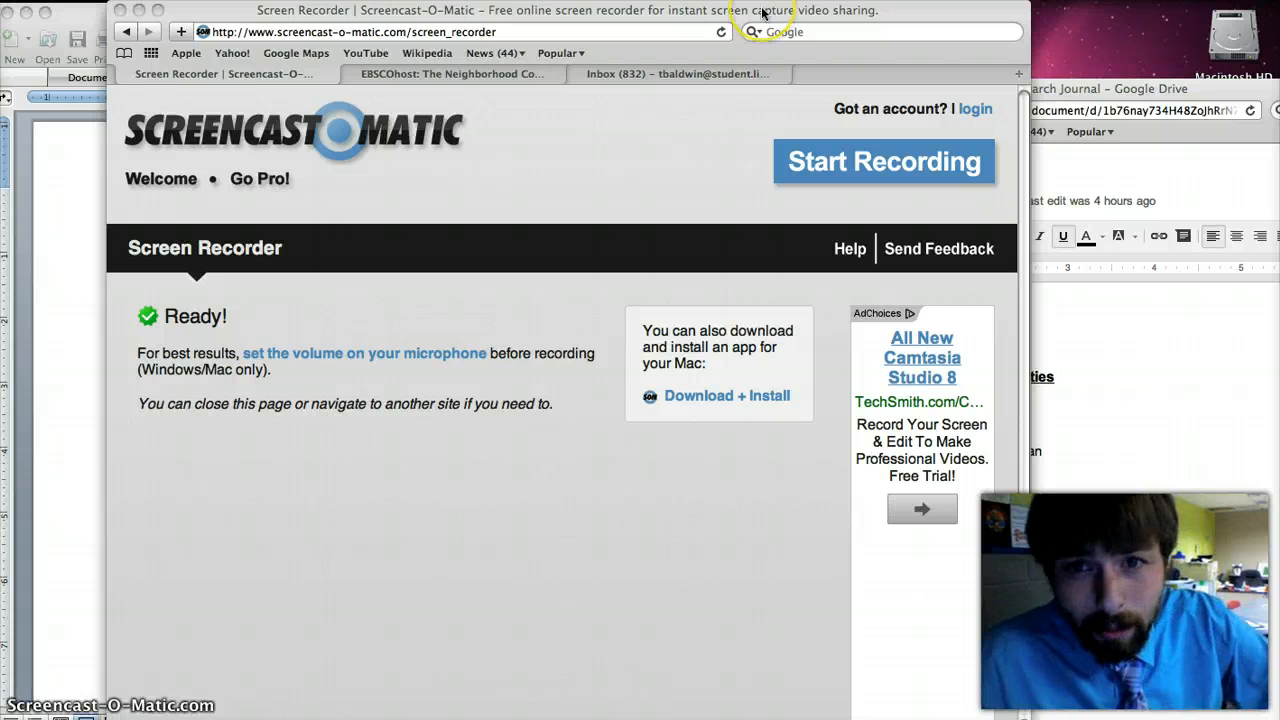
Load the Liberty High School home page at lhs.liberty.k12.mo.us in place of the open EBSCOhost article.
left_click(762, 12)
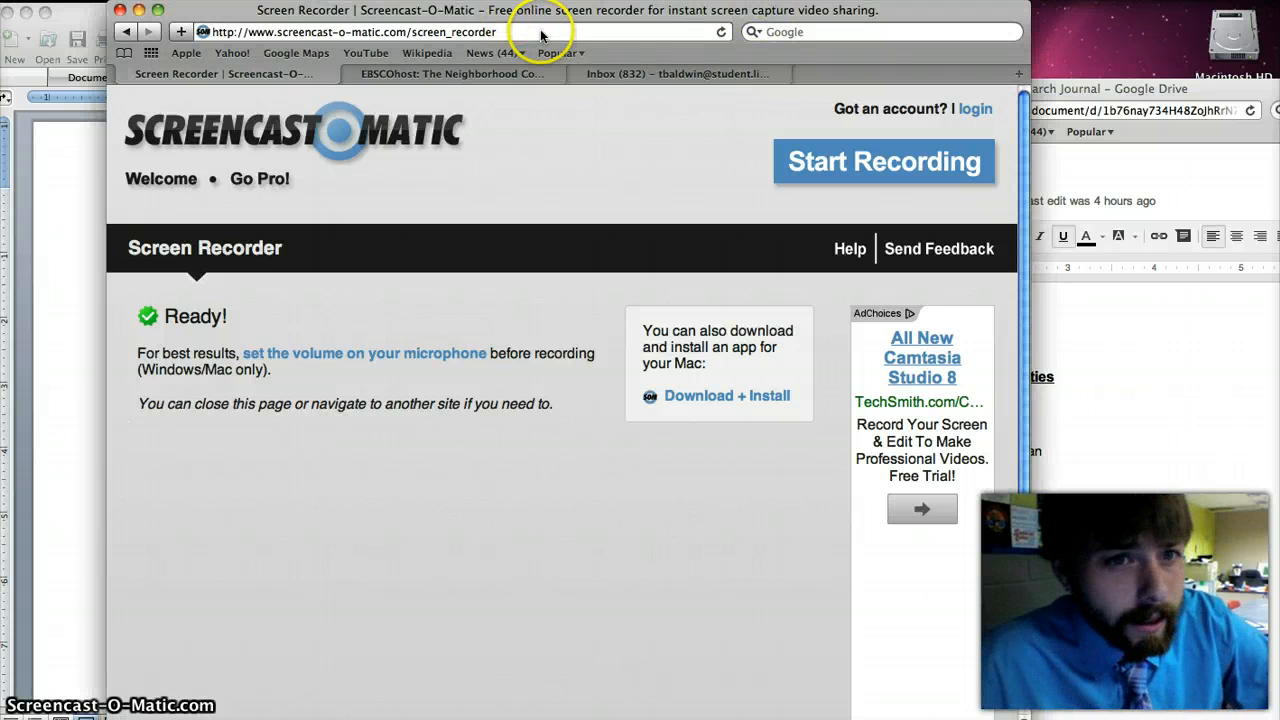
left_click(480, 76)
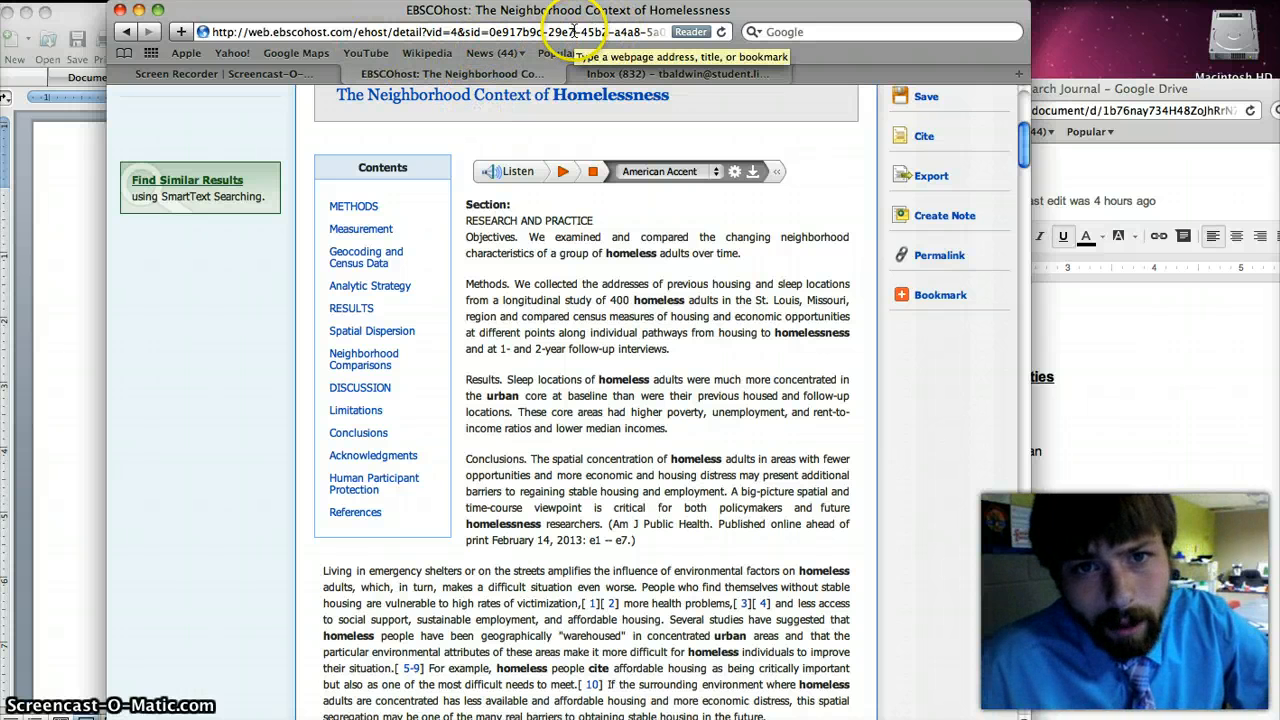
left_click(481, 32)
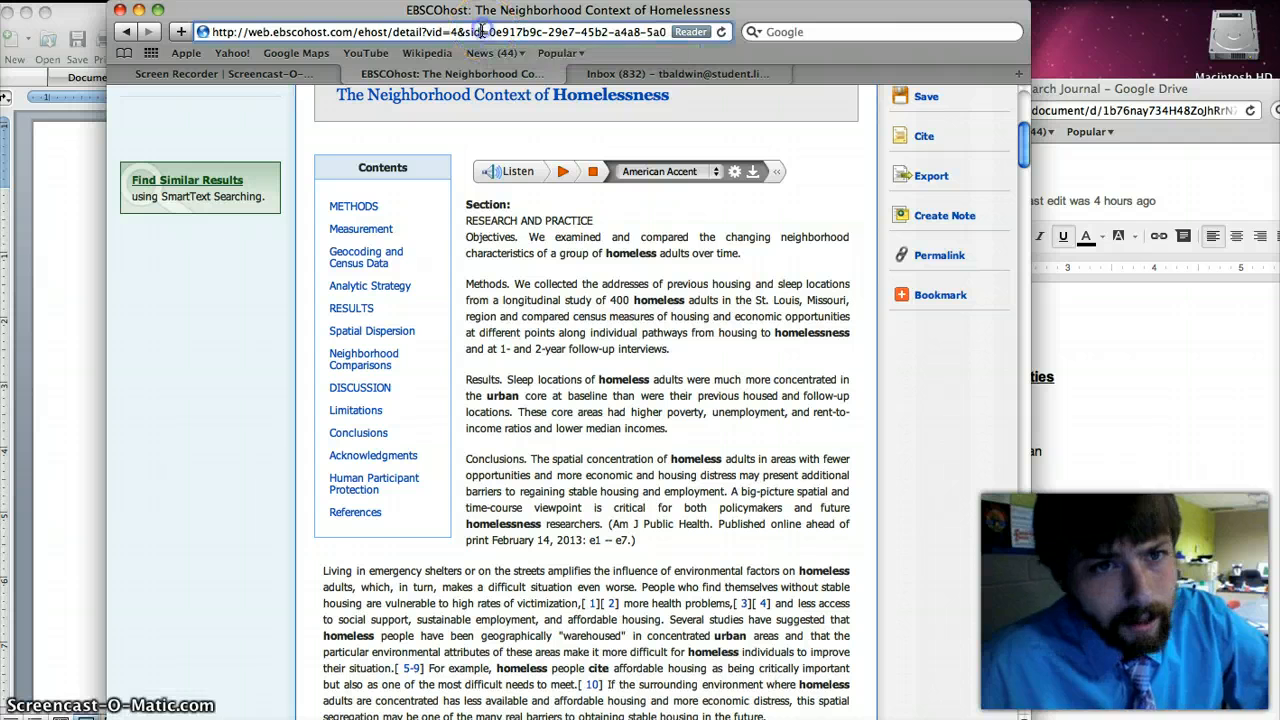
left_click_drag(645, 40, 843, 30)
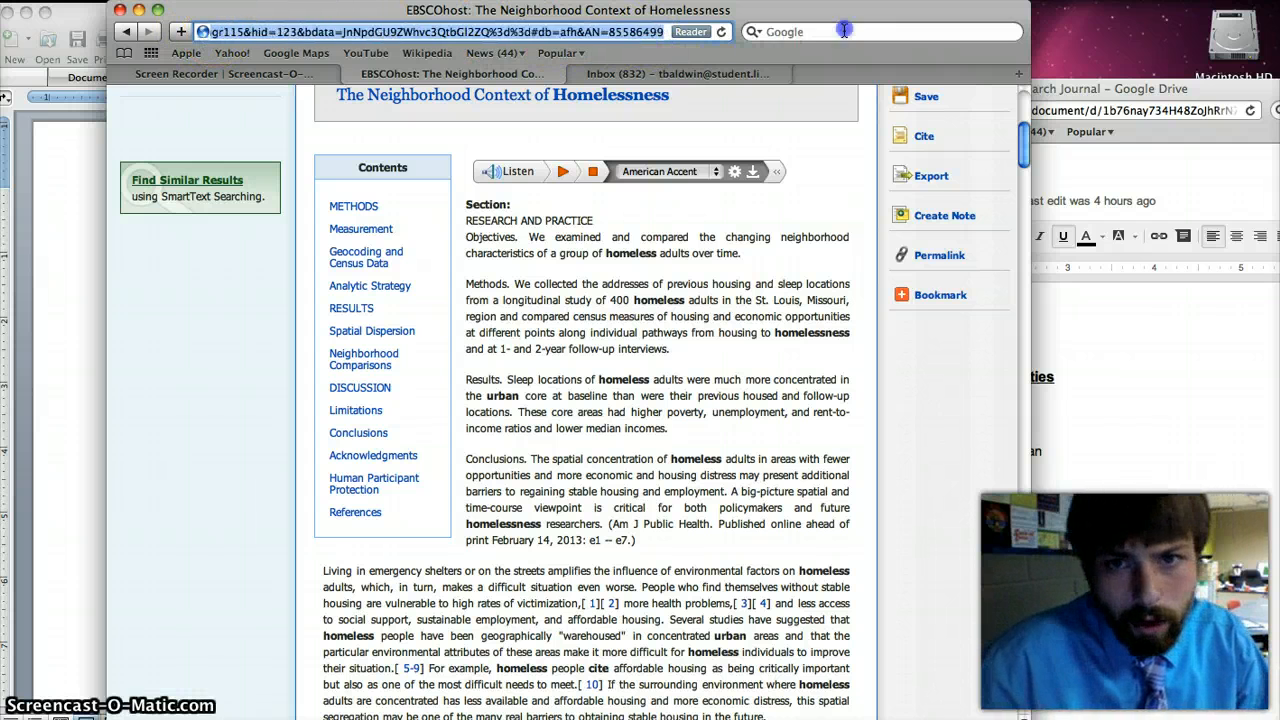
type("lhs.liberty.k12.mo.us/")
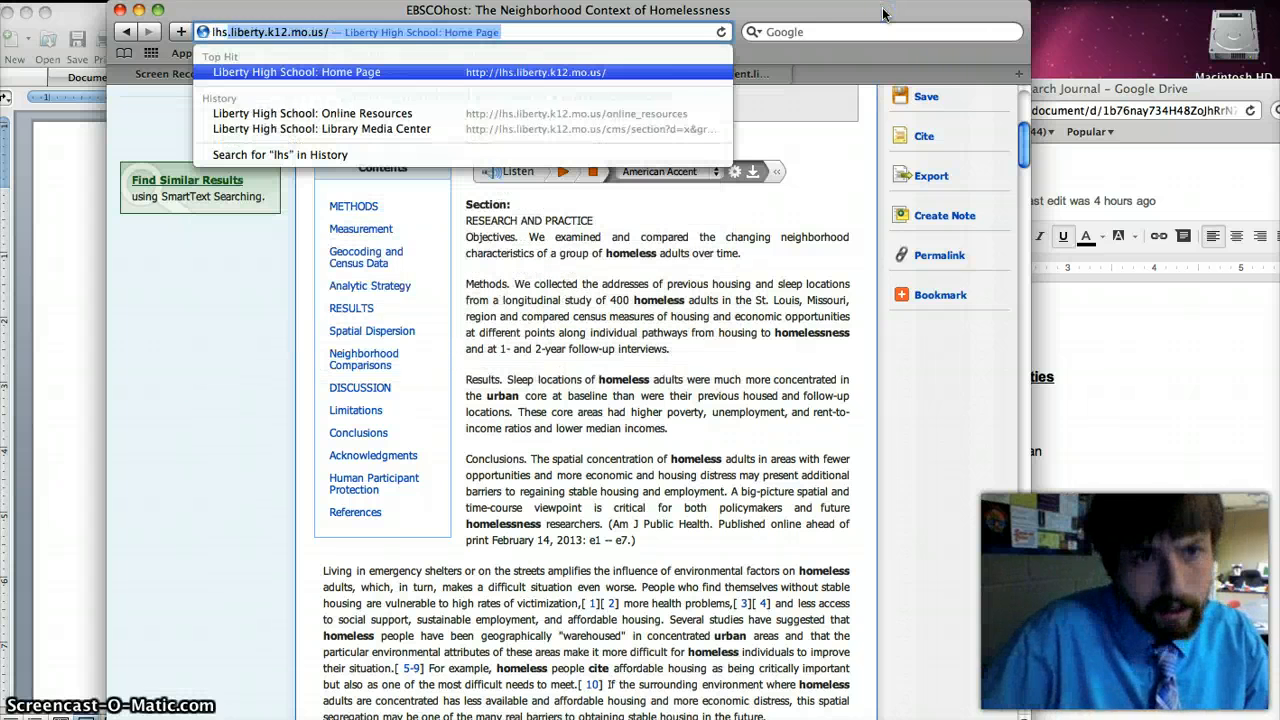
key("Return")
left_click(740, 46)
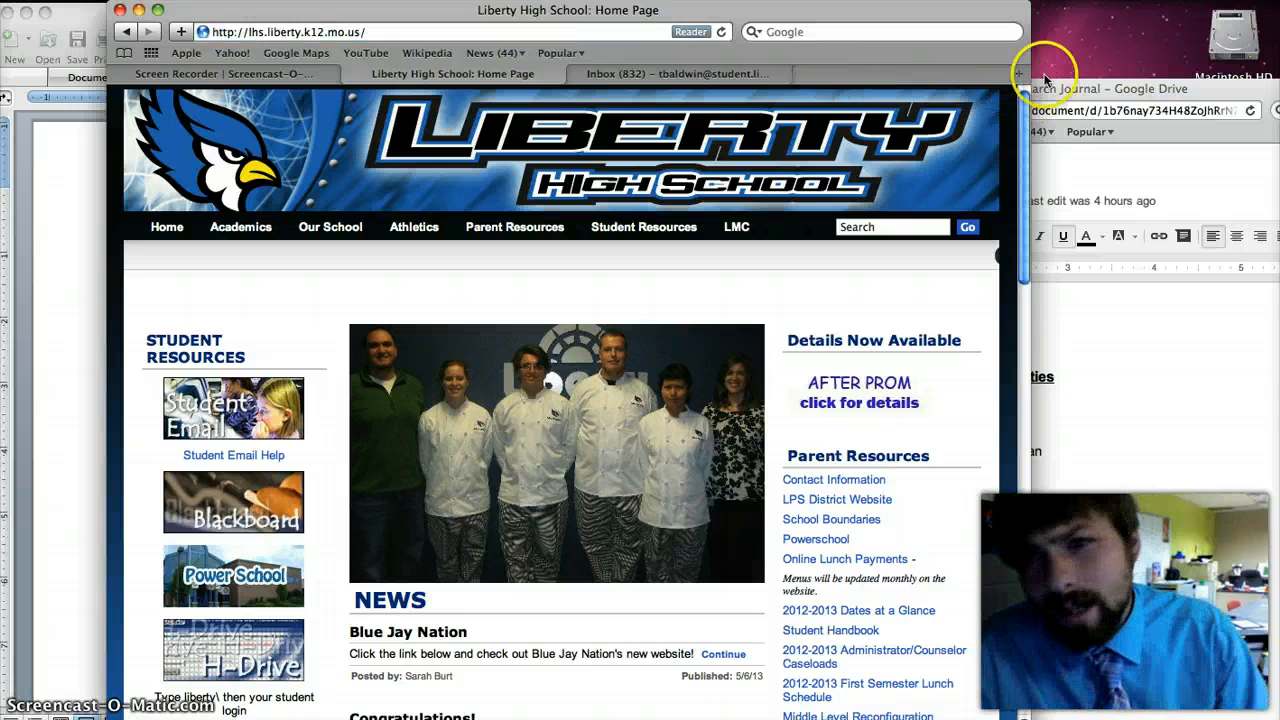
Bring the Research Journal and the blank Word document to the front, placing the Word window beside the journal.
left_click(1055, 91)
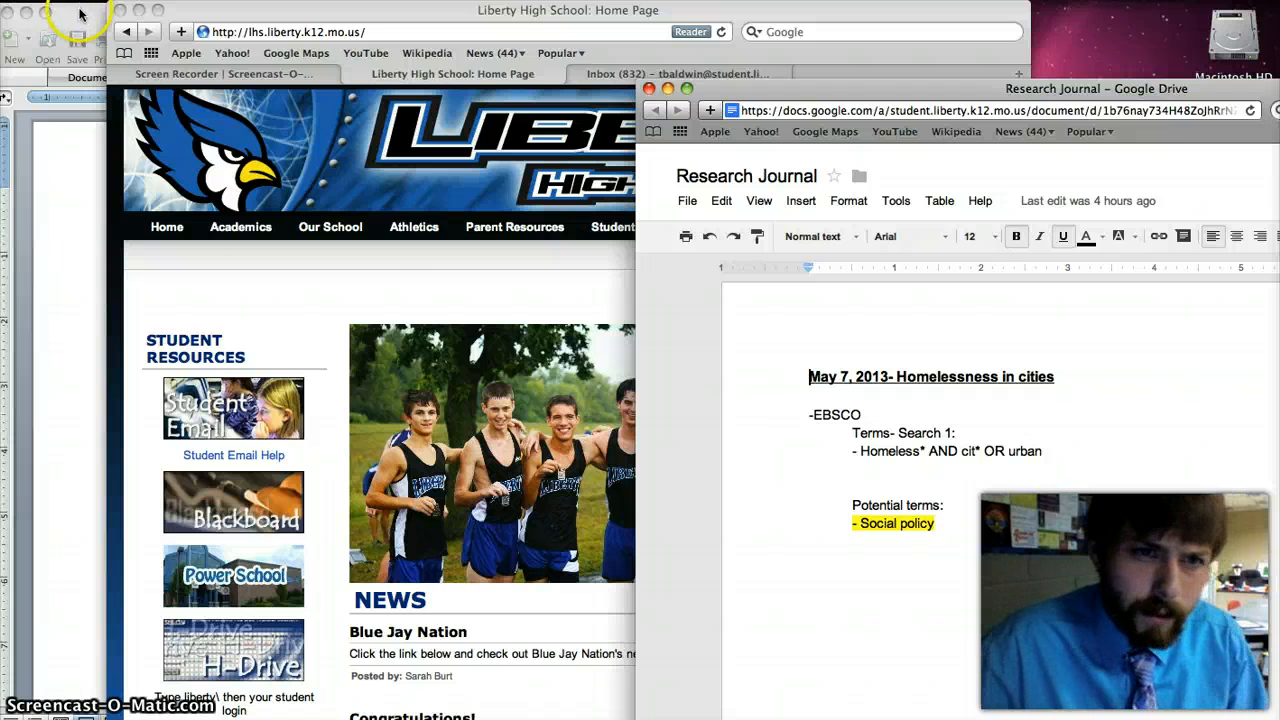
left_click(80, 14)
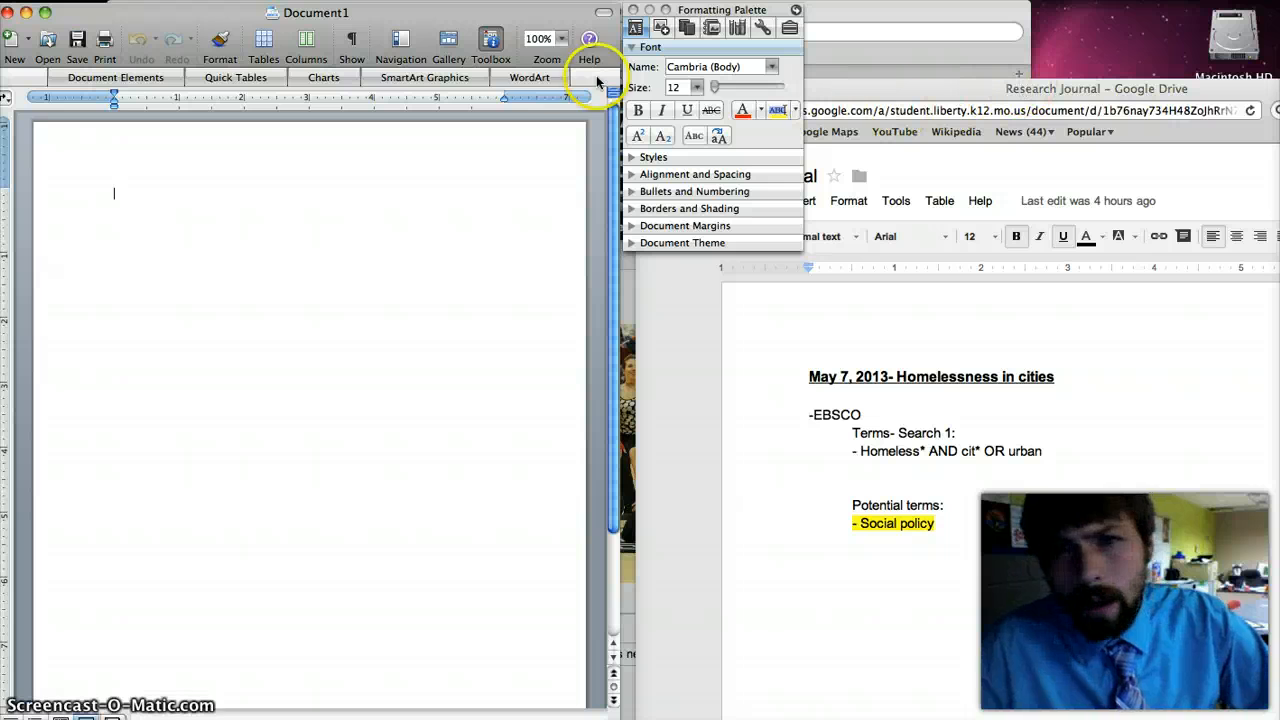
mouse_move(339, 15)
left_mouse_down()
mouse_move(472, 35)
mouse_move(347, 22)
left_mouse_up()
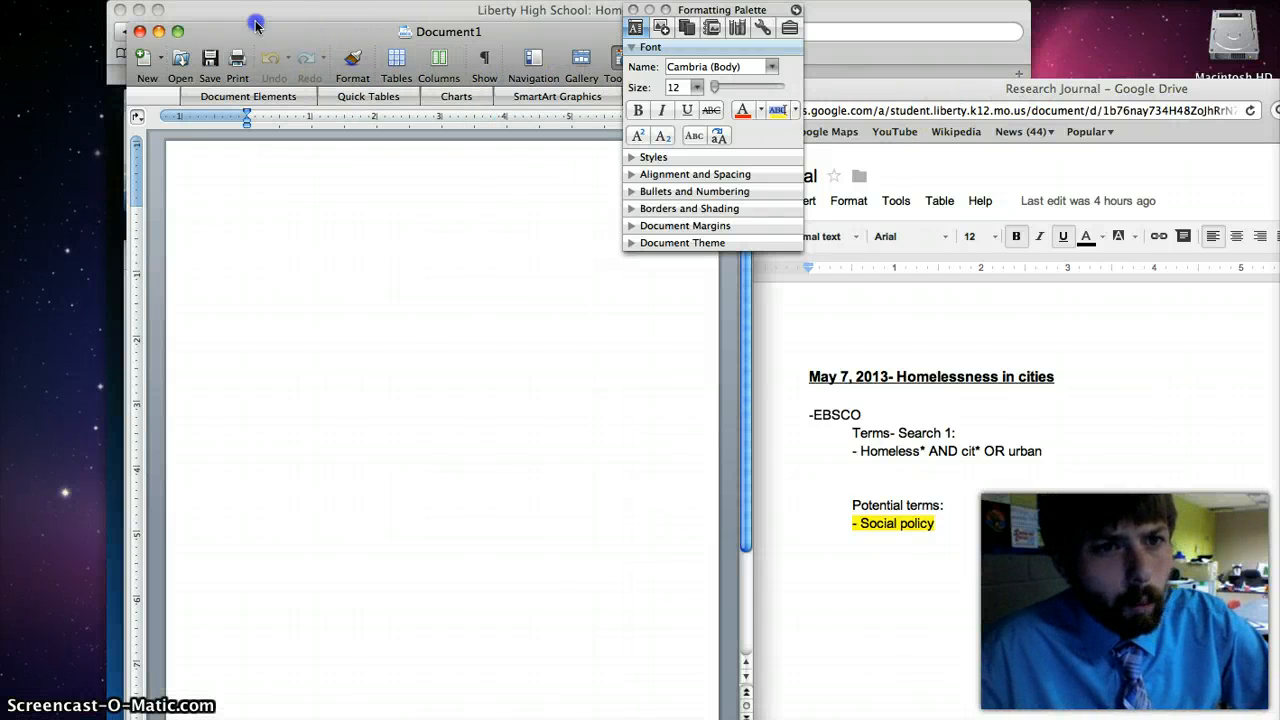
left_click_drag(256, 25, 347, 19)
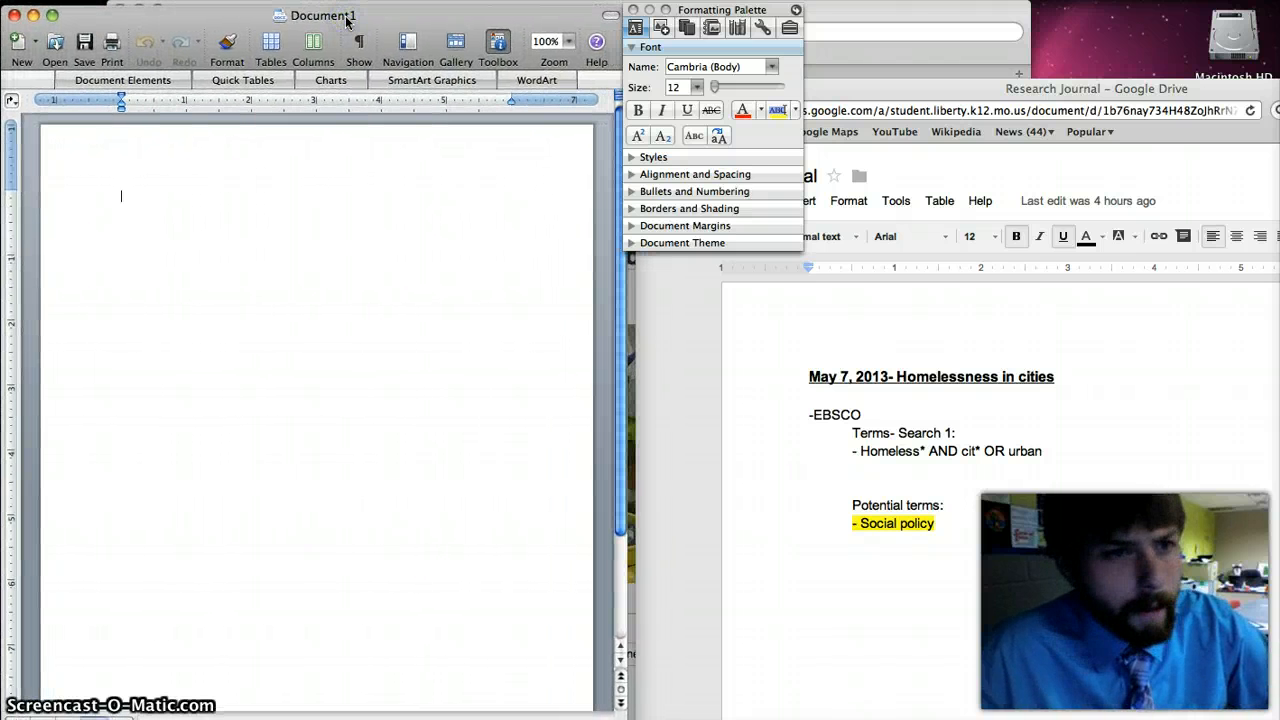
Return to the school website in Safari and open Academic Search Elite's advanced search from the library's Online Resources.
left_click(836, 17)
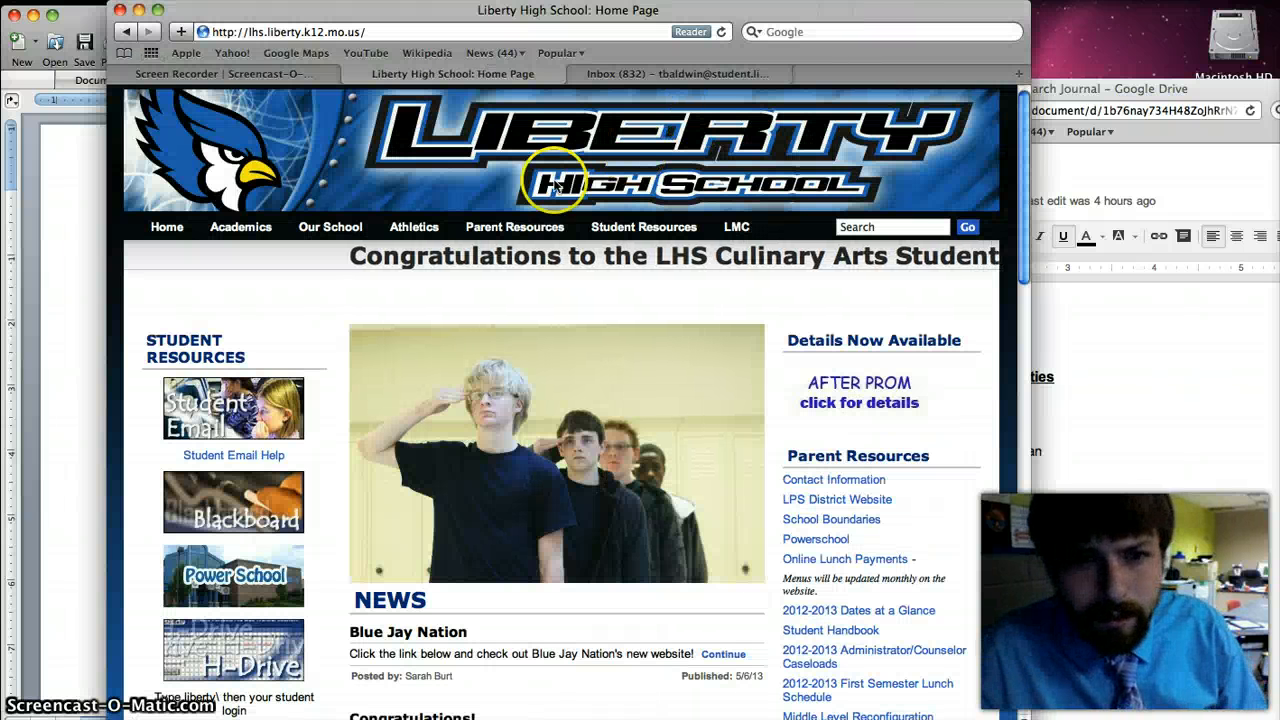
mouse_move(743, 235)
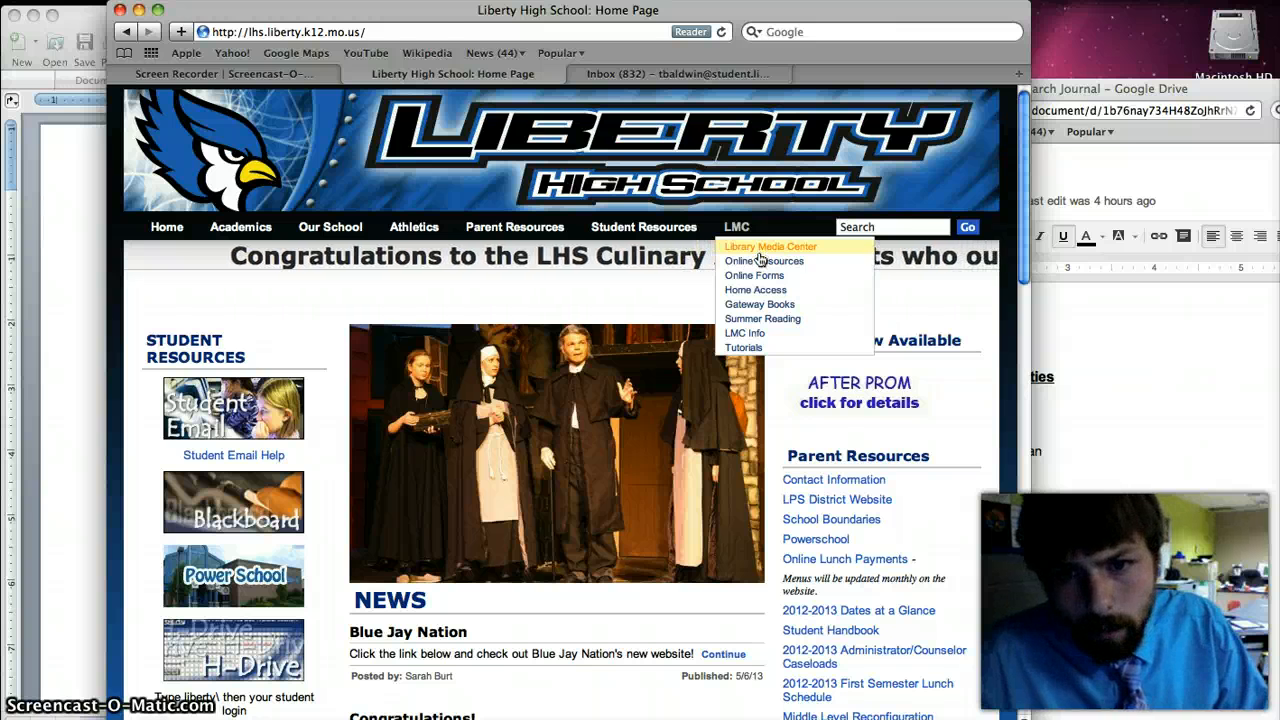
left_click(760, 261)
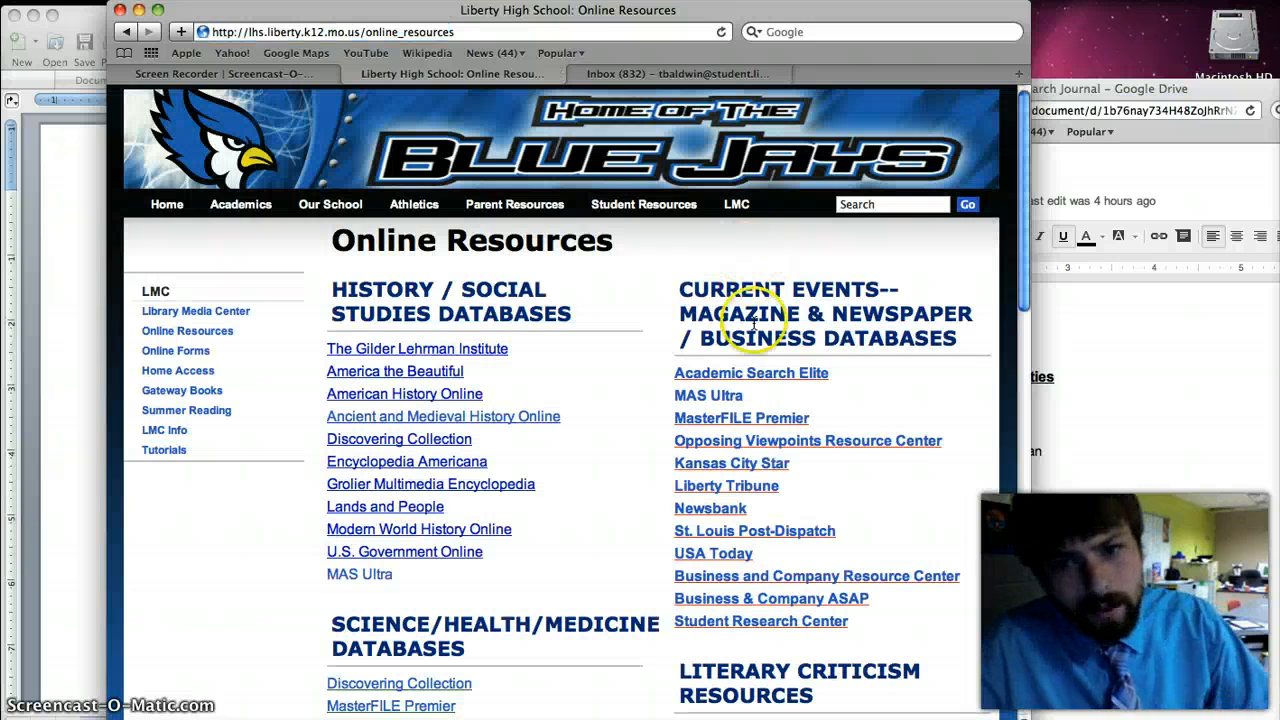
left_click(726, 377)
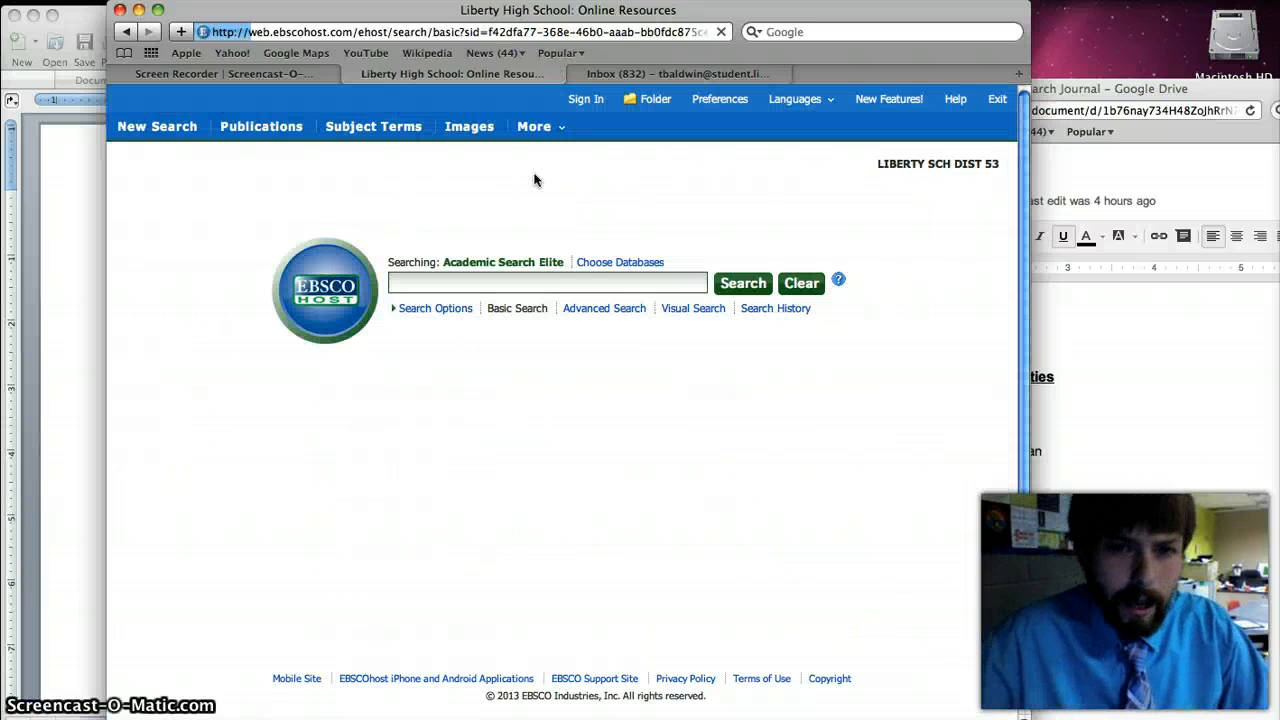
left_click(575, 308)
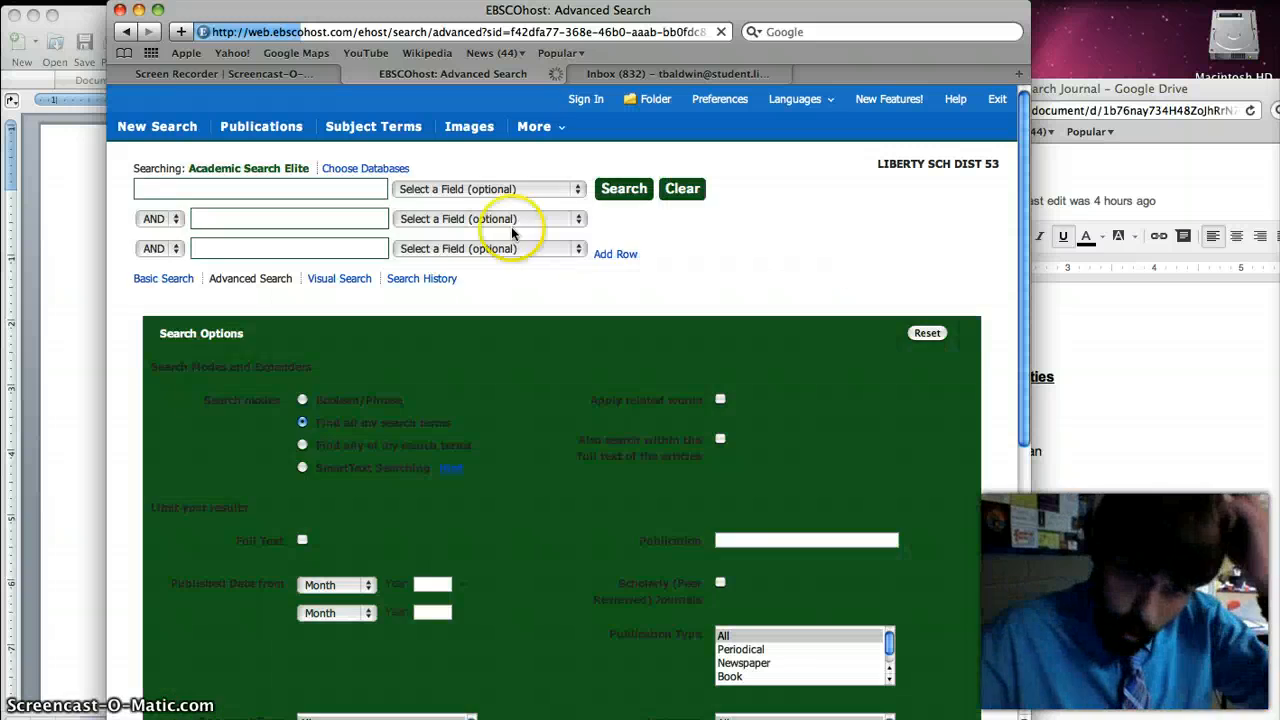
Enter homeless* as the first search term and set its search field to TX All Text.
left_click(357, 187)
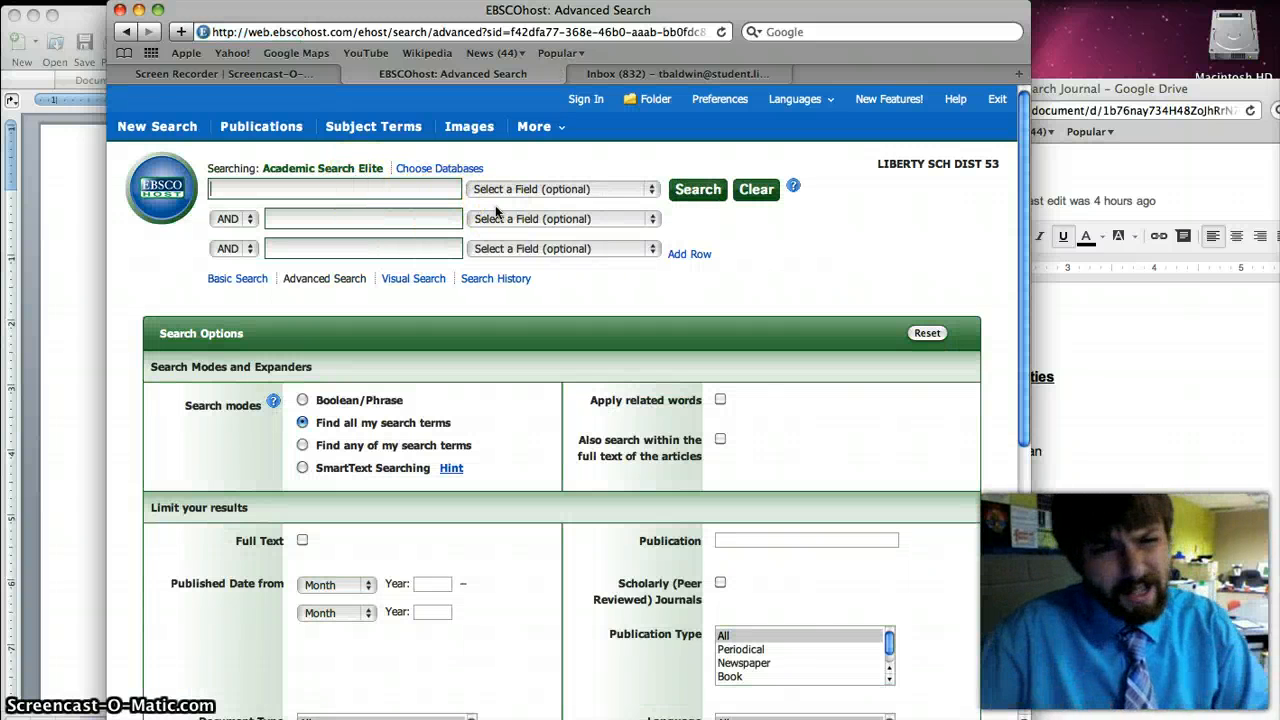
type("homeless*")
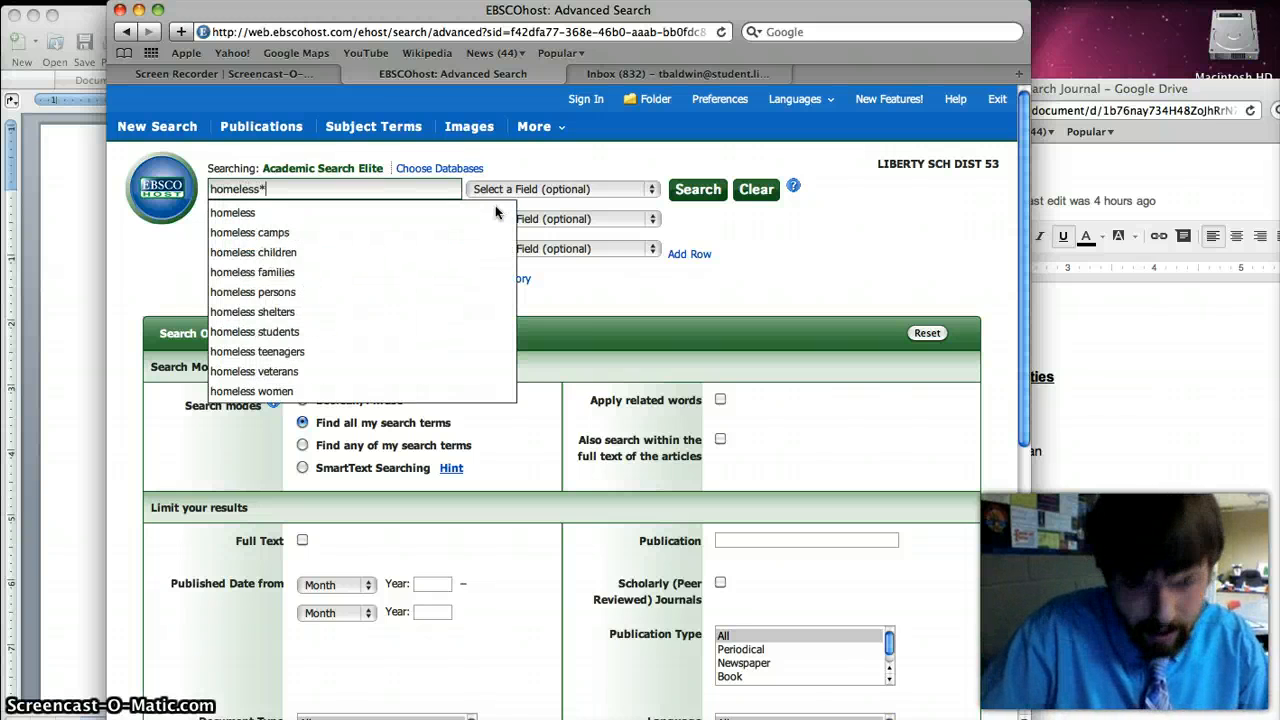
left_click(495, 210)
left_click(538, 189)
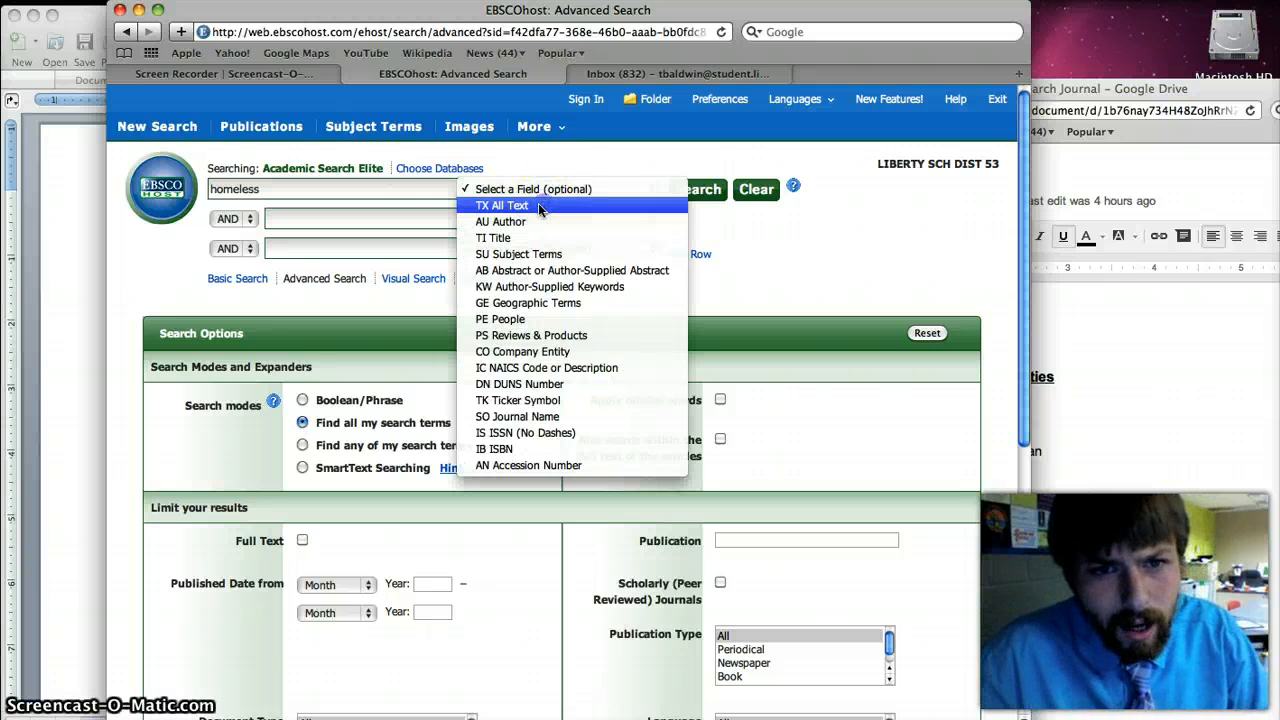
left_click(540, 205)
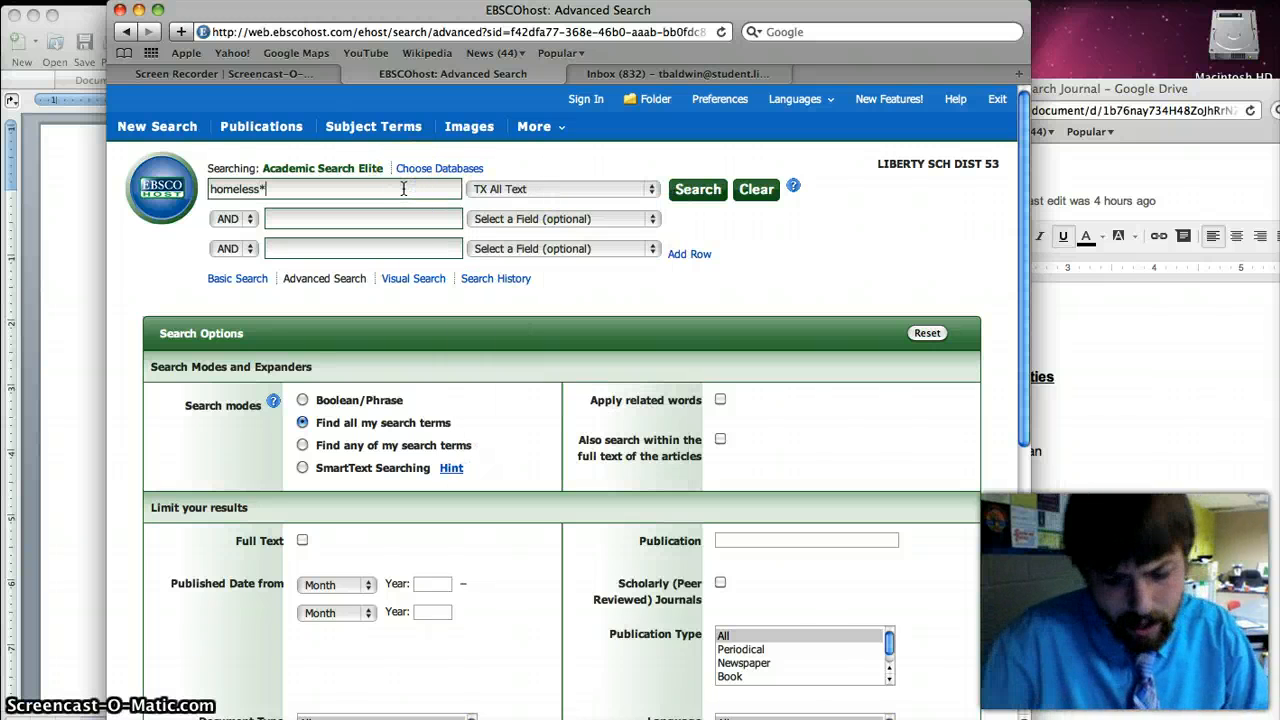
Enter cit* as the second search term, joined with AND, and set its search field to TX All Text.
left_click(299, 217)
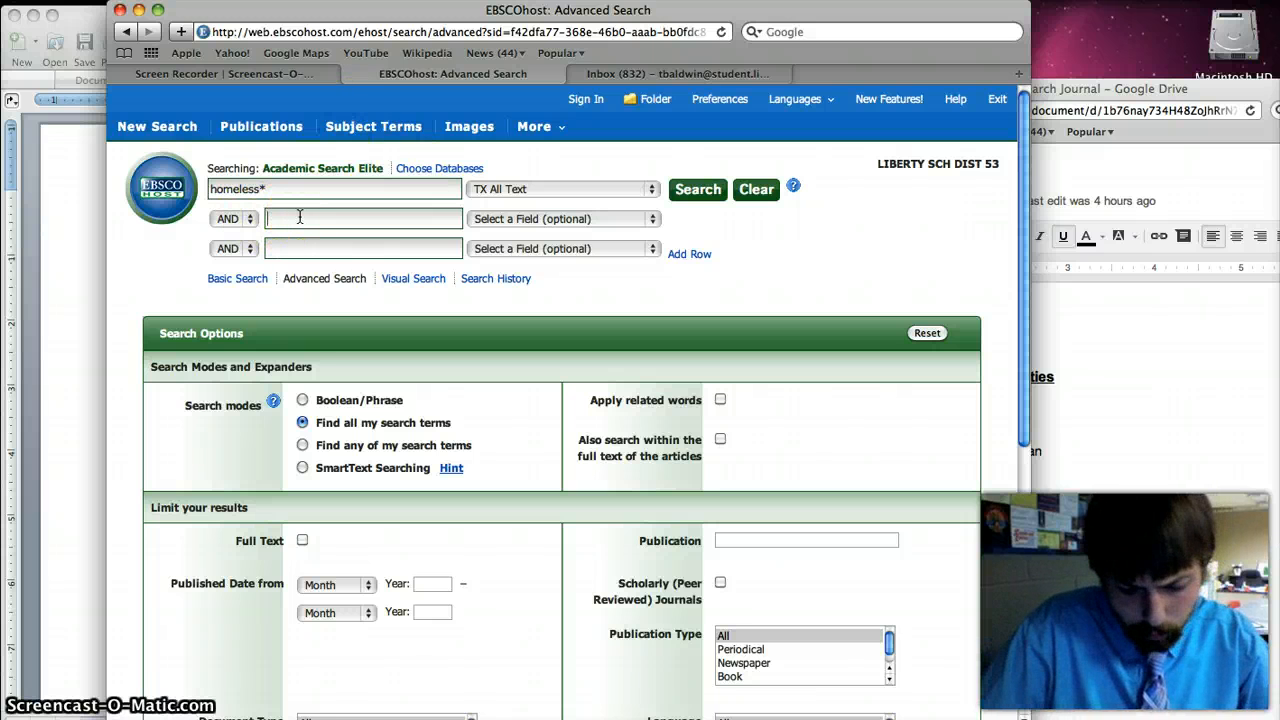
type("ci")
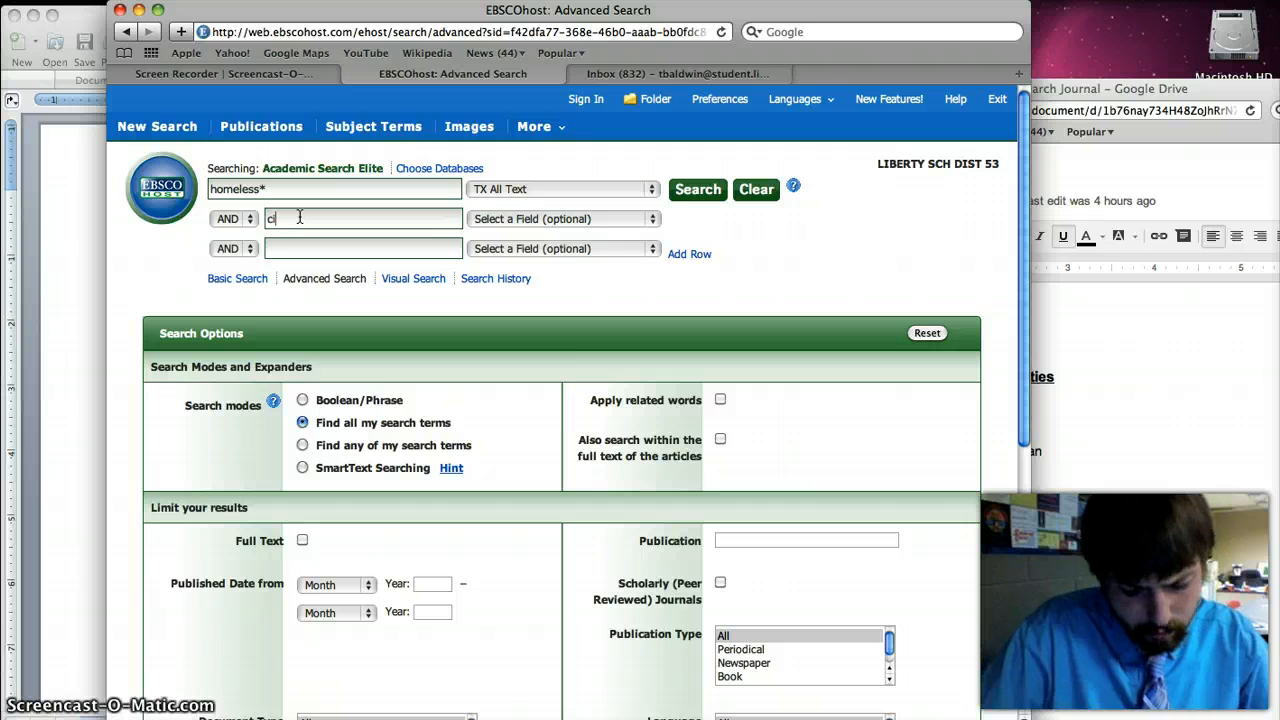
type("t*")
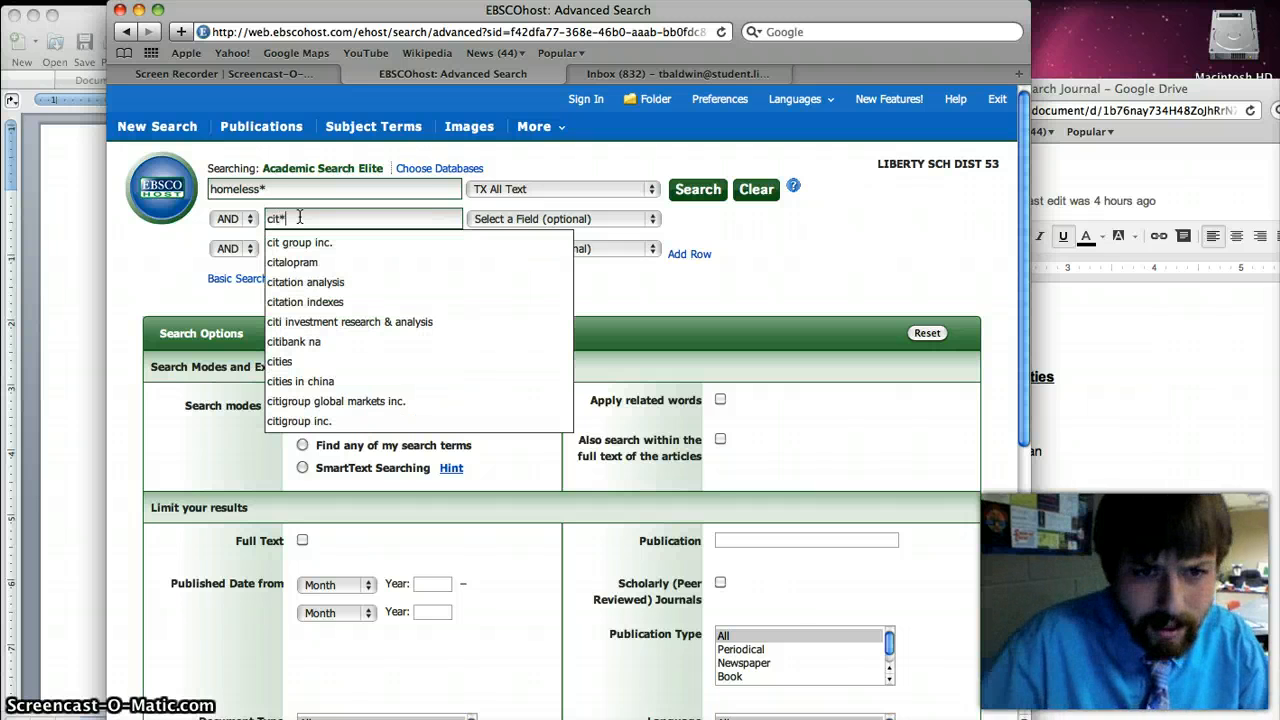
left_click(300, 217)
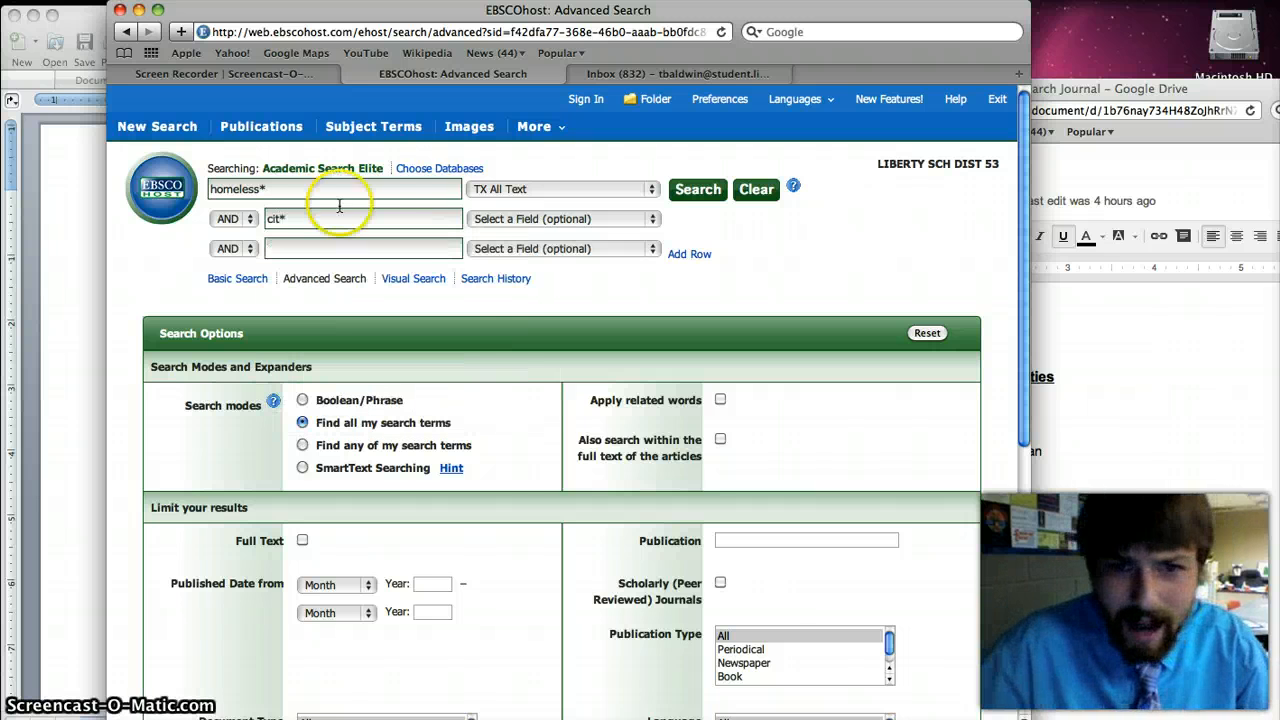
left_click(535, 222)
left_click(500, 236)
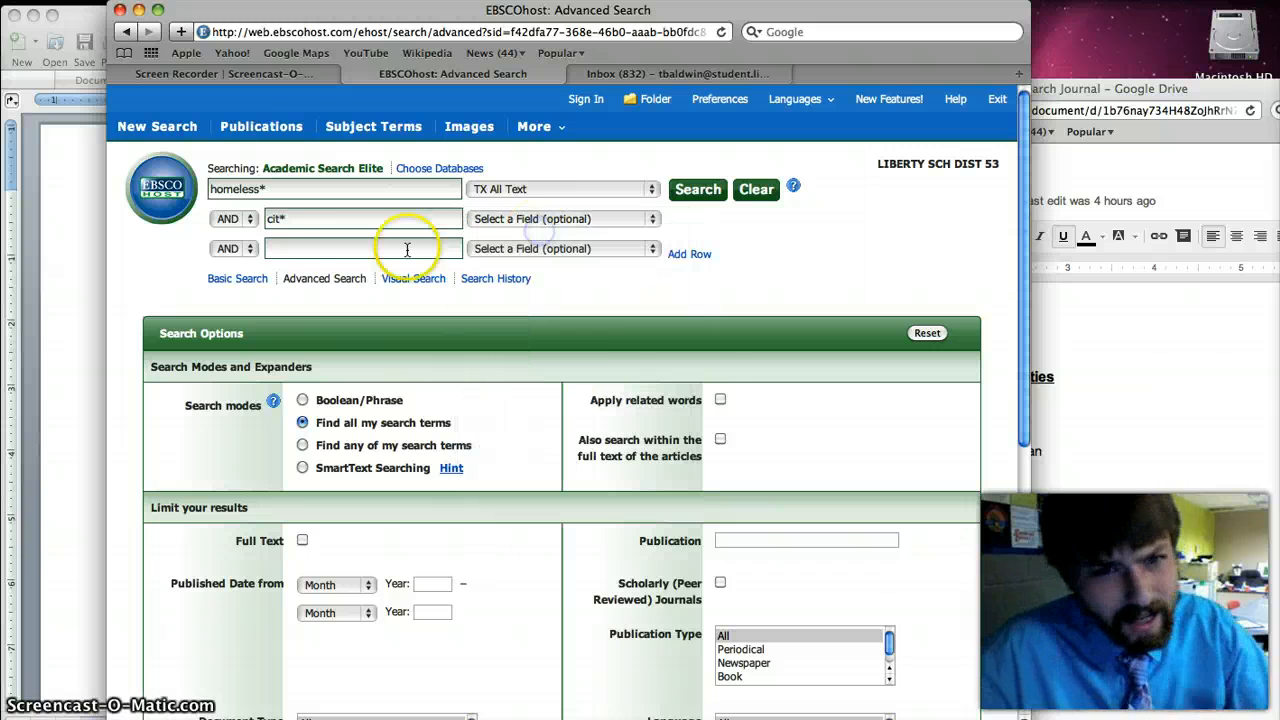
Add urban as the third term with OR in the TX All Text field, and run the search.
left_click(245, 249)
left_click(249, 264)
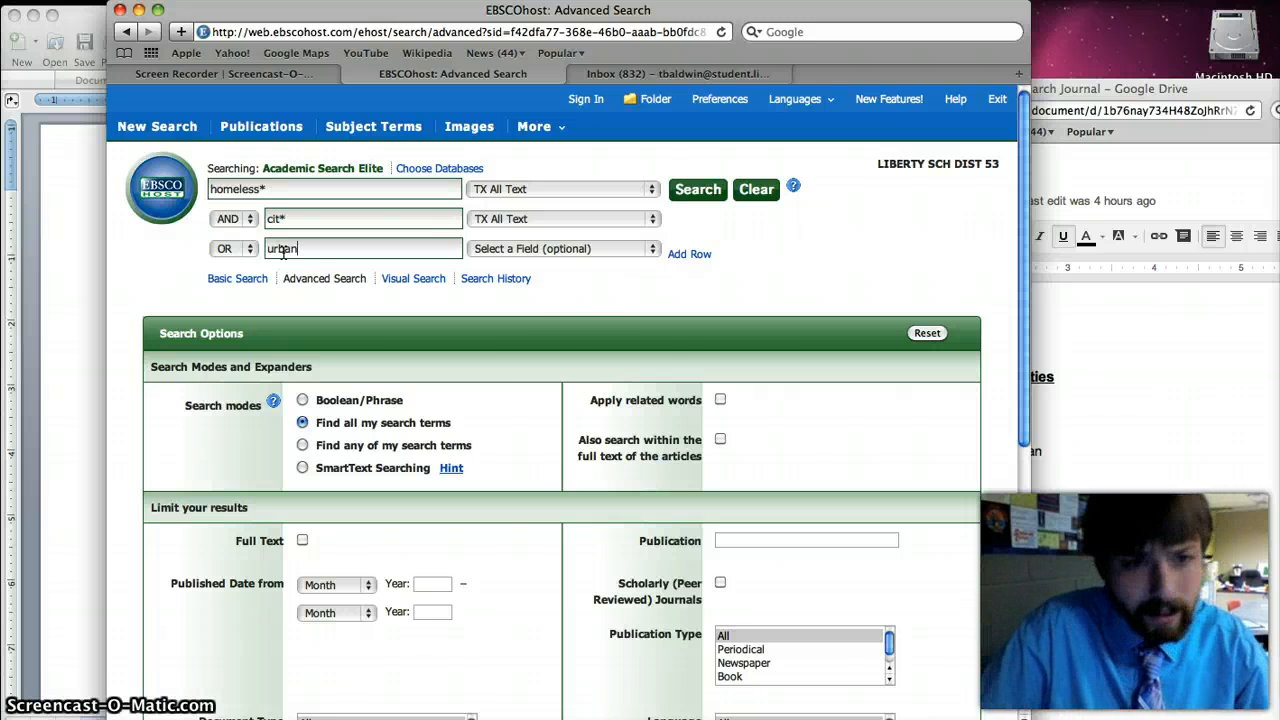
left_click(530, 249)
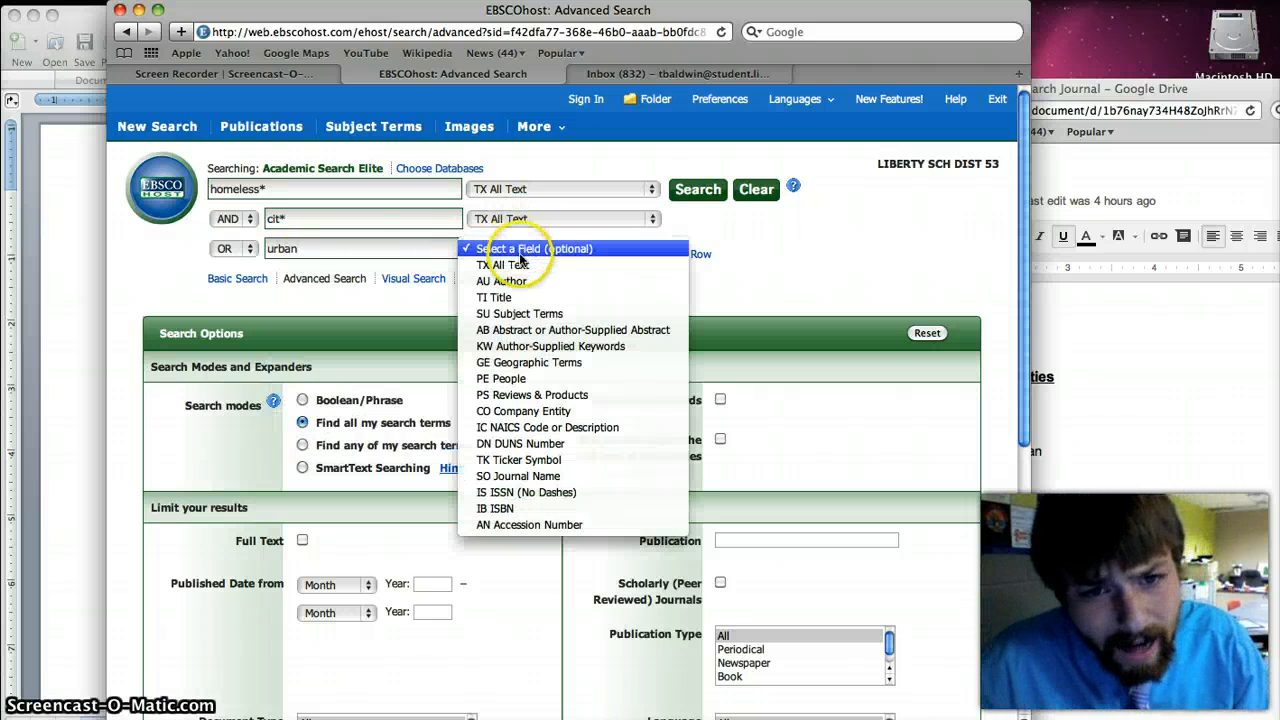
left_click(505, 265)
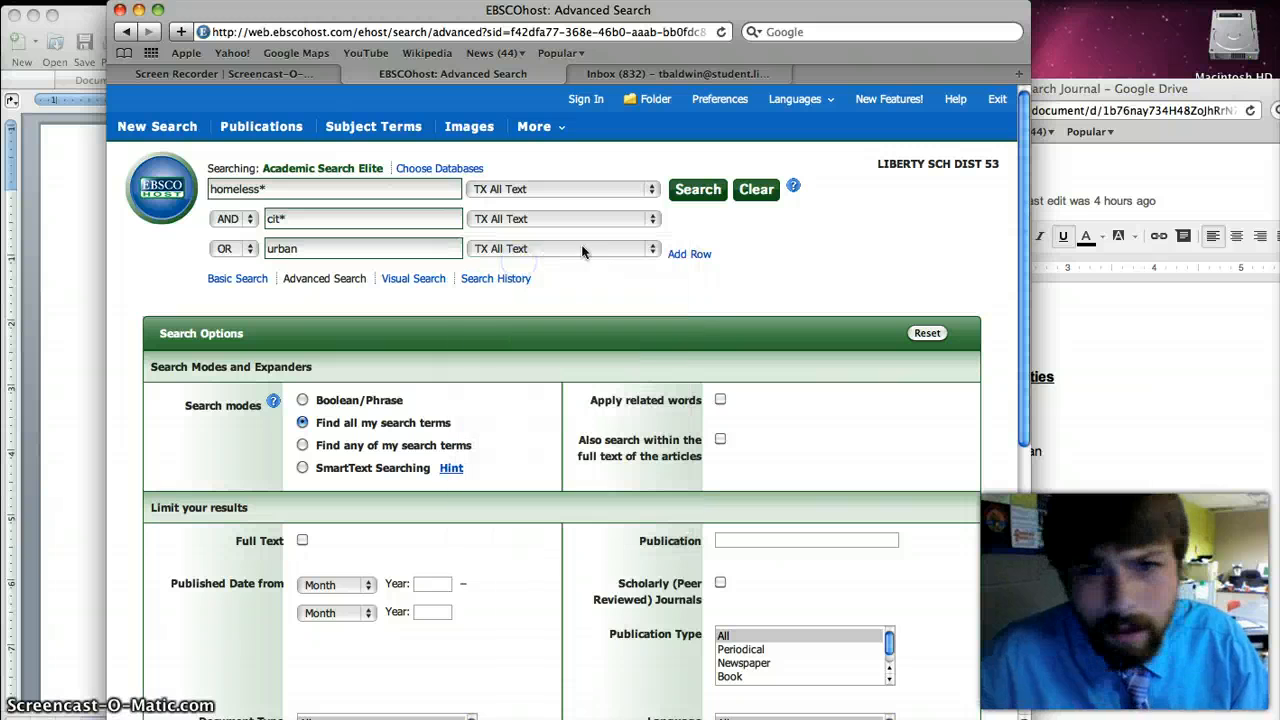
left_click(691, 190)
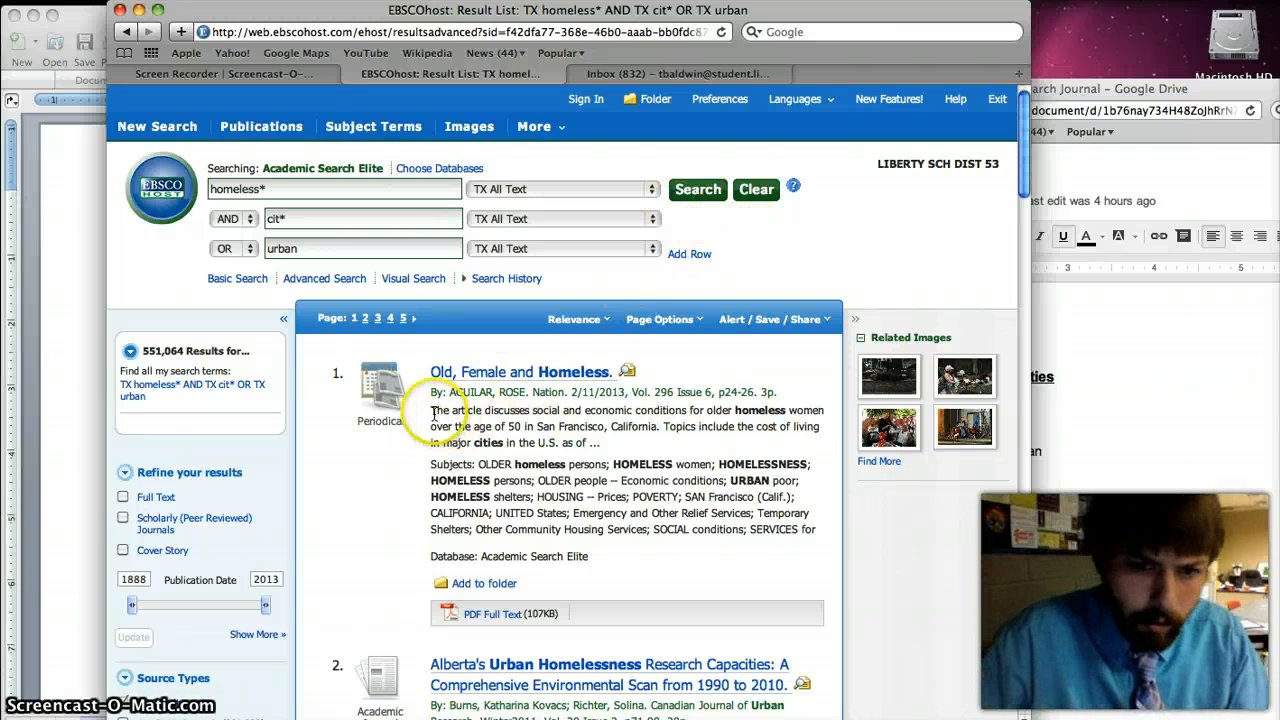
Examine the first results' abstracts and the source journal of the third article to judge their relevance to urban homelessness.
left_click_drag(431, 410, 574, 447)
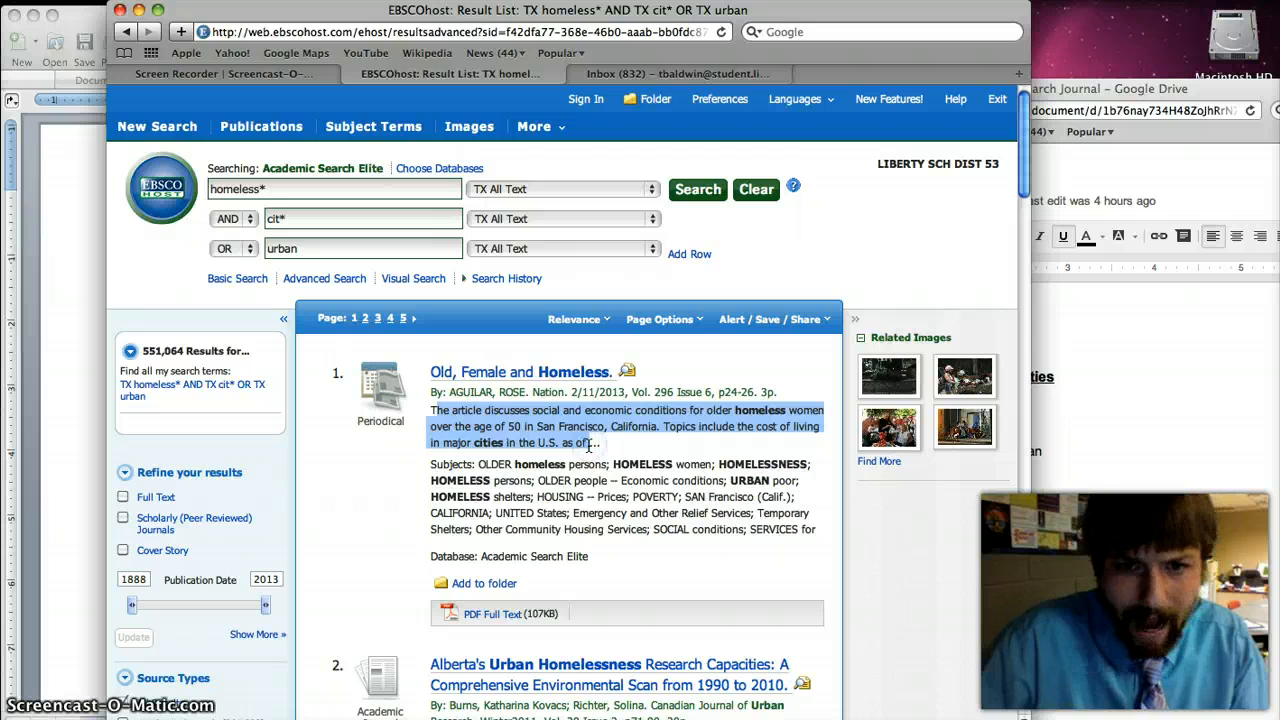
left_click(587, 443)
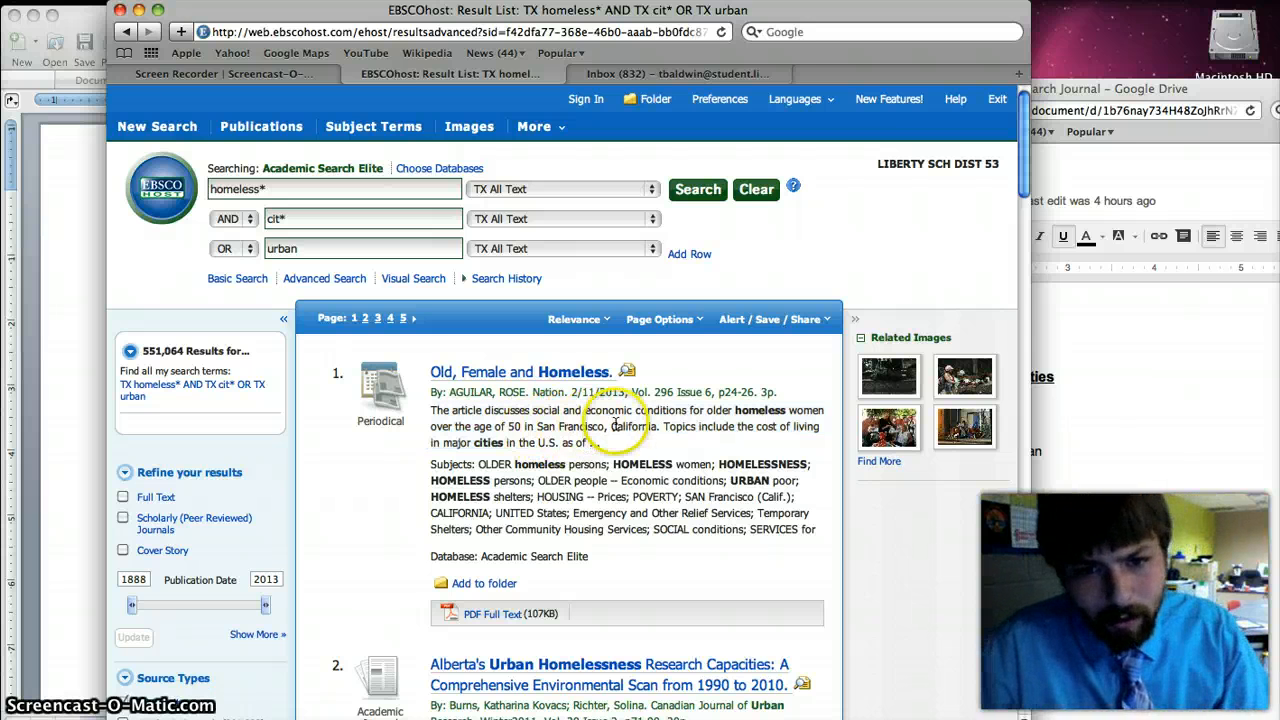
scroll(615, 424, "down", 1)
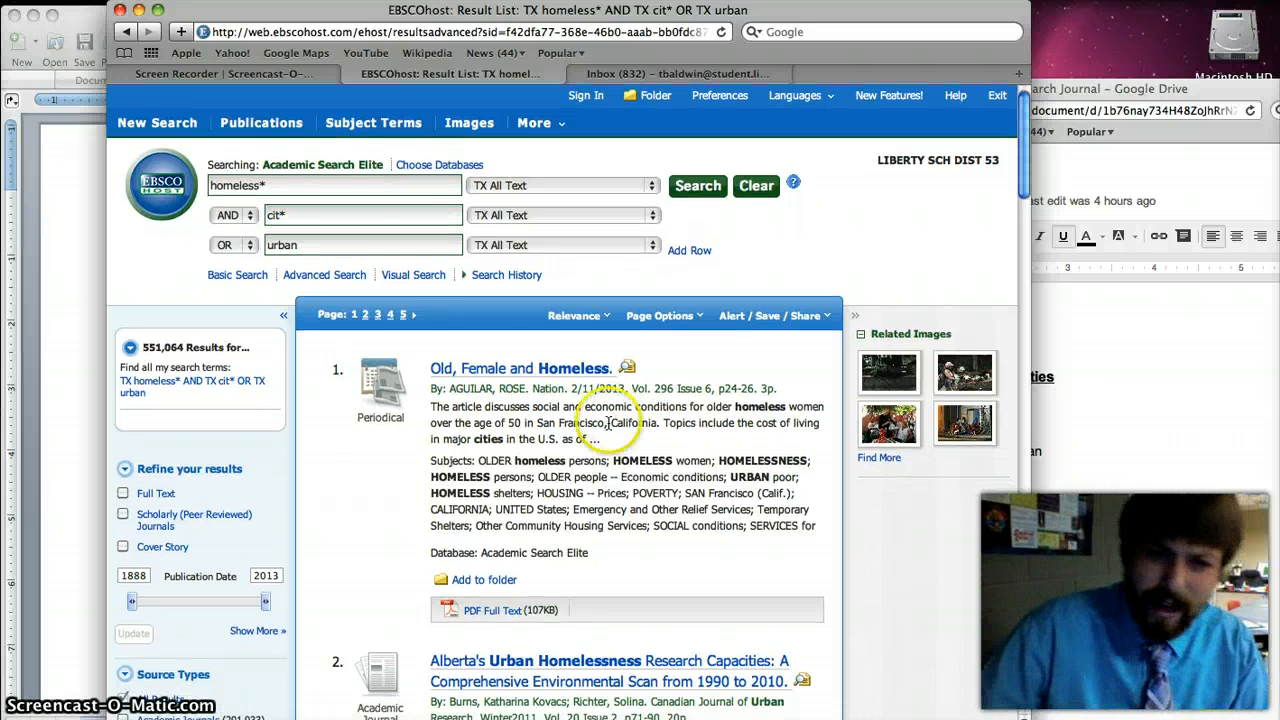
scroll(580, 425, "down", 1)
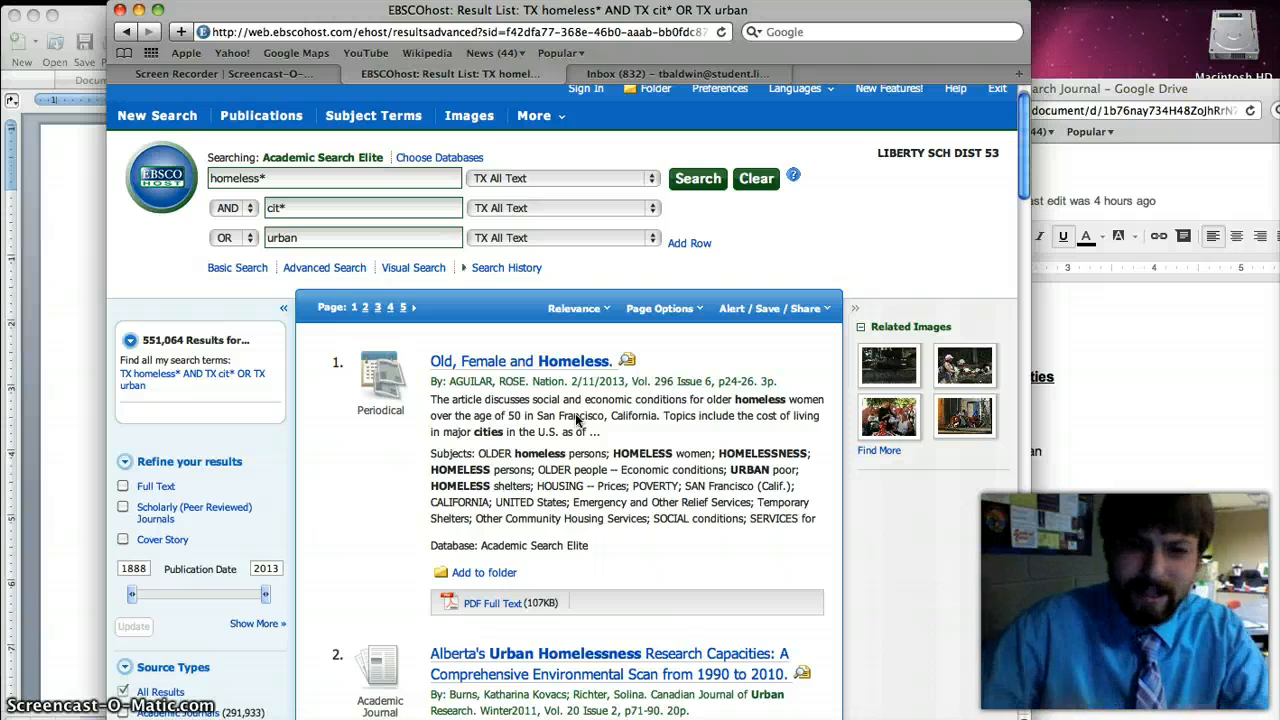
scroll(560, 420, "down", 10)
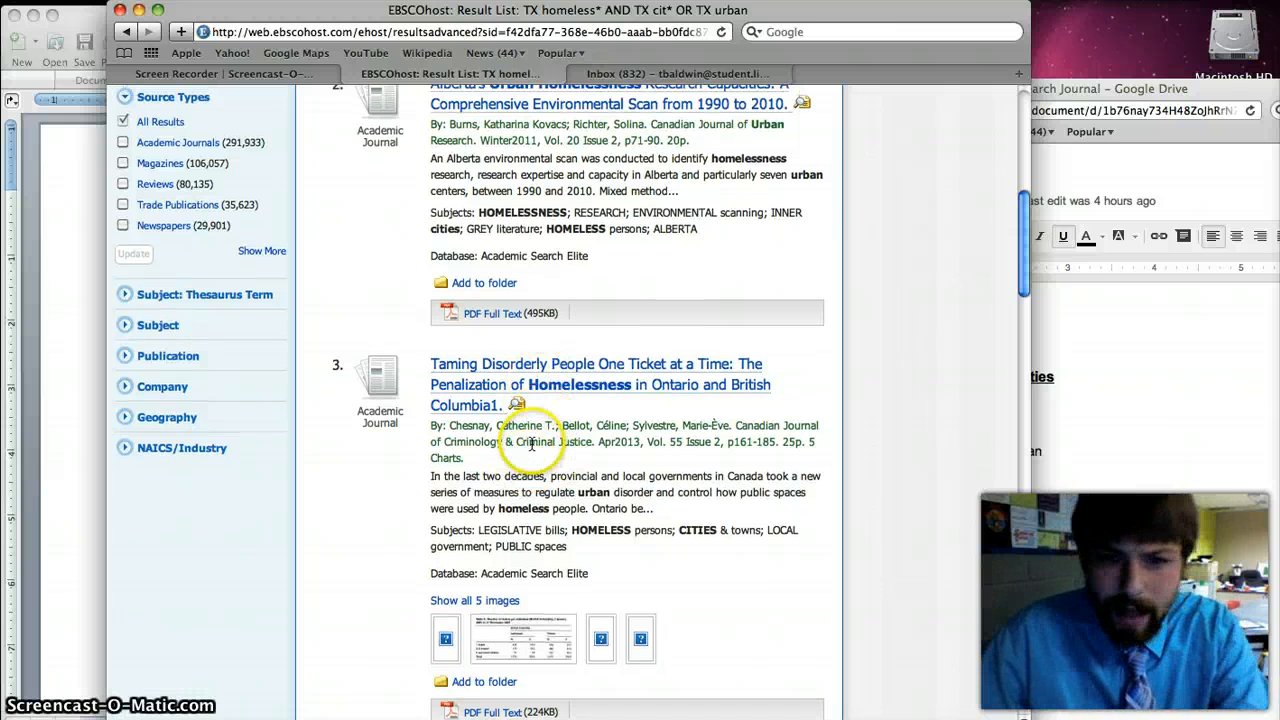
left_click_drag(445, 442, 562, 443)
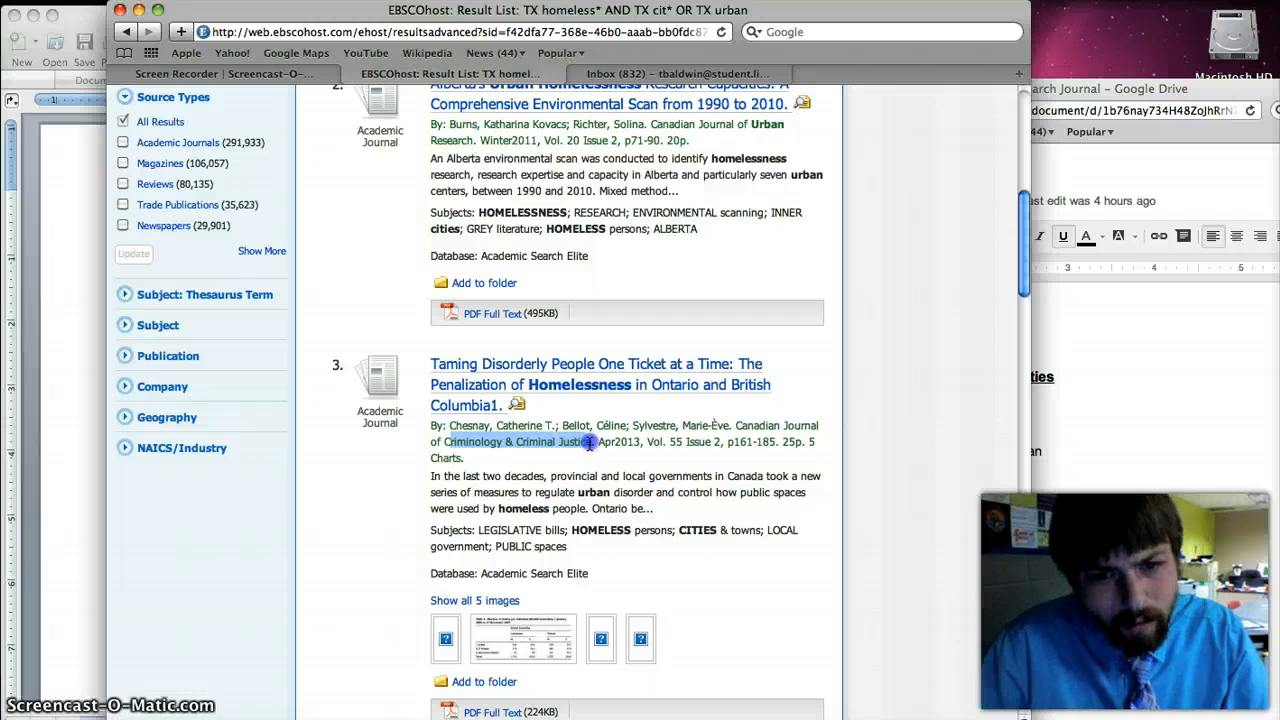
left_click(592, 443)
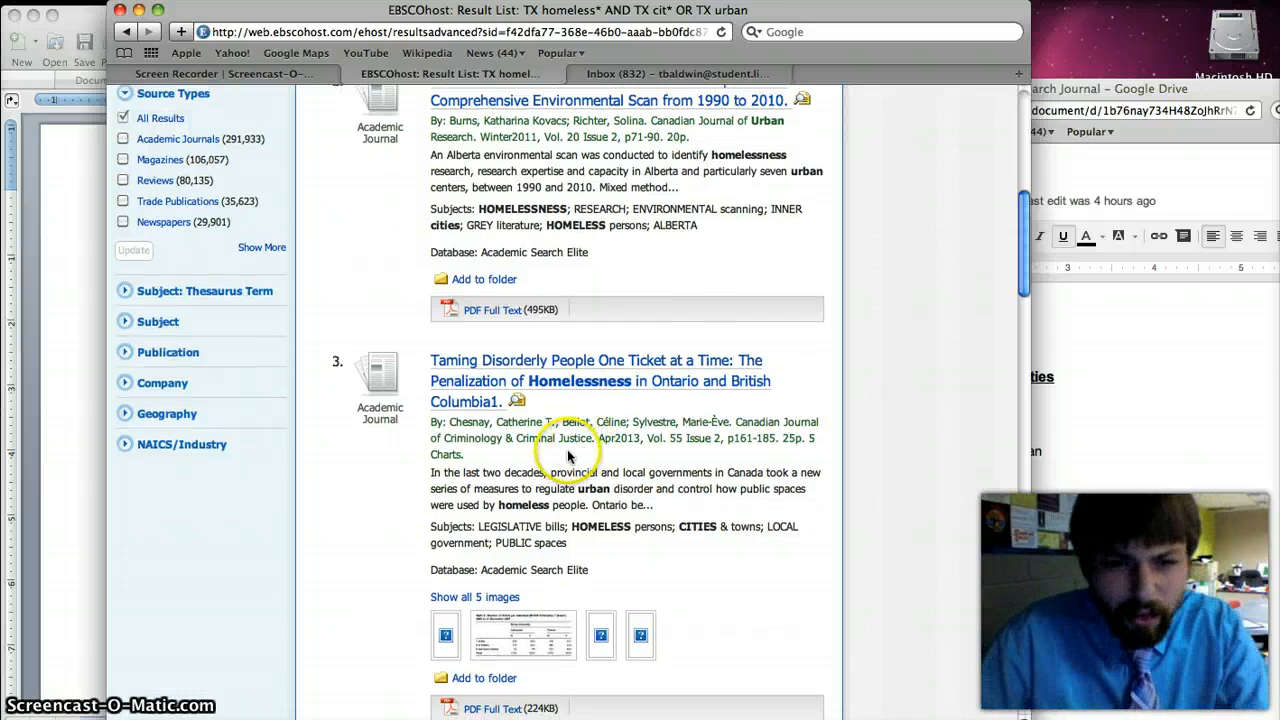
Check the third and fifth results for an available PDF full text below their abstracts.
scroll(580, 460, "down", 1)
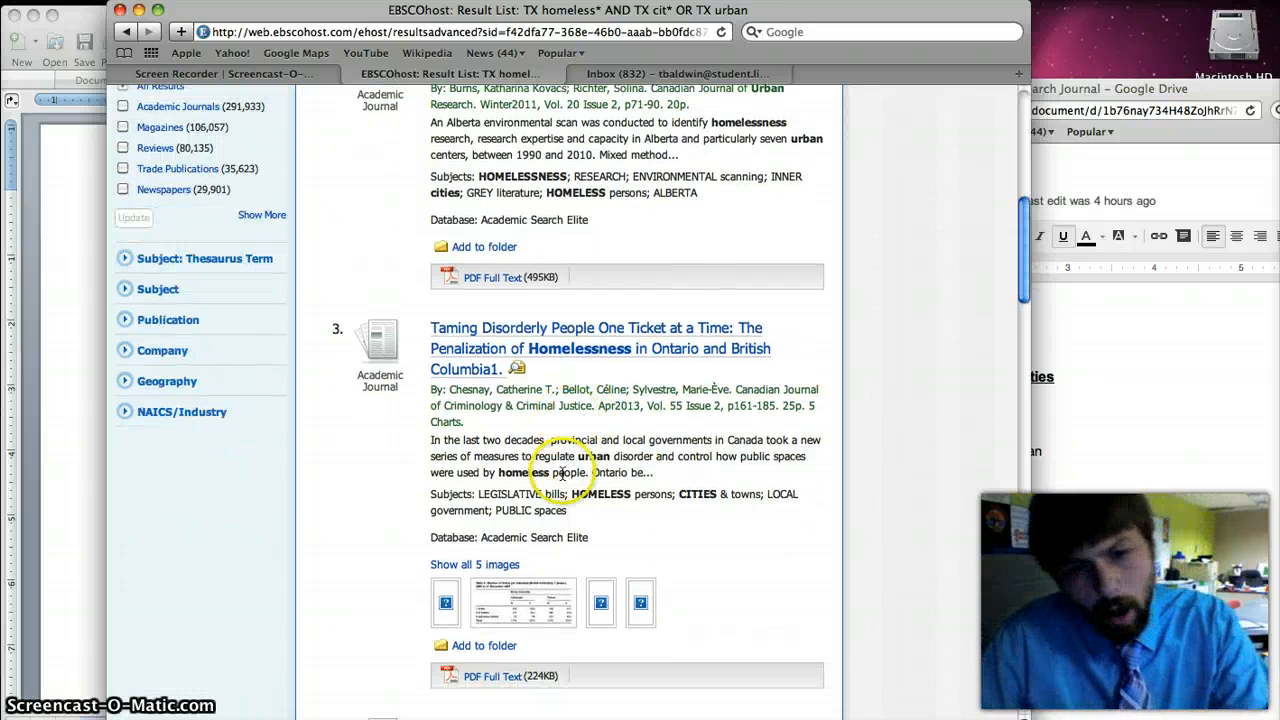
left_click(558, 677)
left_click_drag(558, 677, 458, 675)
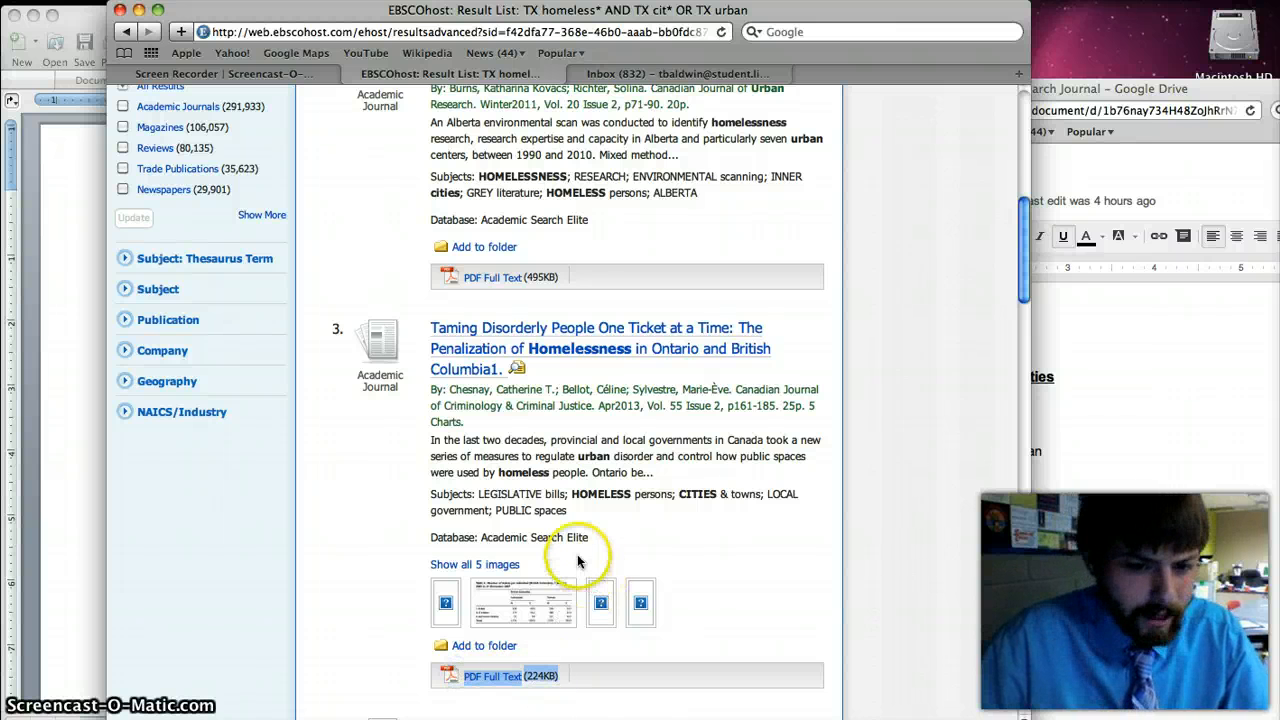
scroll(577, 555, "down", 10)
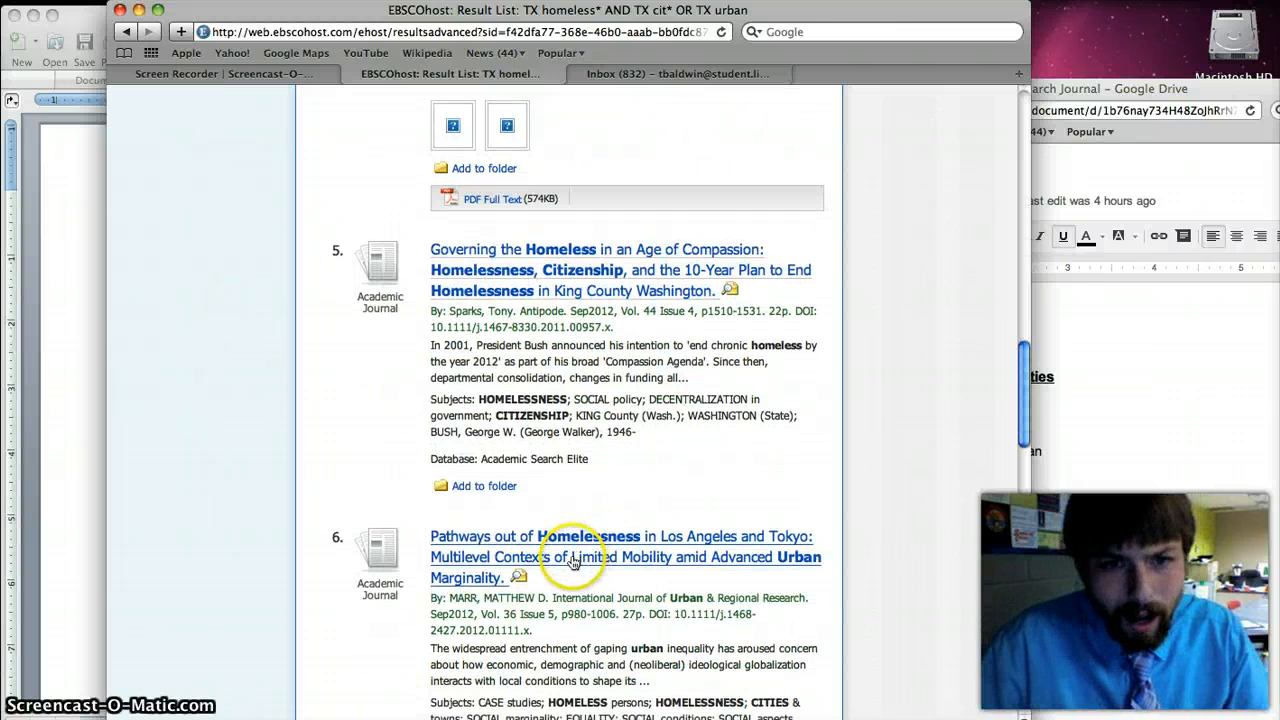
scroll(575, 559, "up", 1)
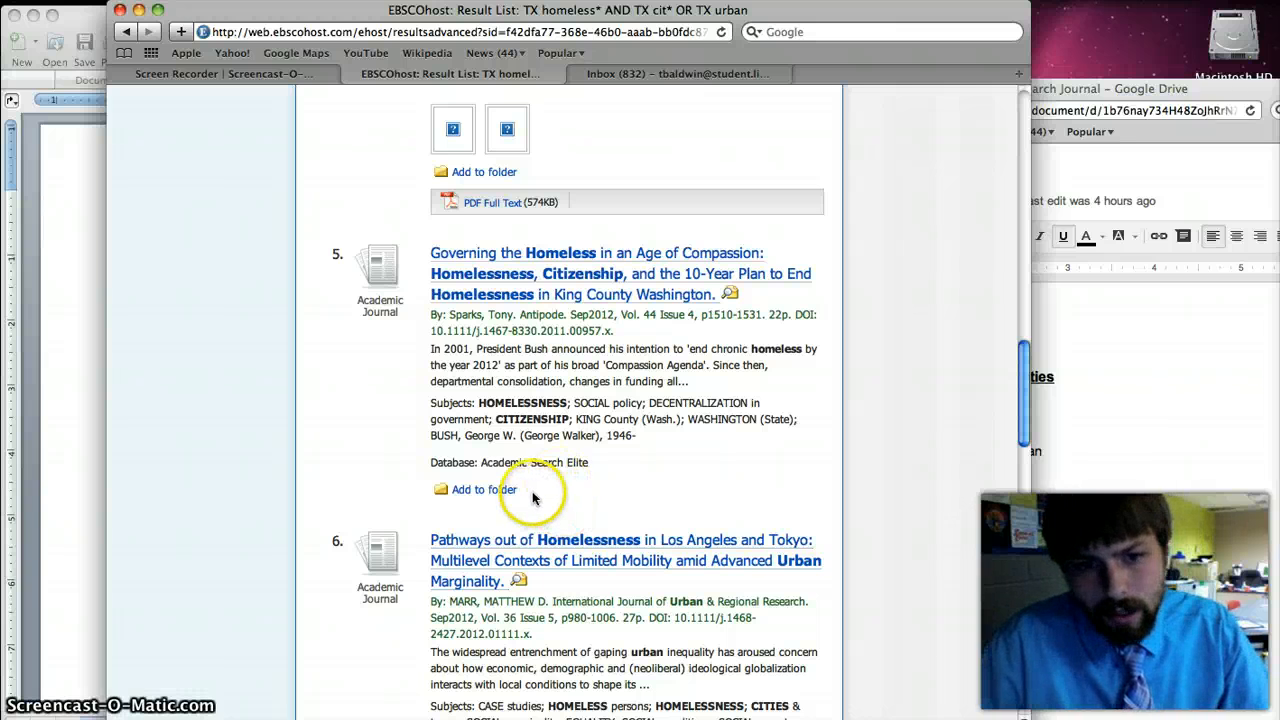
left_click_drag(426, 252, 722, 300)
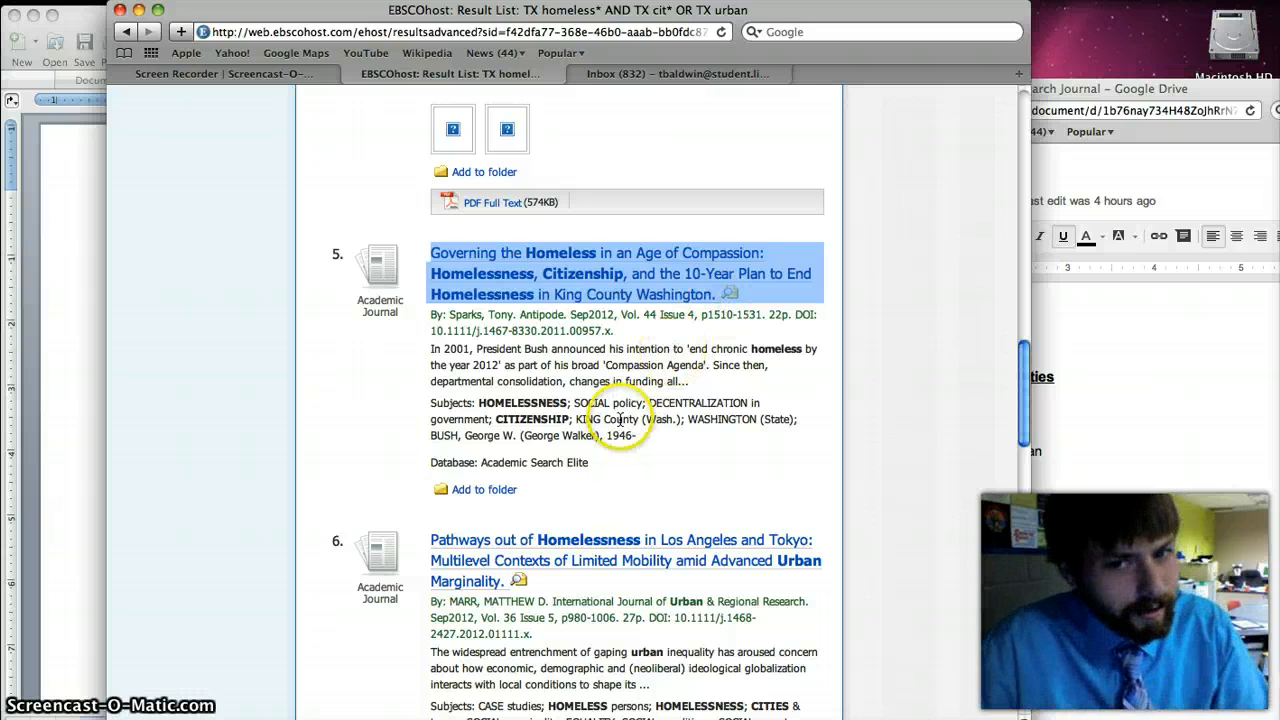
left_click(614, 367)
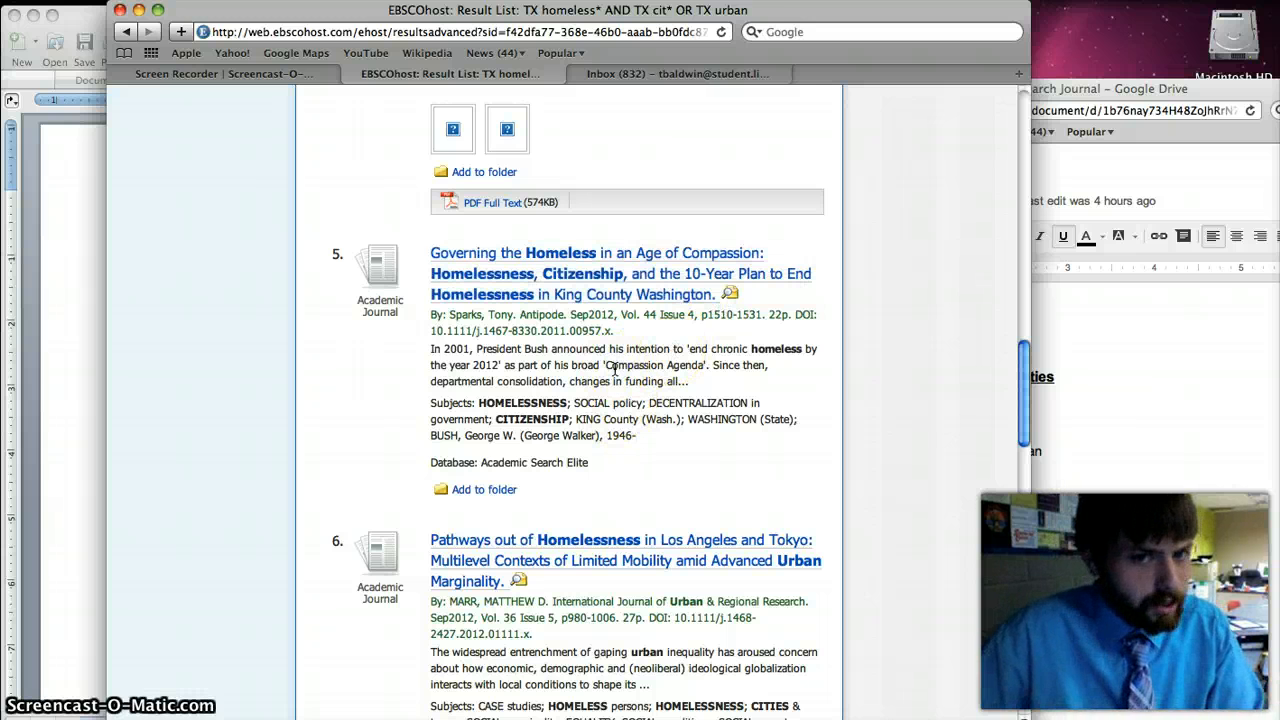
left_click(555, 462)
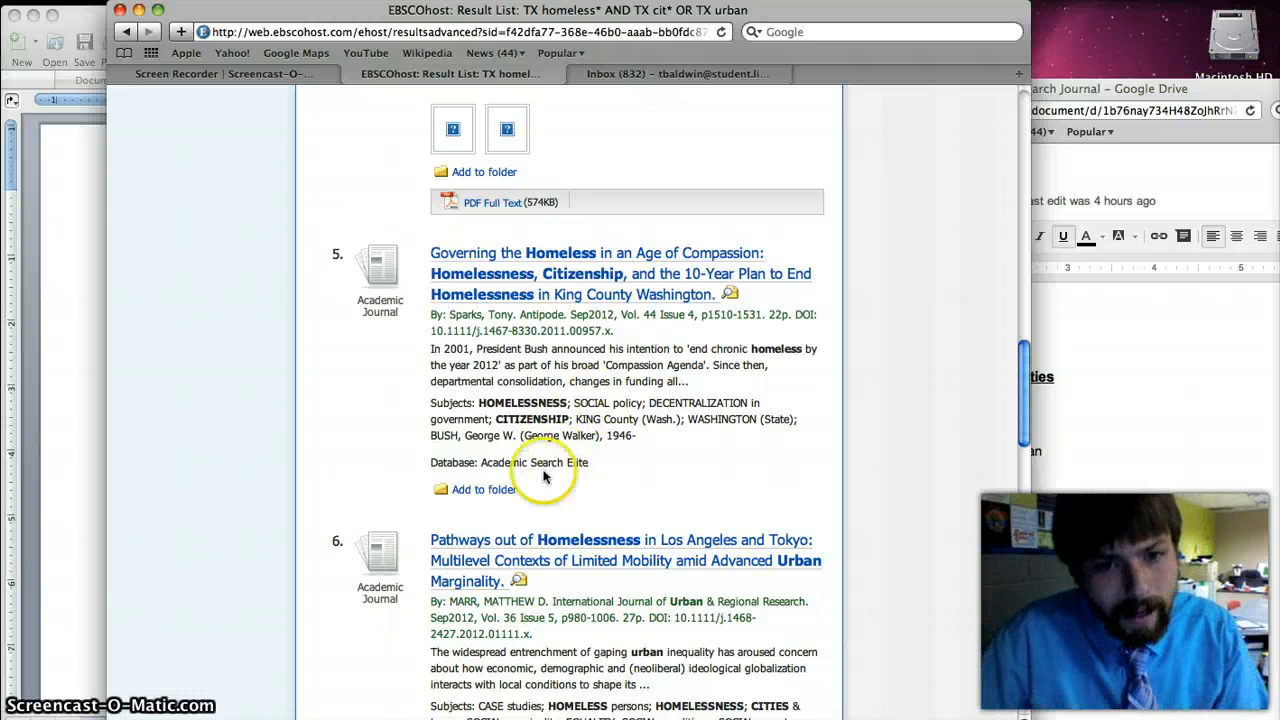
left_click_drag(526, 492, 449, 492)
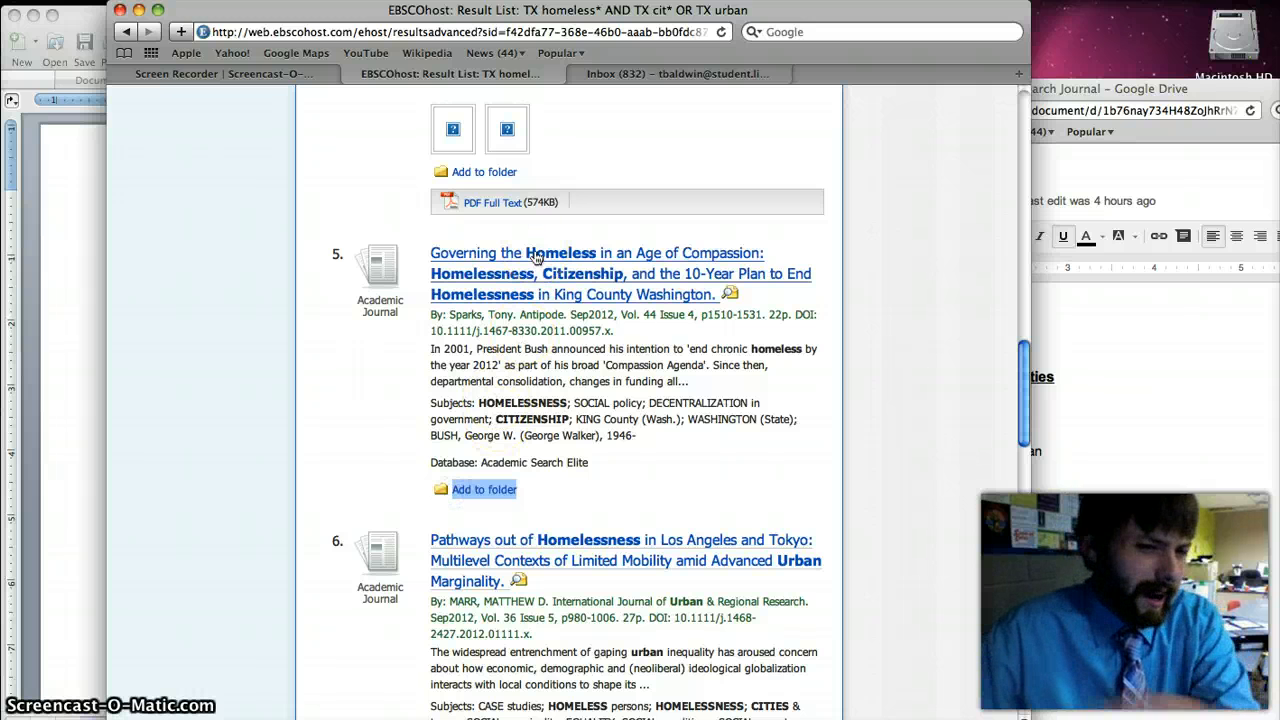
Go through the remaining results and open the HTML full text of the tenth article, The Neighborhood Context of Homelessness.
scroll(536, 258, "down", 2)
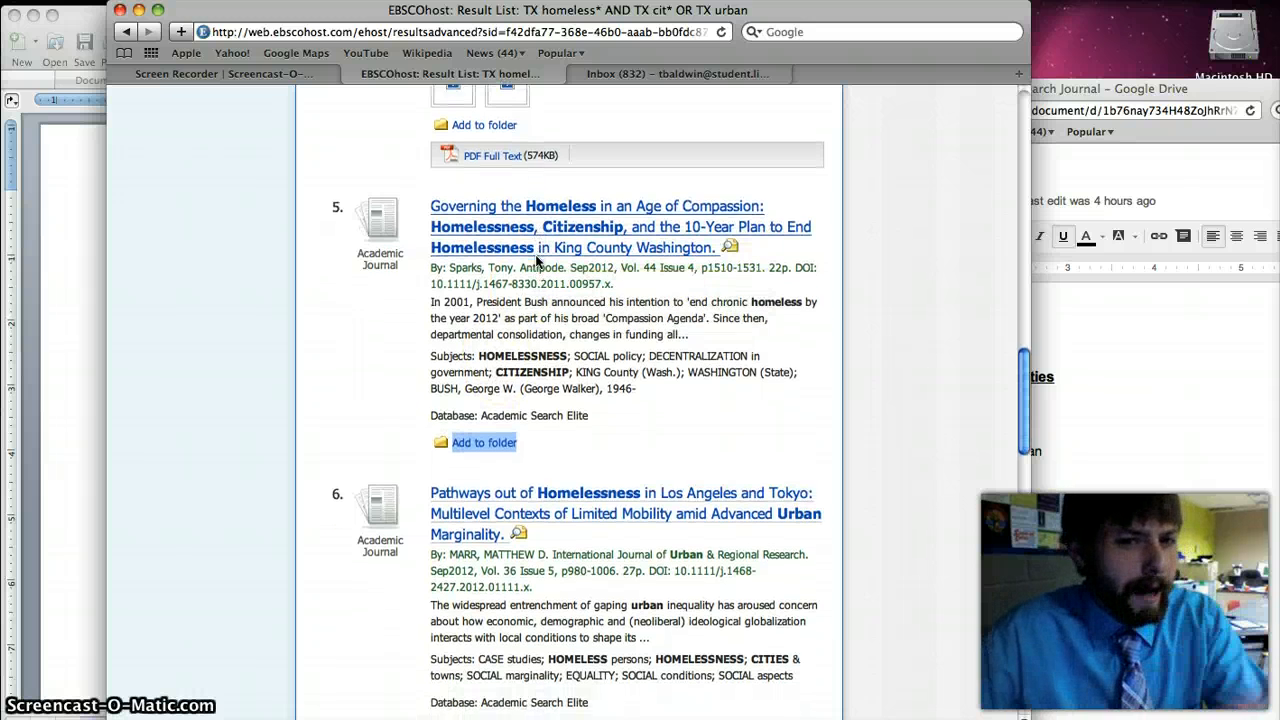
scroll(536, 260, "down", 5)
scroll(536, 260, "up", 1)
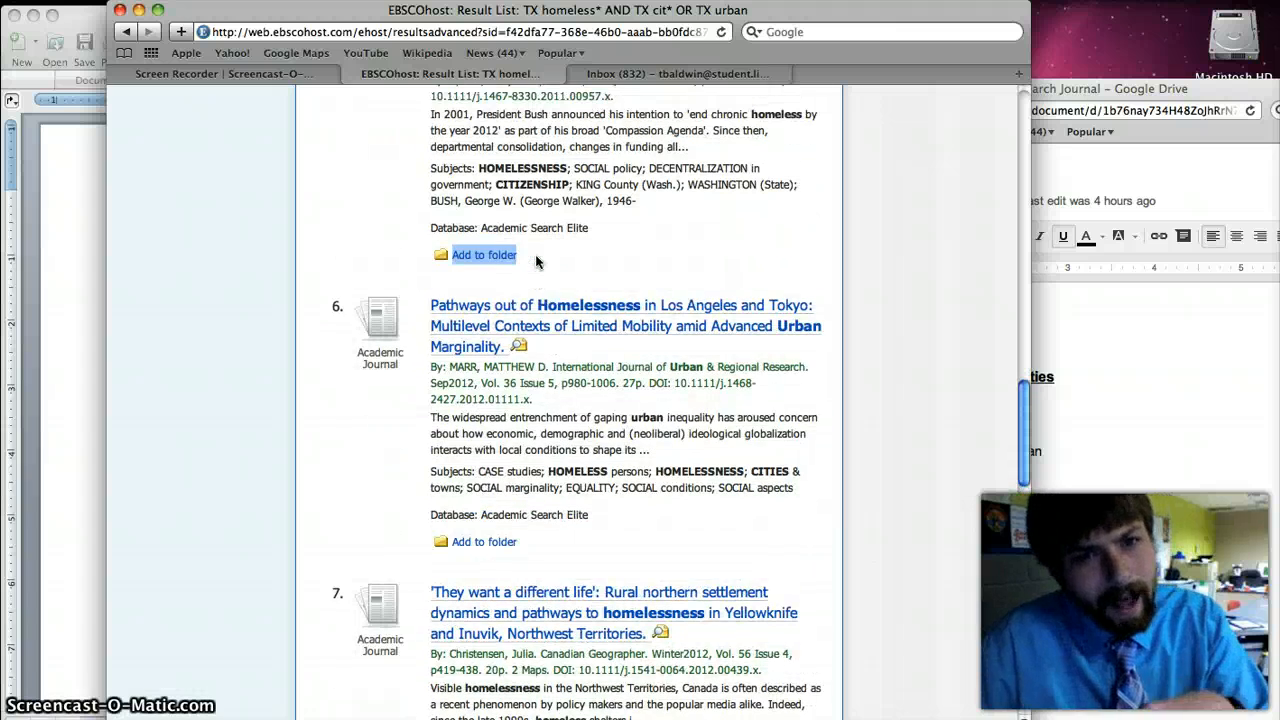
scroll(536, 262, "down", 20)
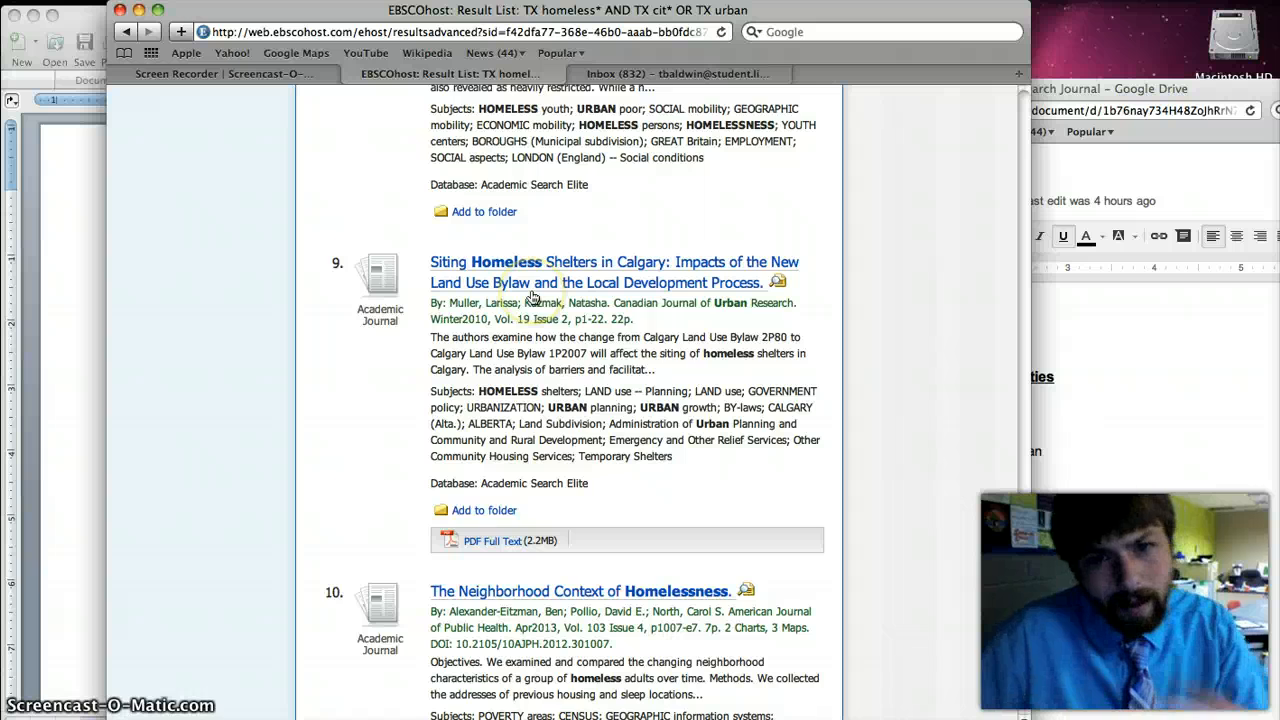
scroll(533, 298, "down", 3)
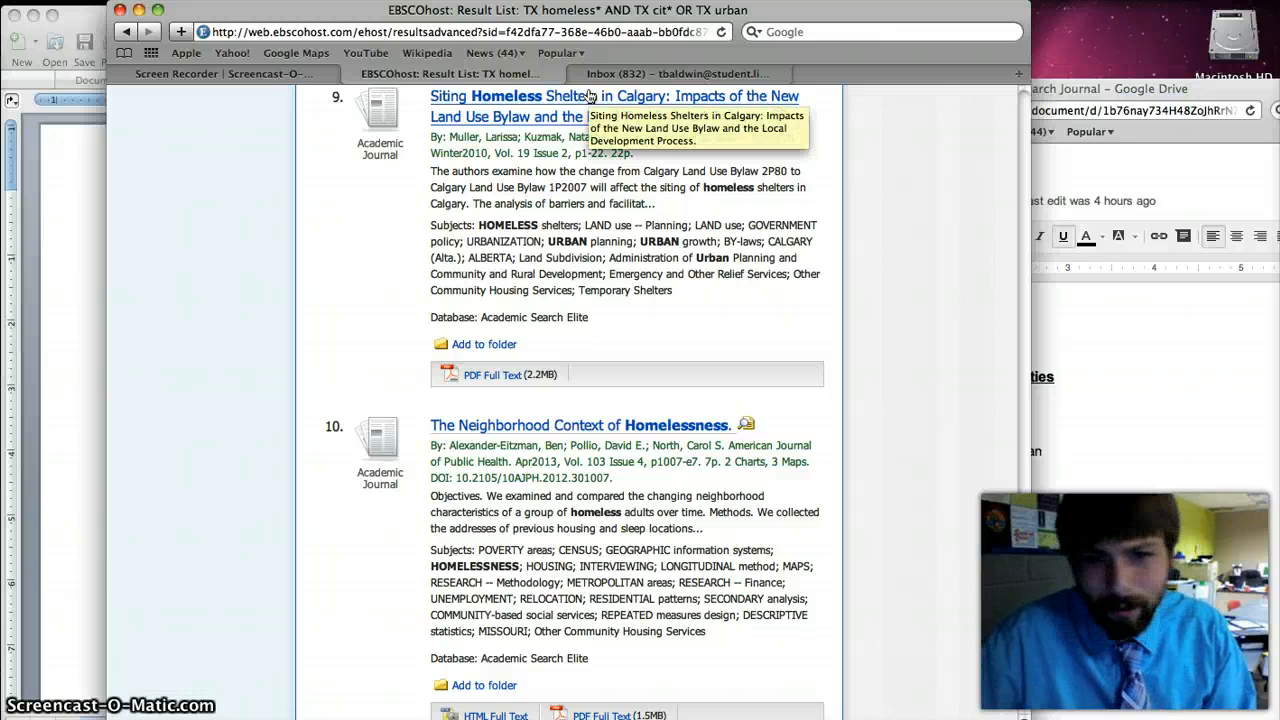
scroll(640, 270, "down", 1)
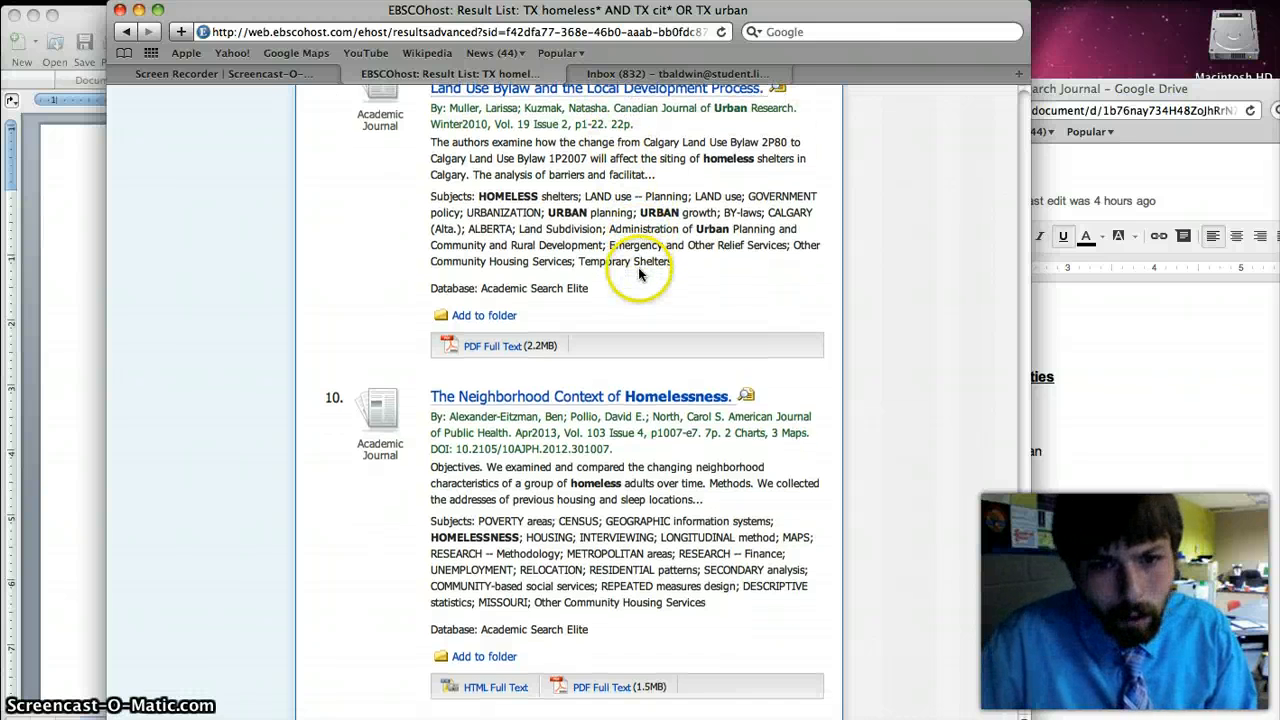
scroll(638, 275, "down", 2)
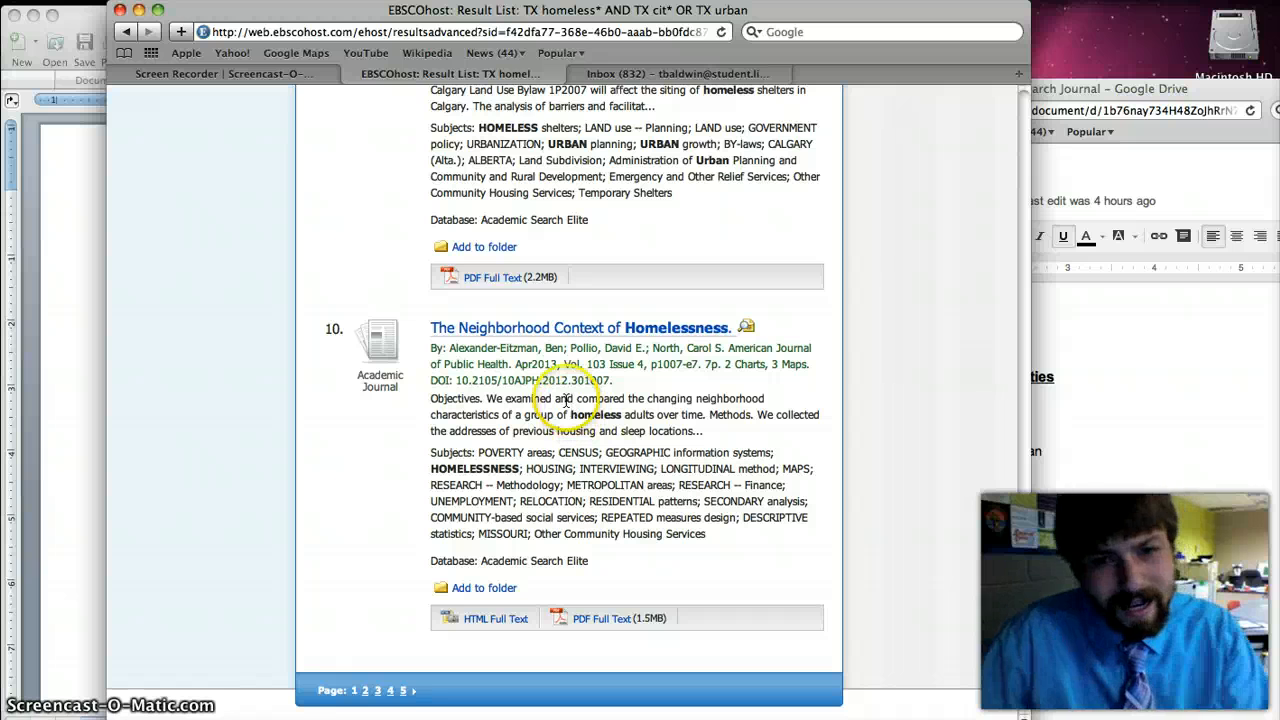
scroll(550, 350, "down", 1)
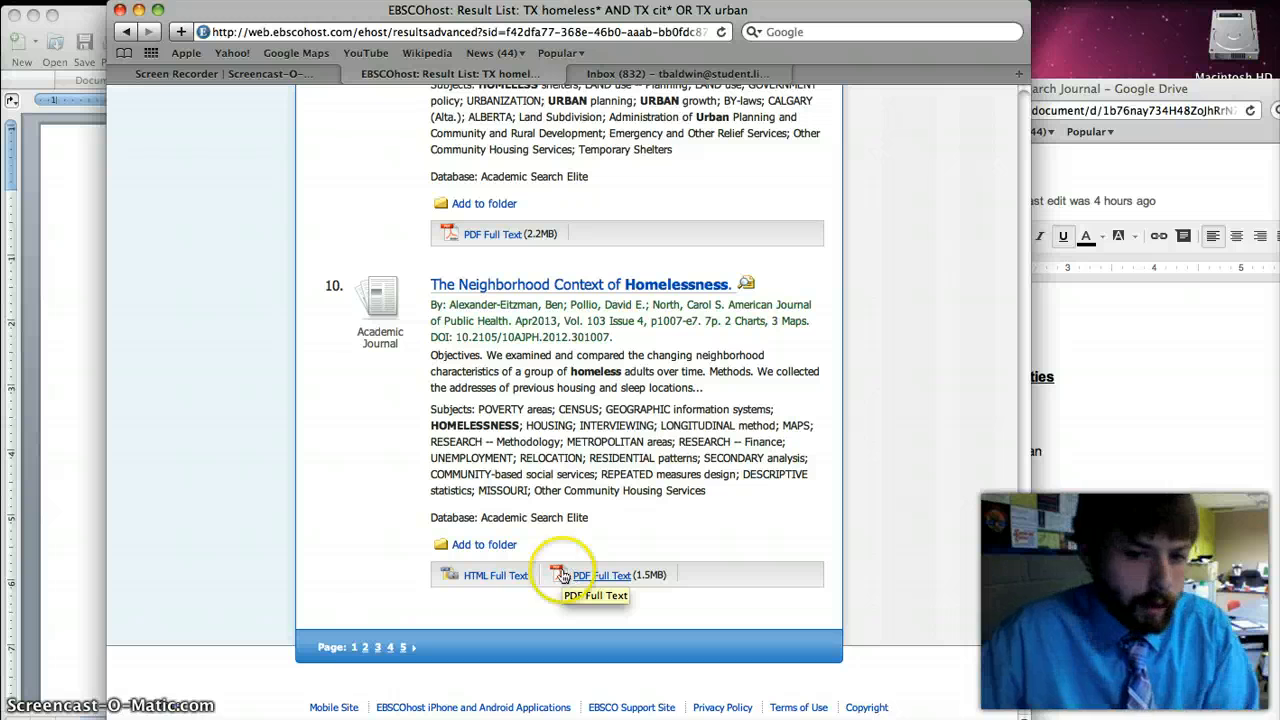
left_click(494, 576)
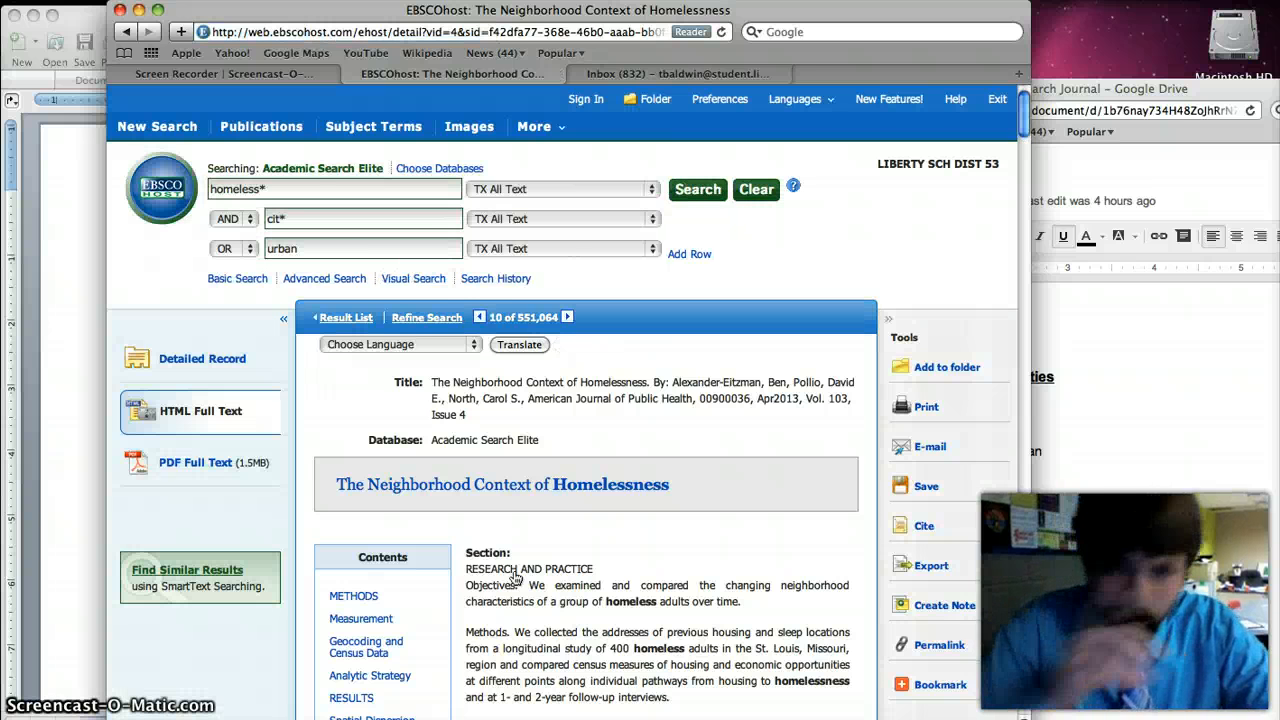
Examine the article's contents list and its abstract, from Objectives through Conclusions, for a passage usable in the research.
scroll(501, 575, "down", 1)
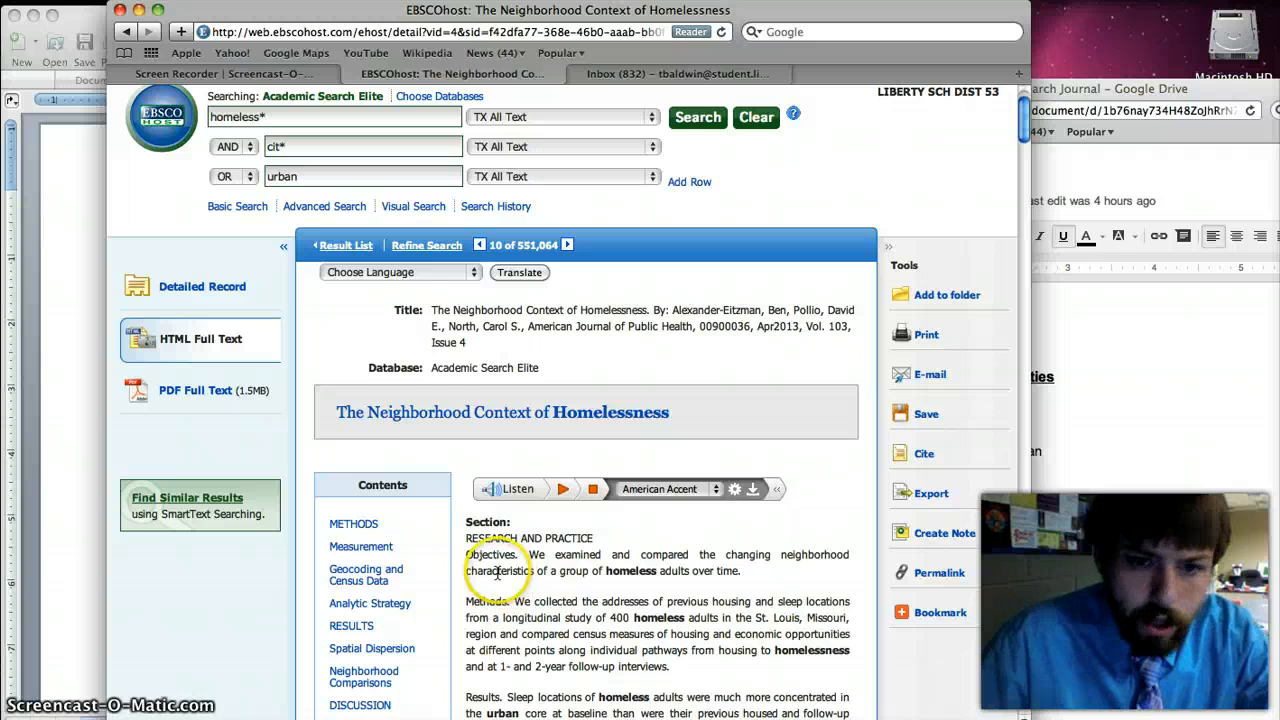
scroll(501, 578, "down", 2)
scroll(497, 574, "down", 3)
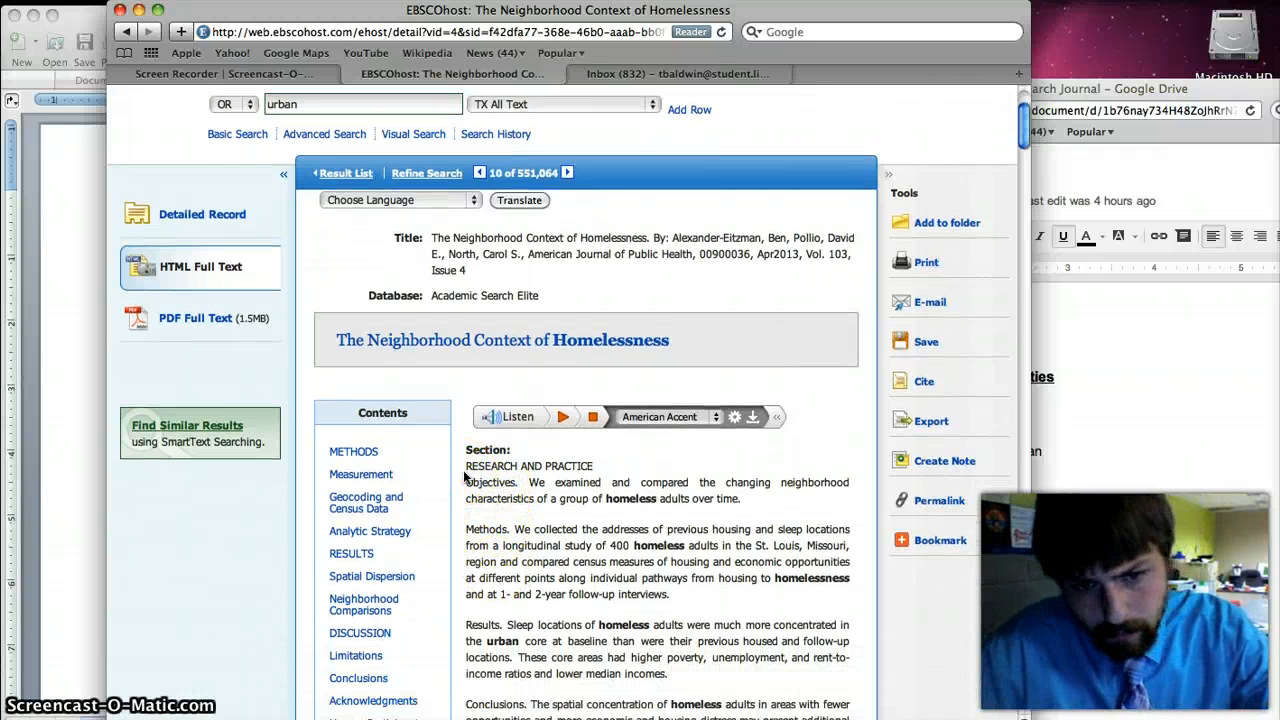
scroll(465, 478, "down", 3)
scroll(465, 478, "down", 3)
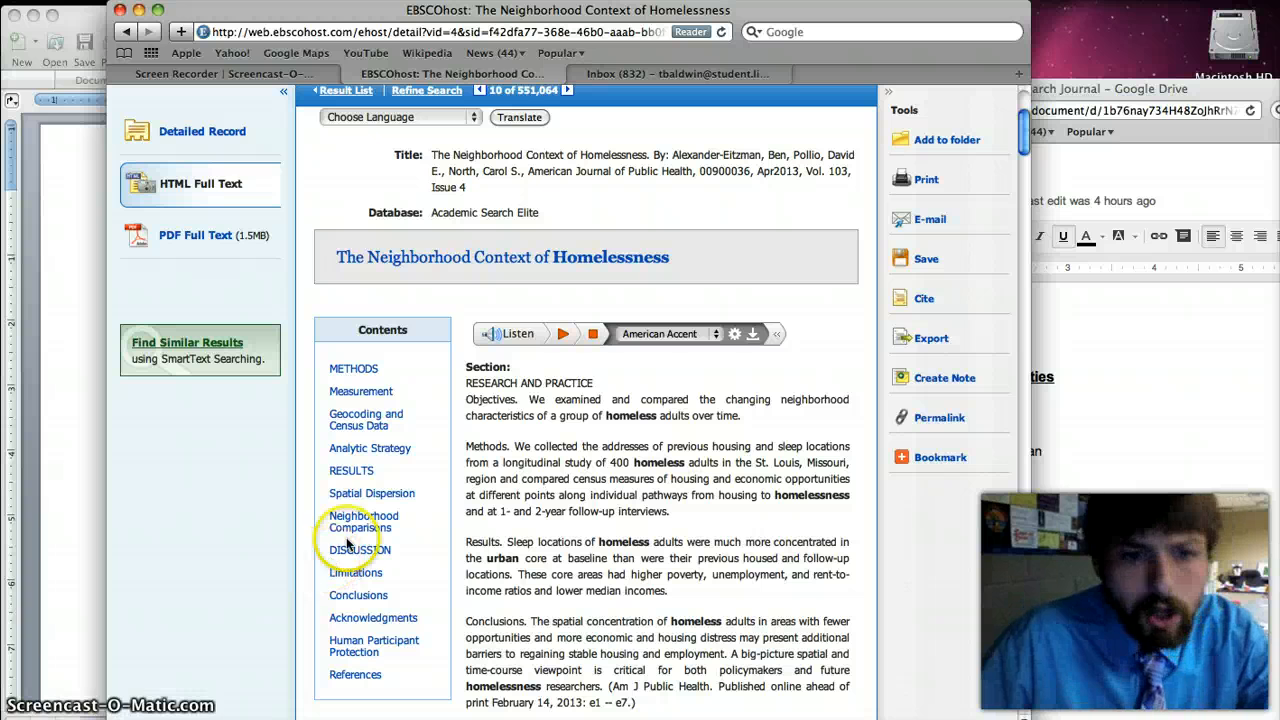
left_click(358, 502)
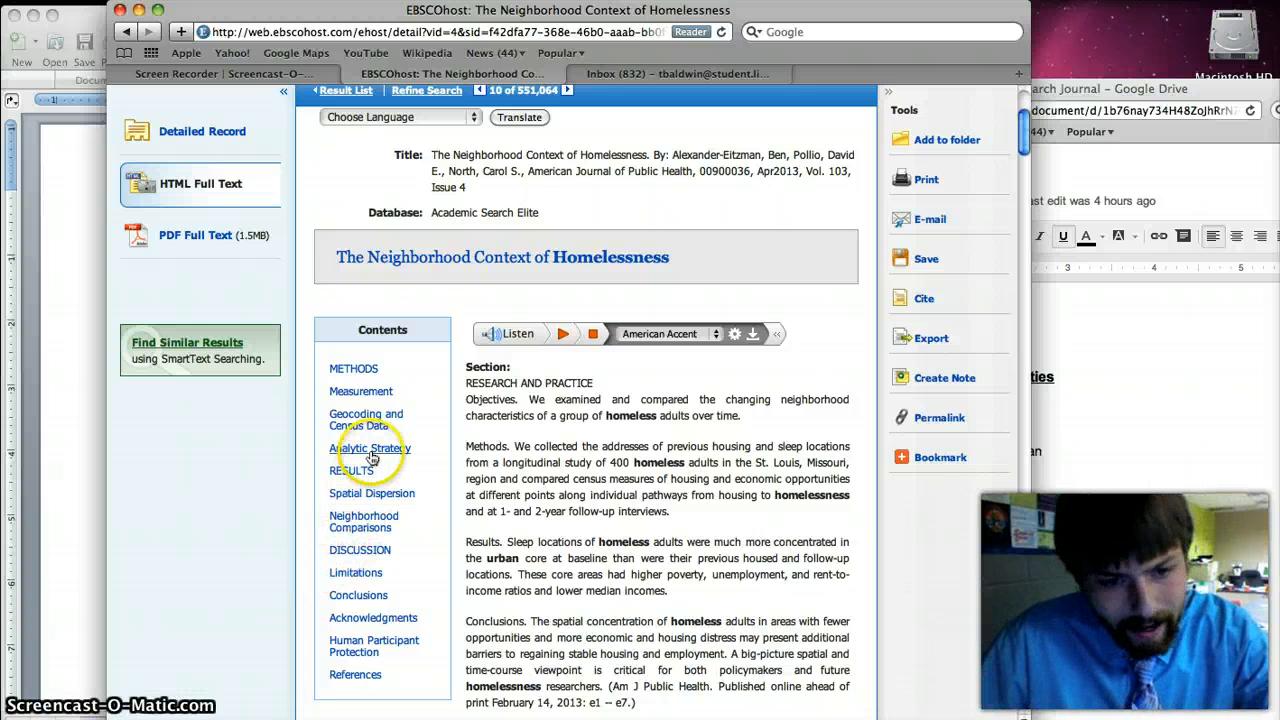
scroll(371, 455, "down", 1)
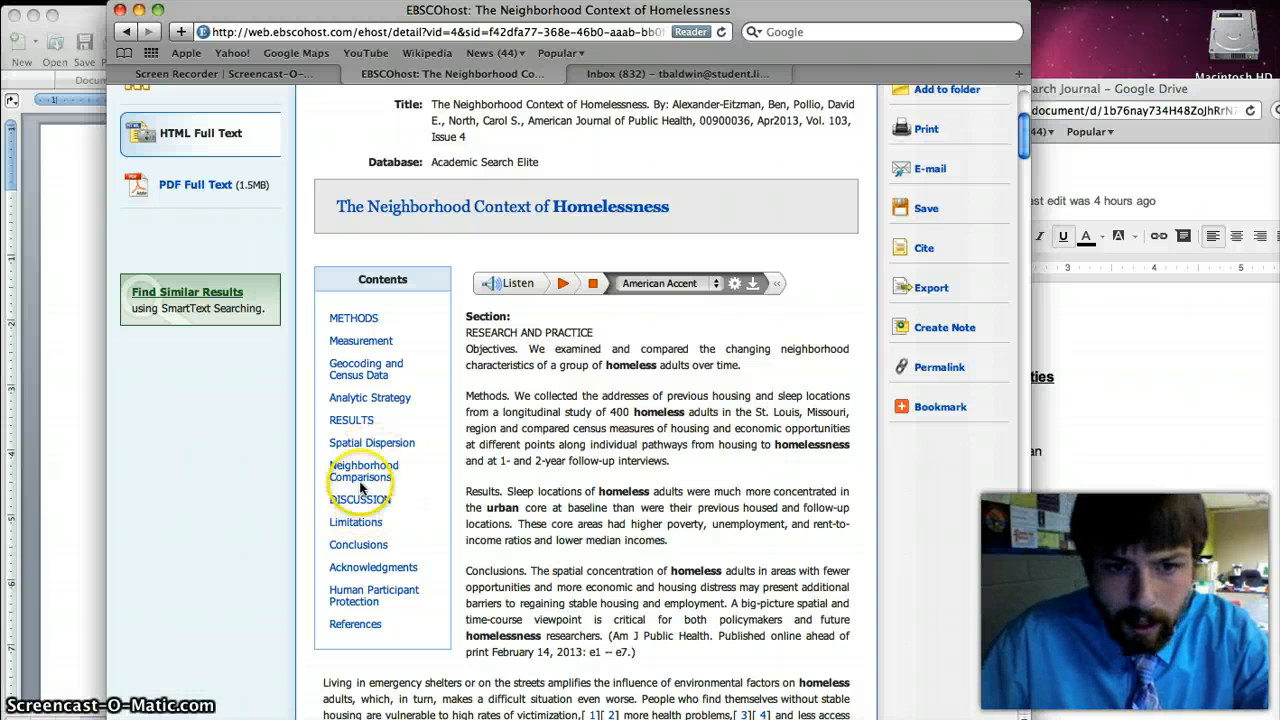
scroll(517, 470, "down", 1)
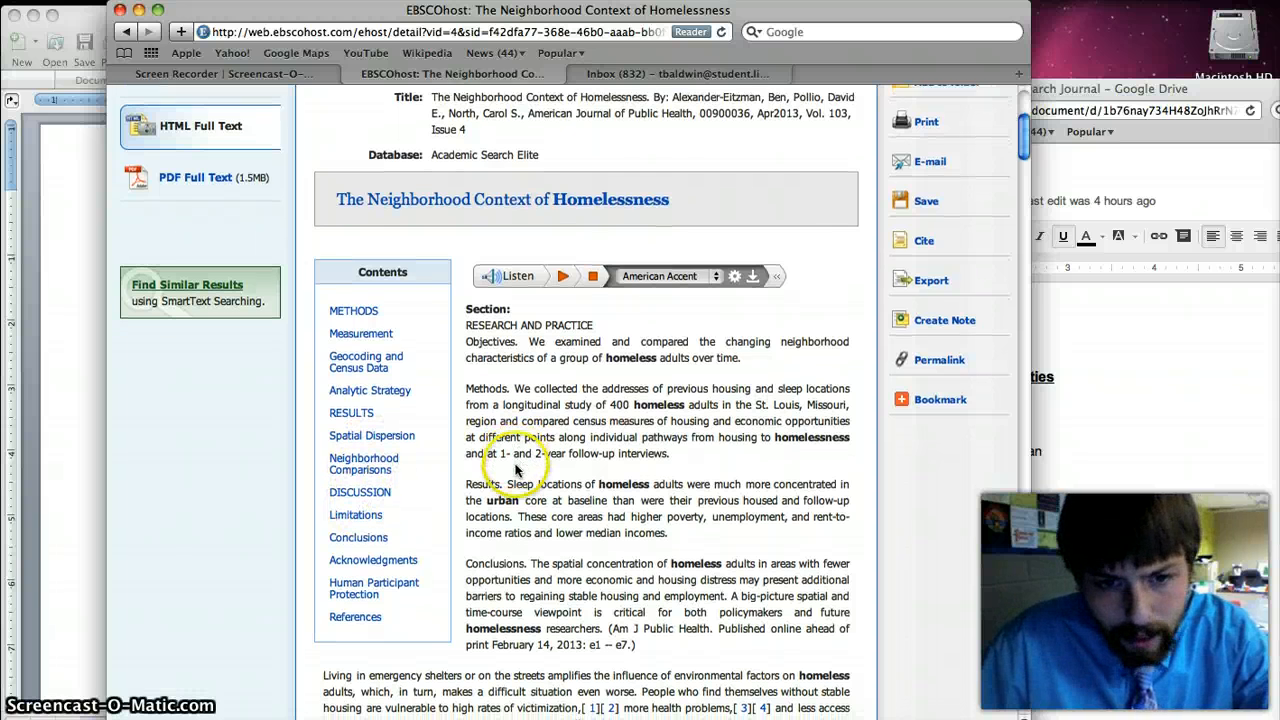
scroll(515, 490, "down", 1)
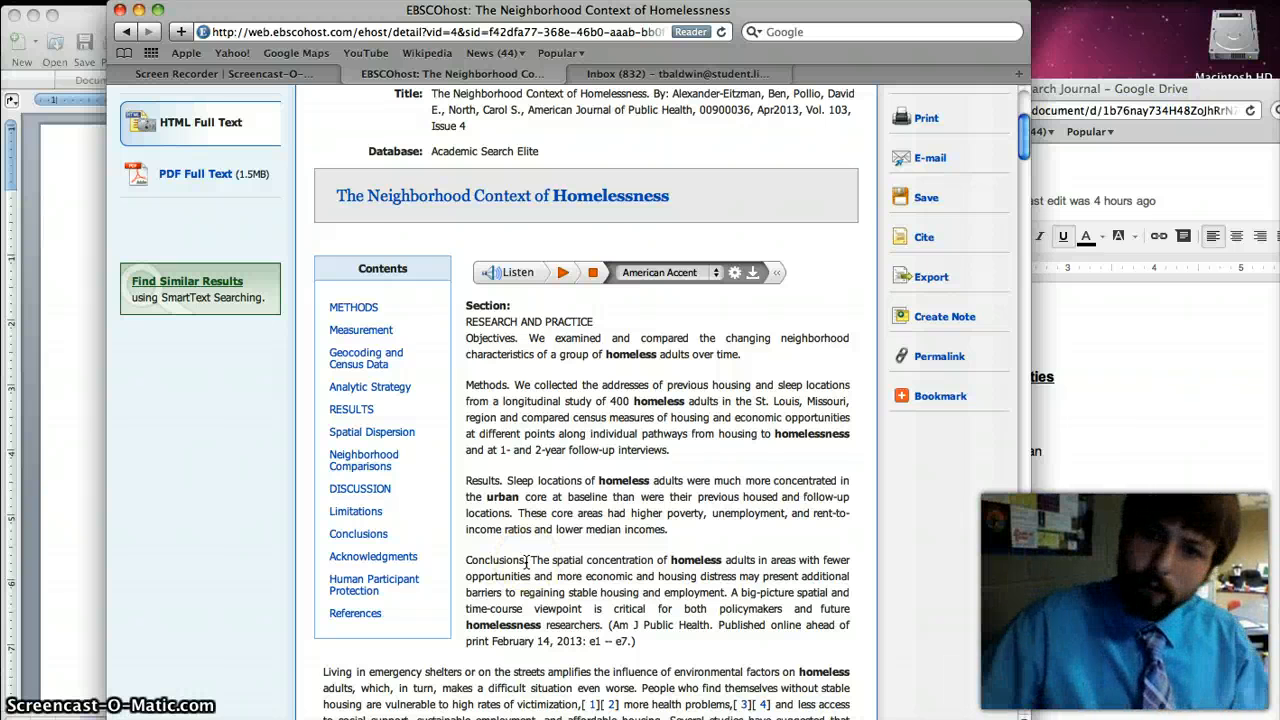
scroll(527, 550, "down", 3)
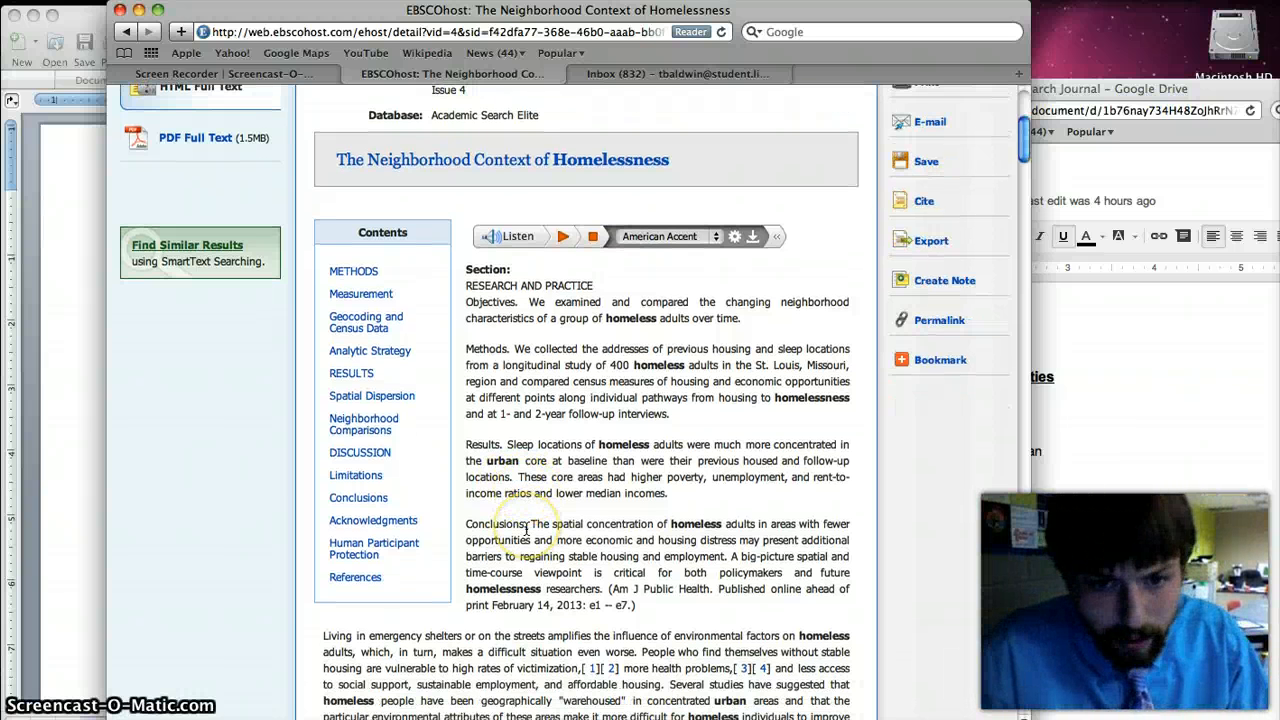
scroll(525, 528, "down", 3)
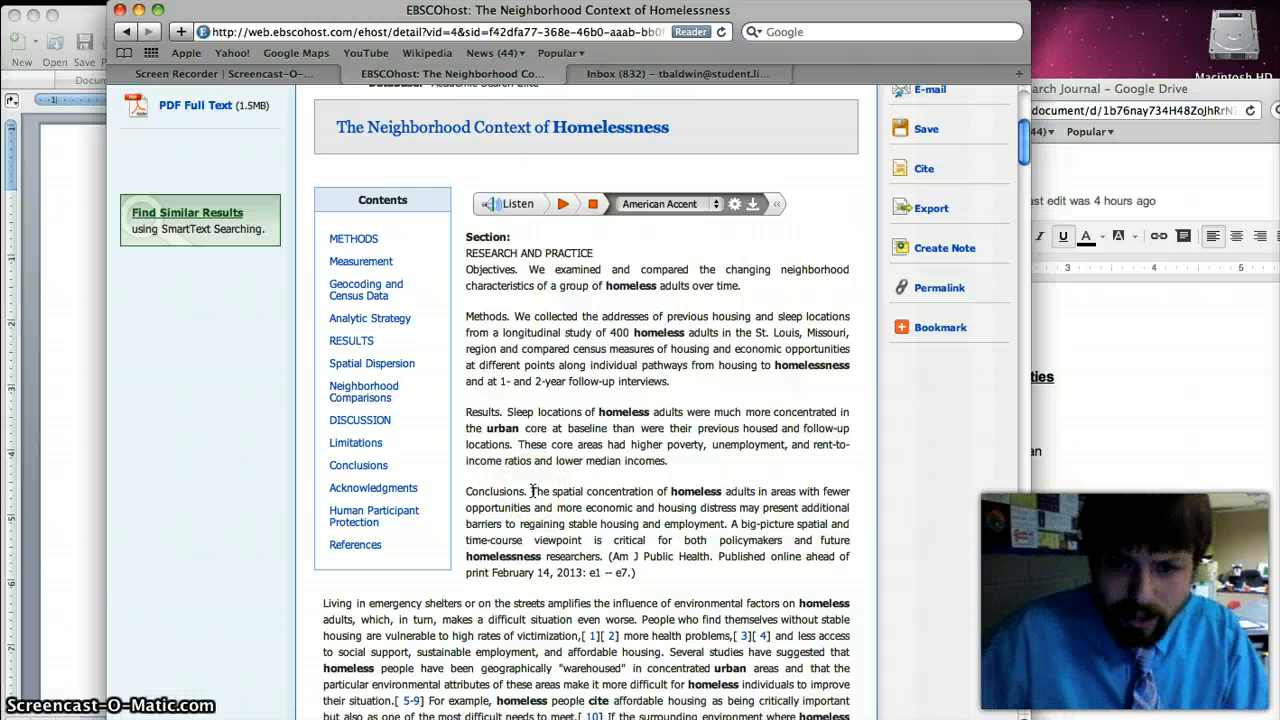
Copy the two sentences of the abstract's Conclusions and paste them one line down in the left-aligned, blank Word document.
left_click_drag(533, 491, 605, 563)
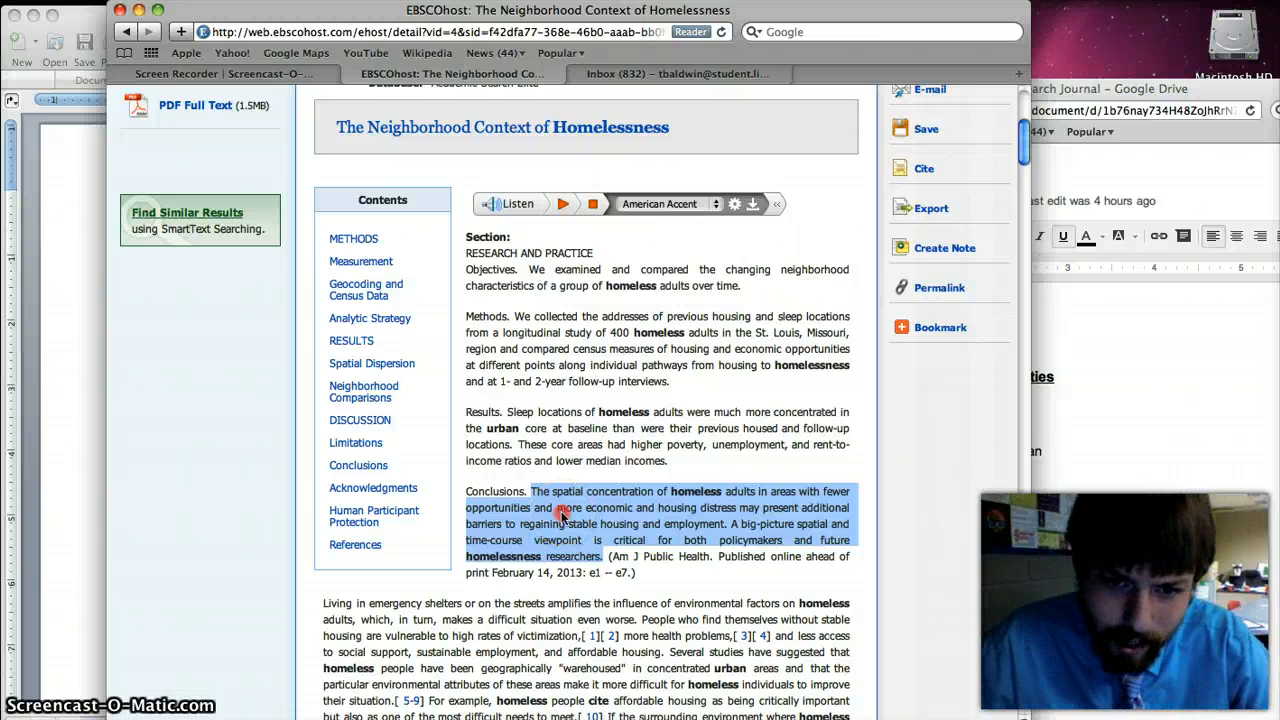
right_click(564, 513)
left_click(596, 594)
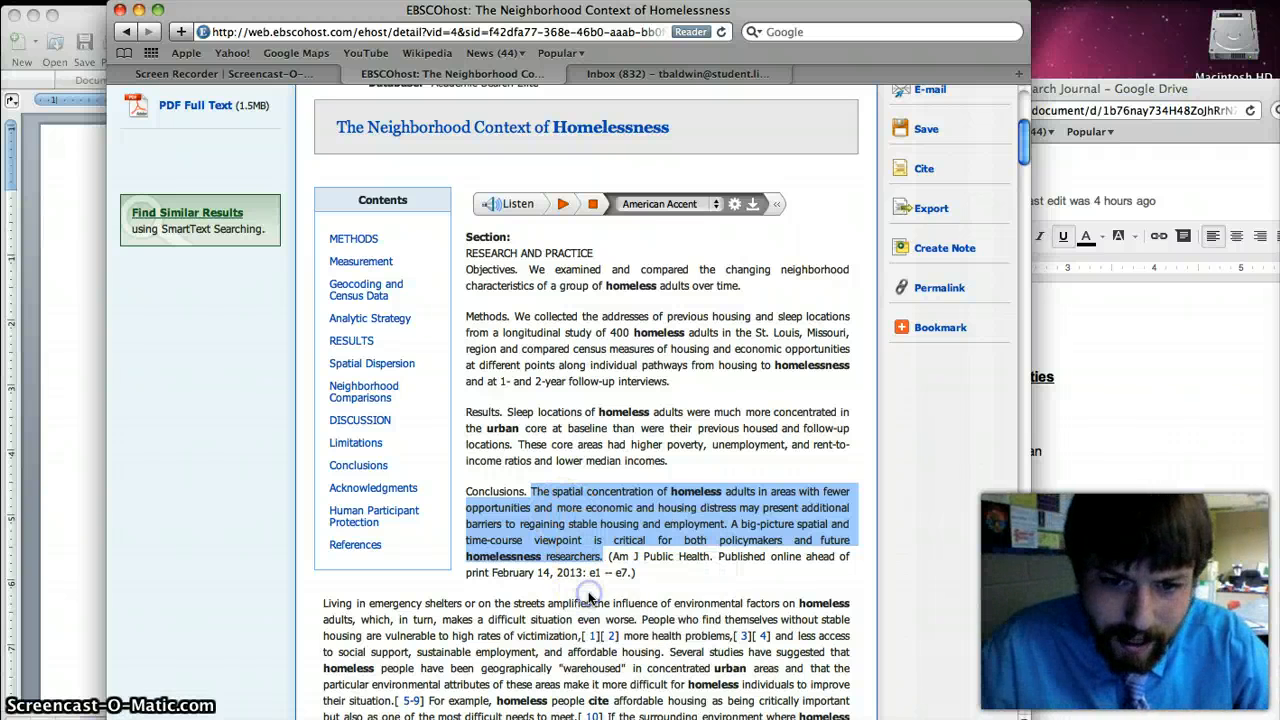
key("super+Tab")
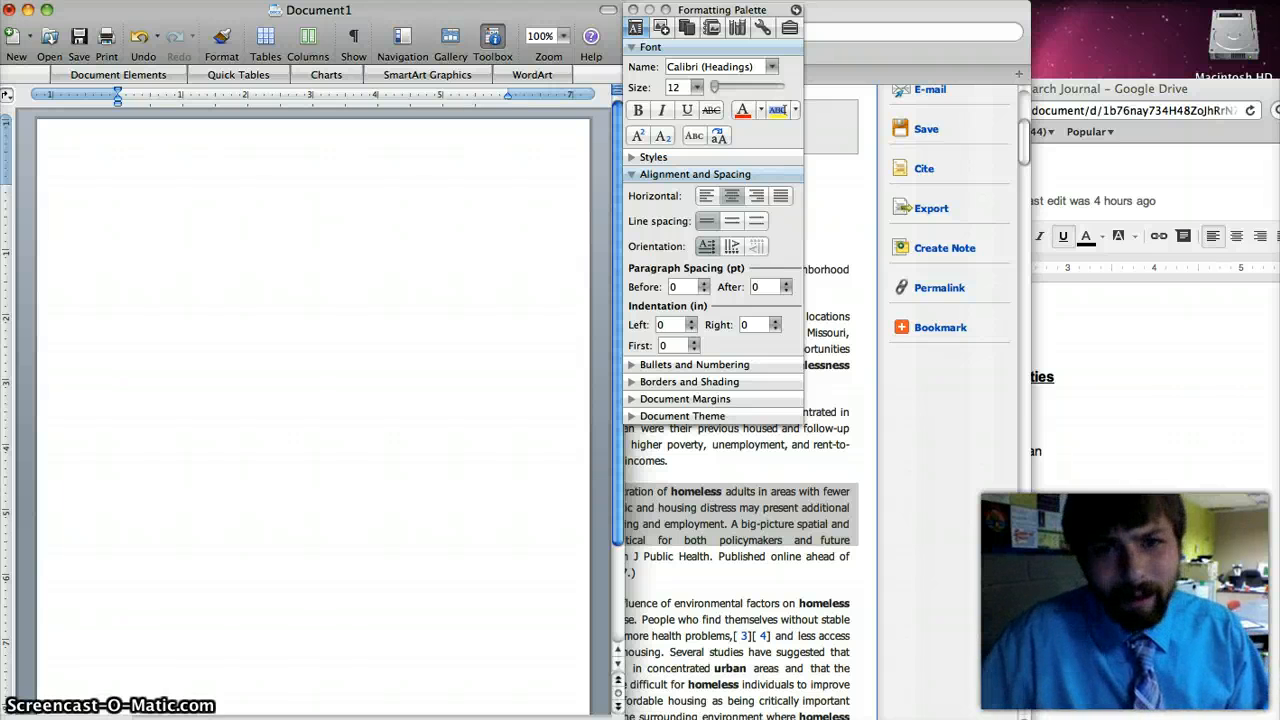
left_click(706, 196)
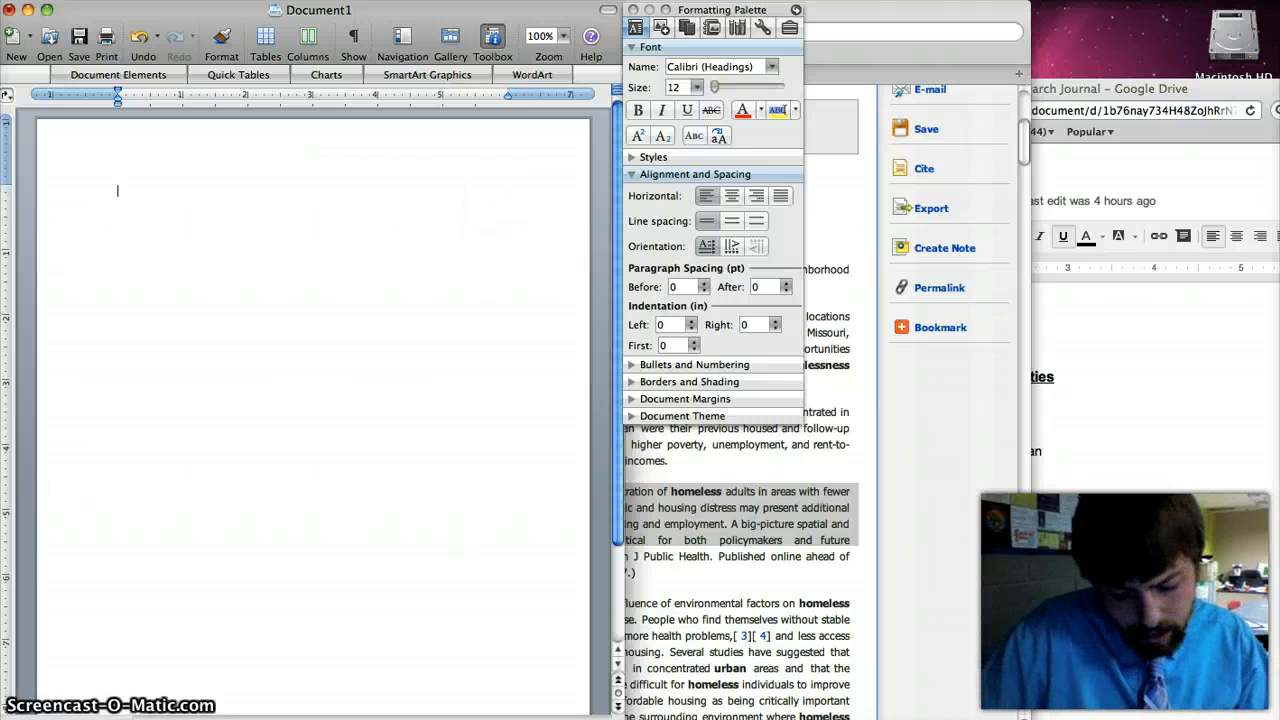
key("Return")
key("super+v")
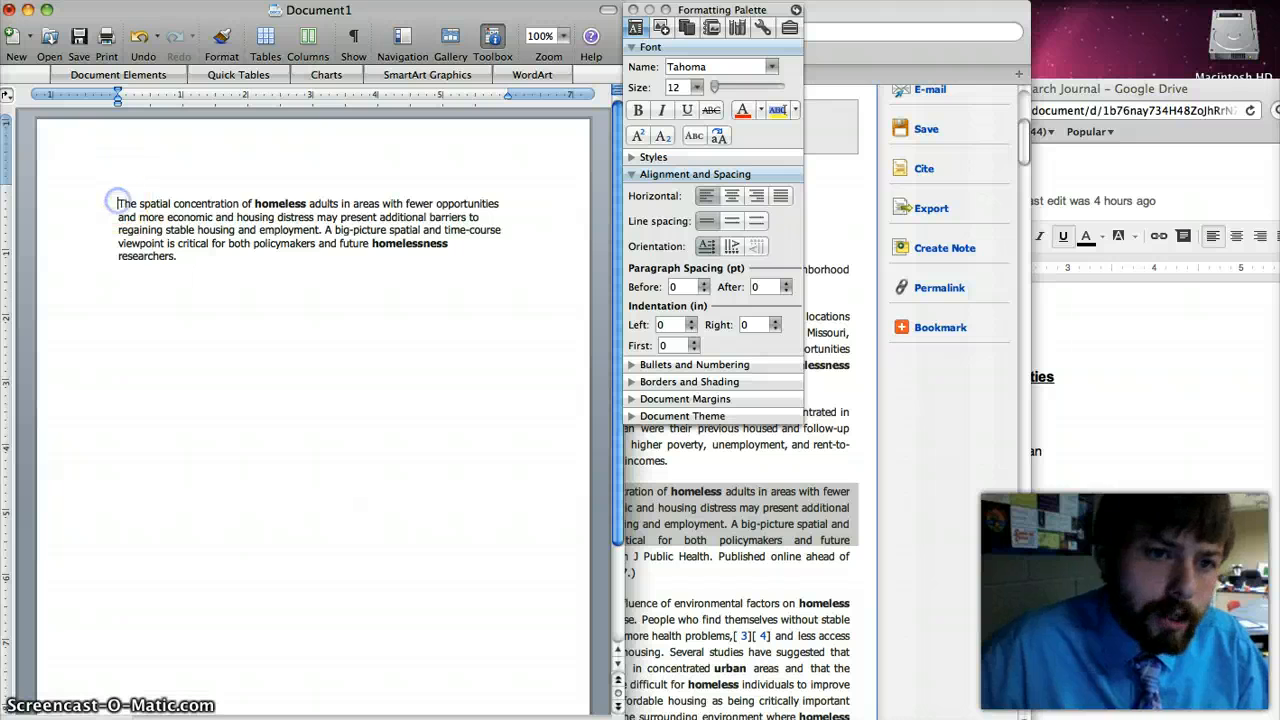
Add the centered, bold and underlined heading "Location and Homelessness" above the pasted passage, leaving space between them.
key("Return")
key("Up")
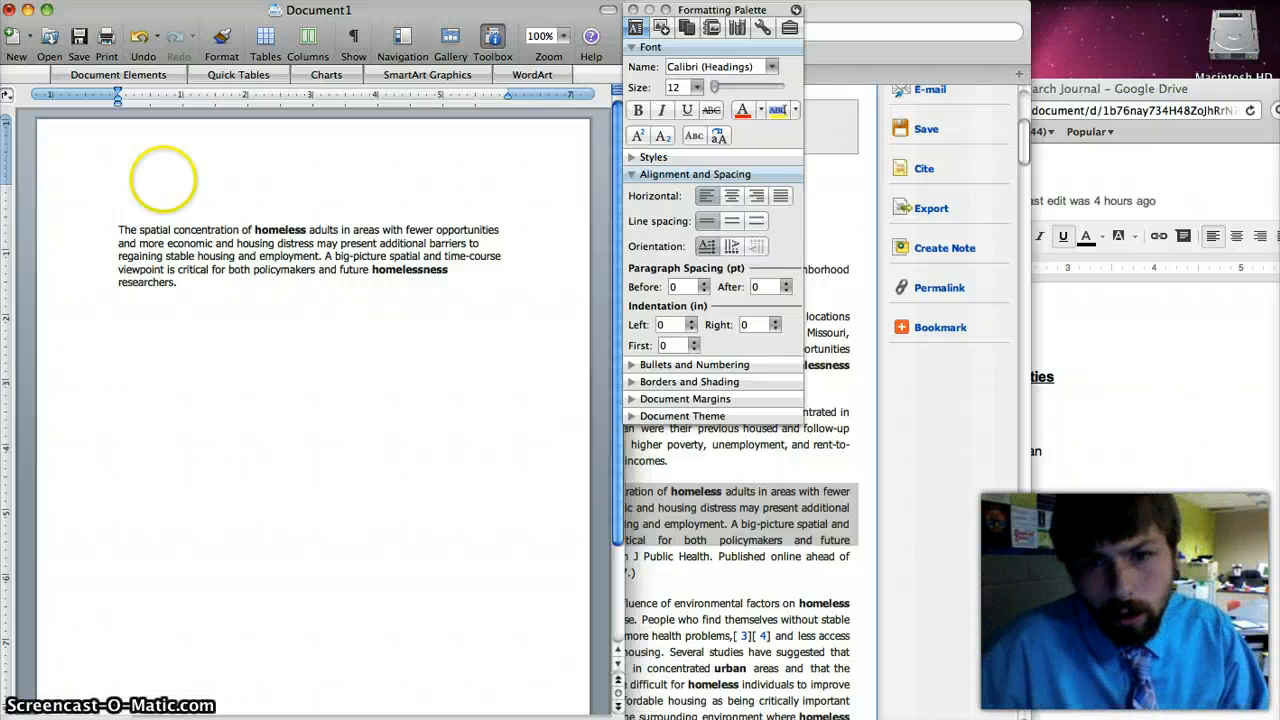
left_click(737, 197)
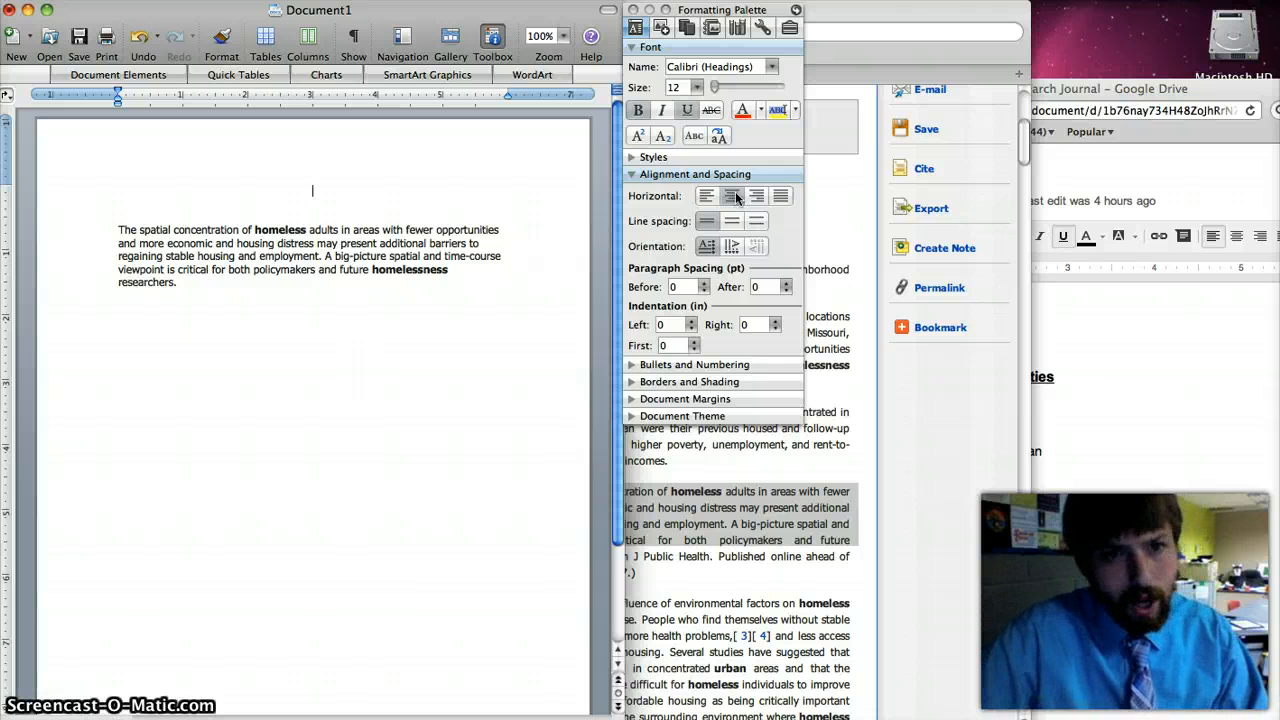
type("Lo")
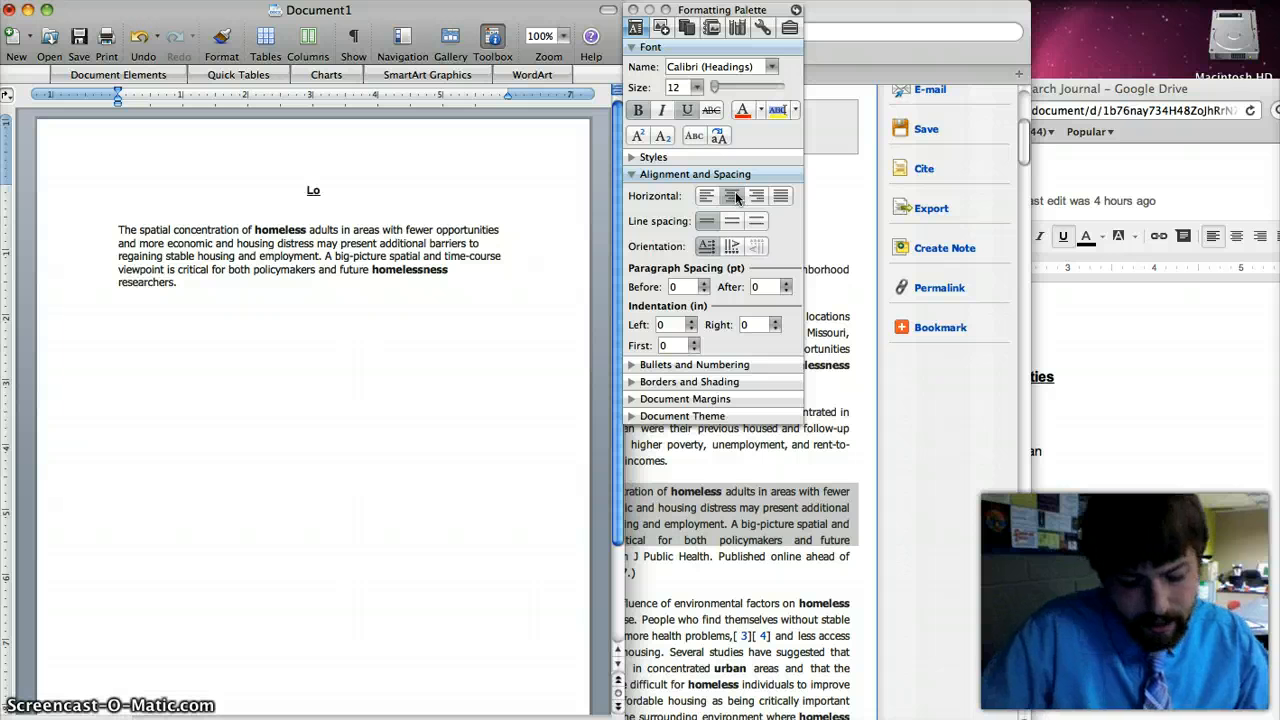
type("cation and H")
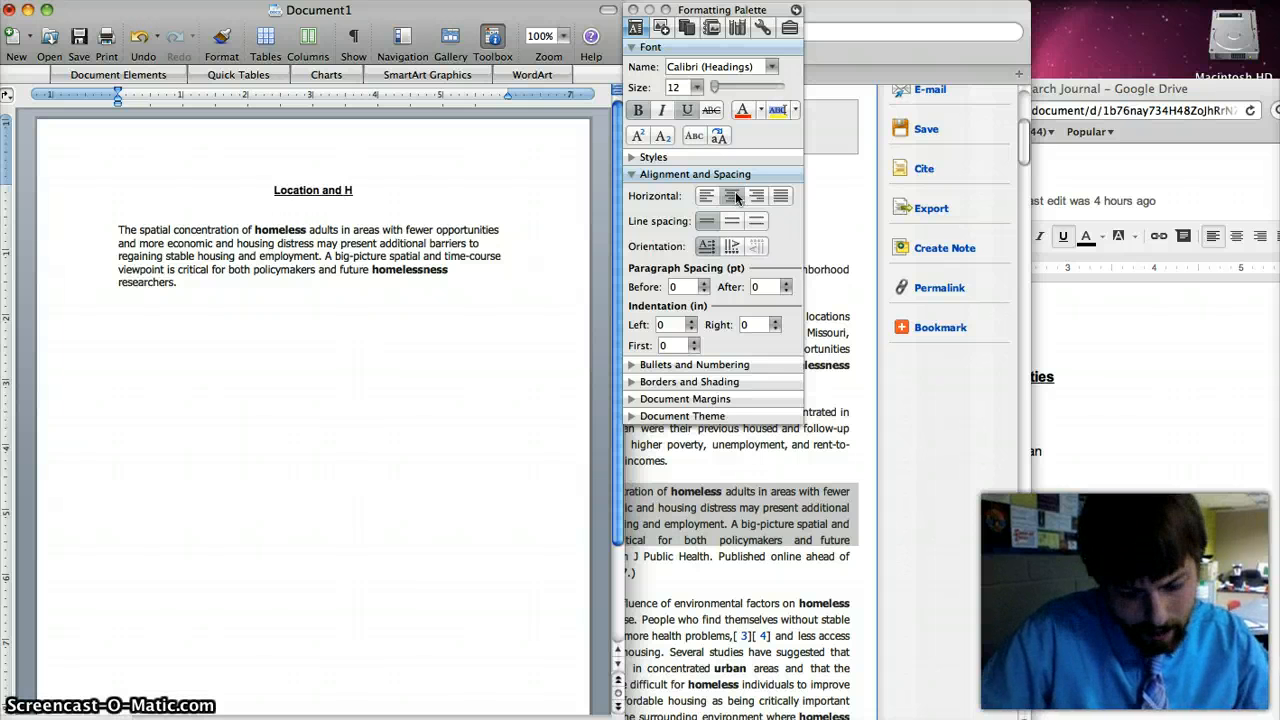
type("omelessness")
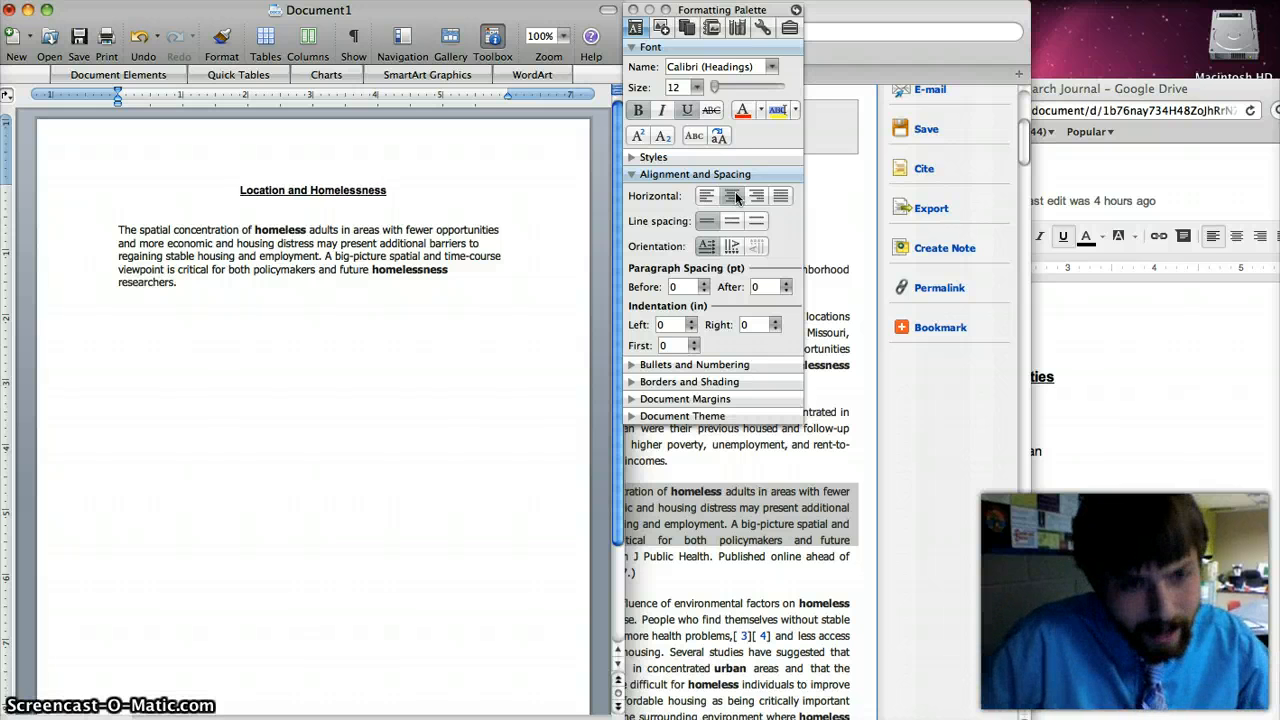
Enlarge the heading "Location and Homelessness" to 18 points.
key("shift+Left")
key("shift+Left")
key("shift+Left")
key("shift+Left")
key("shift+Left")
key("shift+Left")
key("shift+Left")
key("shift+Left")
key("shift+Left")
key("shift+Left")
key("shift+Left")
key("shift+Left")
key("shift+Left")
key("shift+Left")
key("shift+Left")
key("shift+Left")
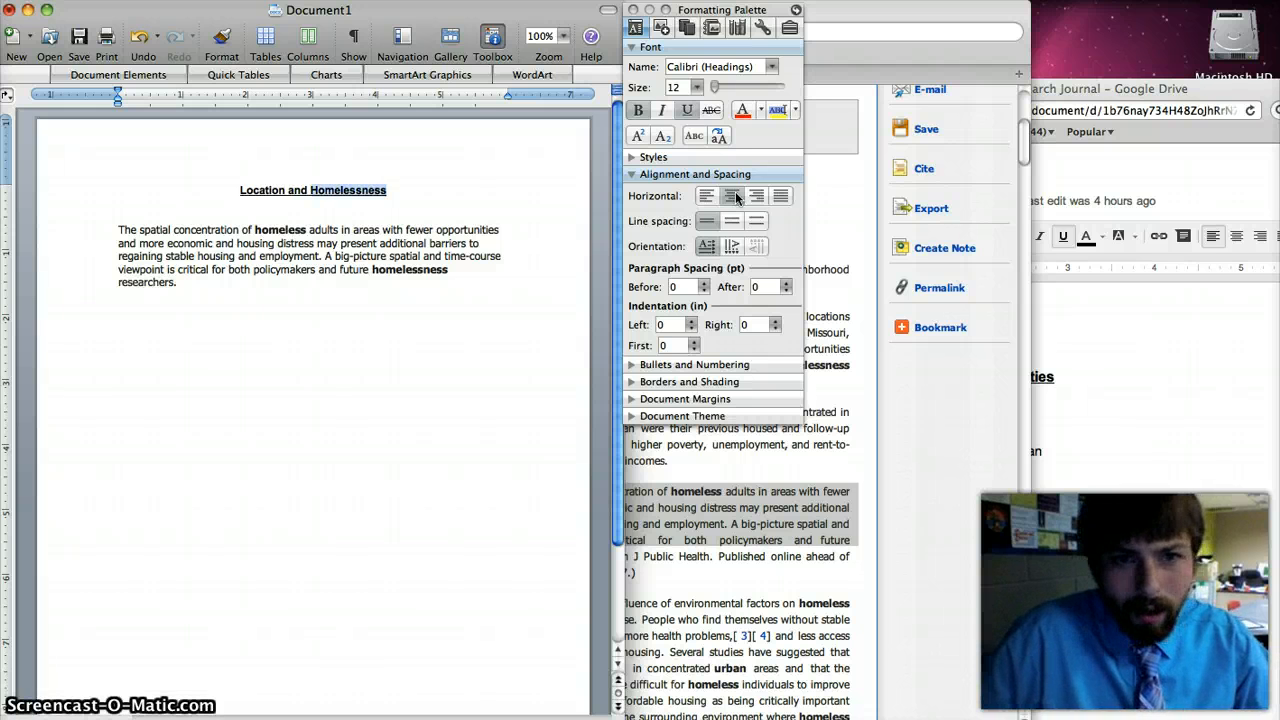
key("shift+Left")
key("shift+Left")
key("shift+Left")
key("shift+Left")
key("shift+Left")
key("shift+Left")
key("shift+Left")
key("shift+Left")
key("shift+Left")
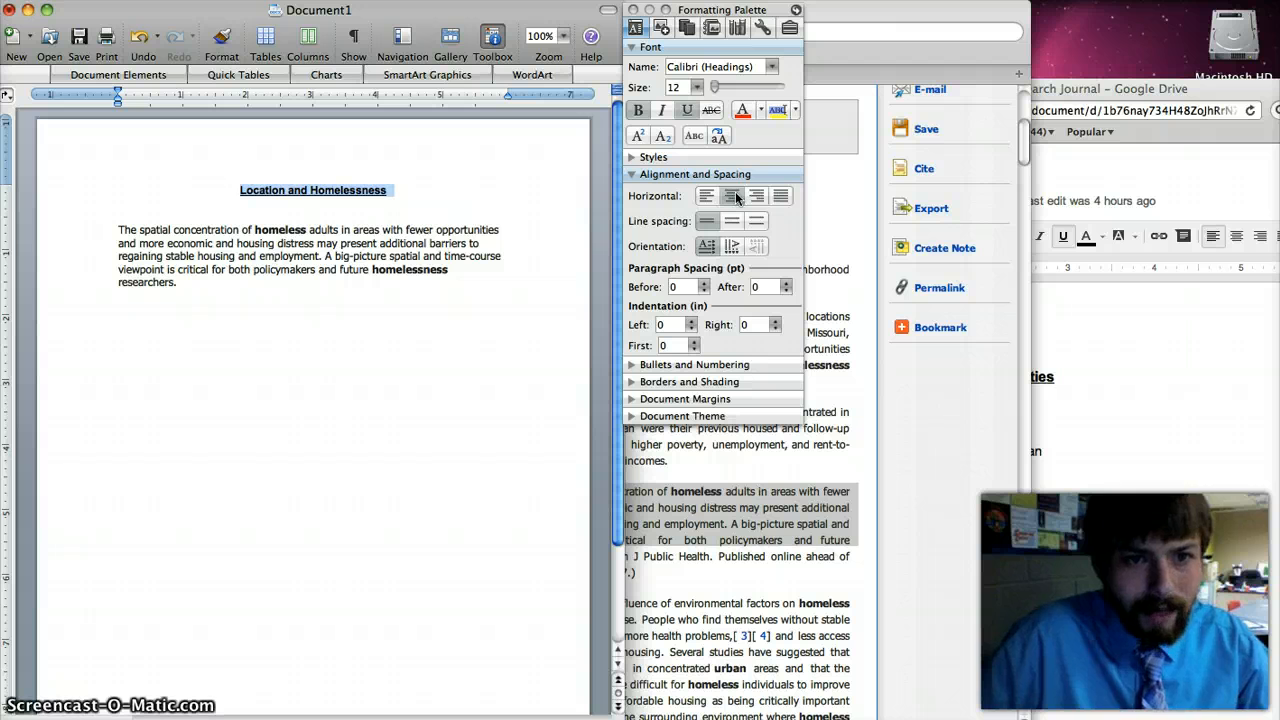
key("shift+Left")
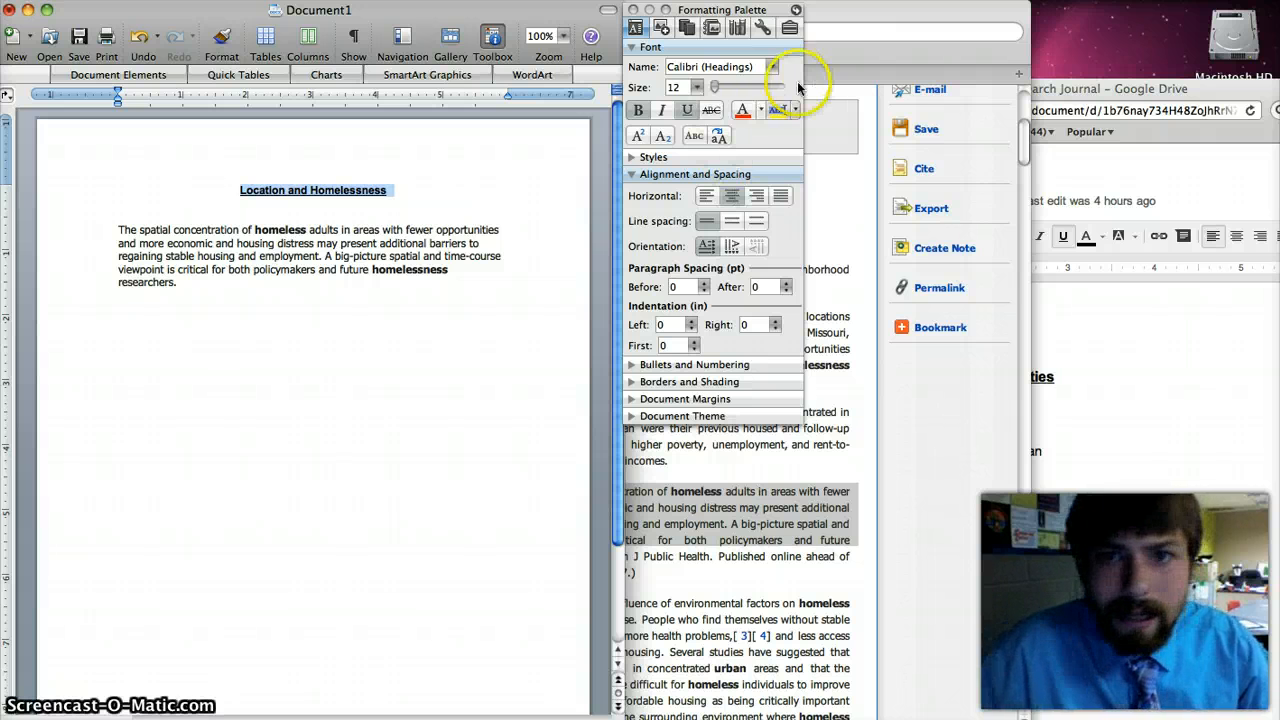
left_click(699, 88)
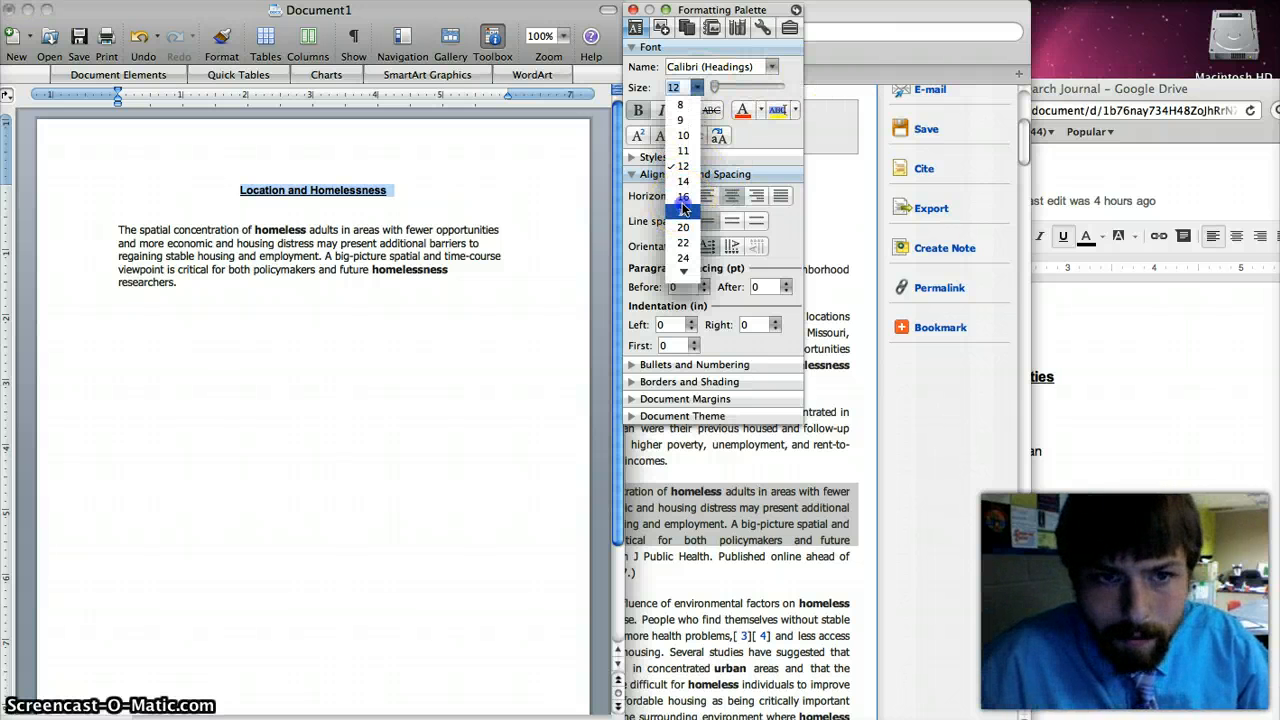
left_click(686, 212)
left_click(455, 200)
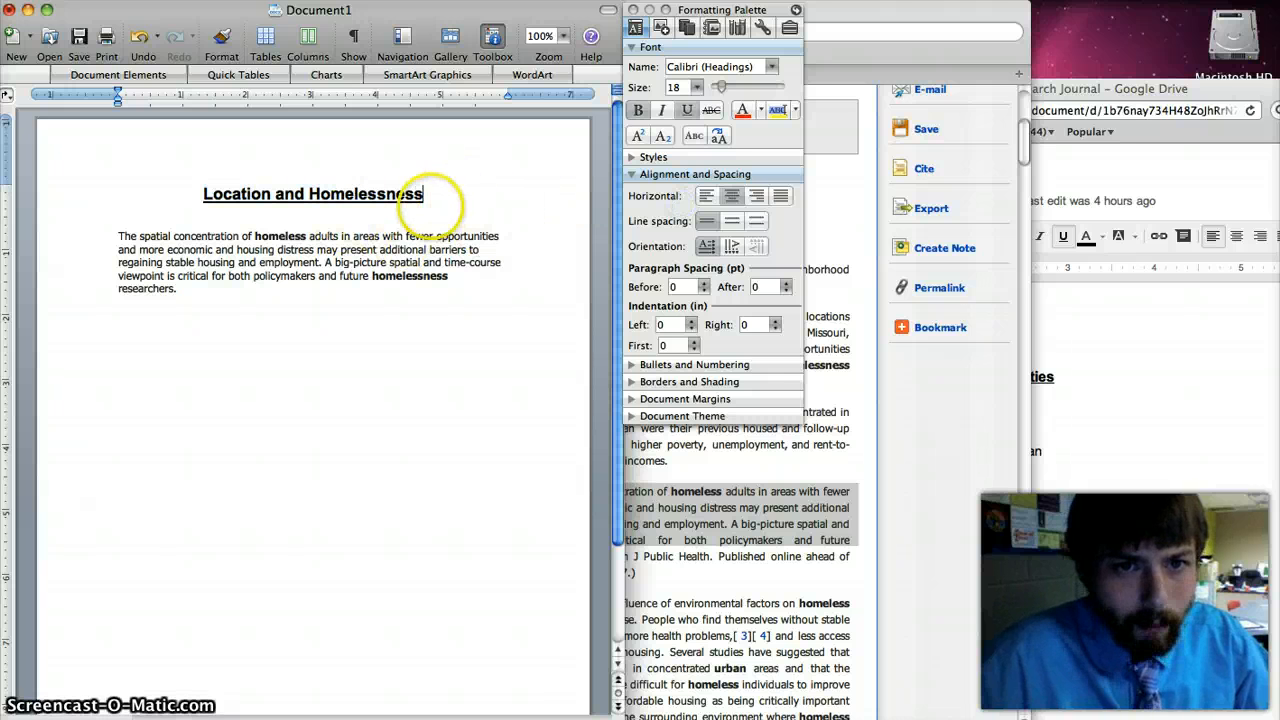
Add the line "_______ Policymakers must consider location of homeless individuals before they can solve the problem." between the heading and the passage, keeping space above the passage.
left_click(336, 210)
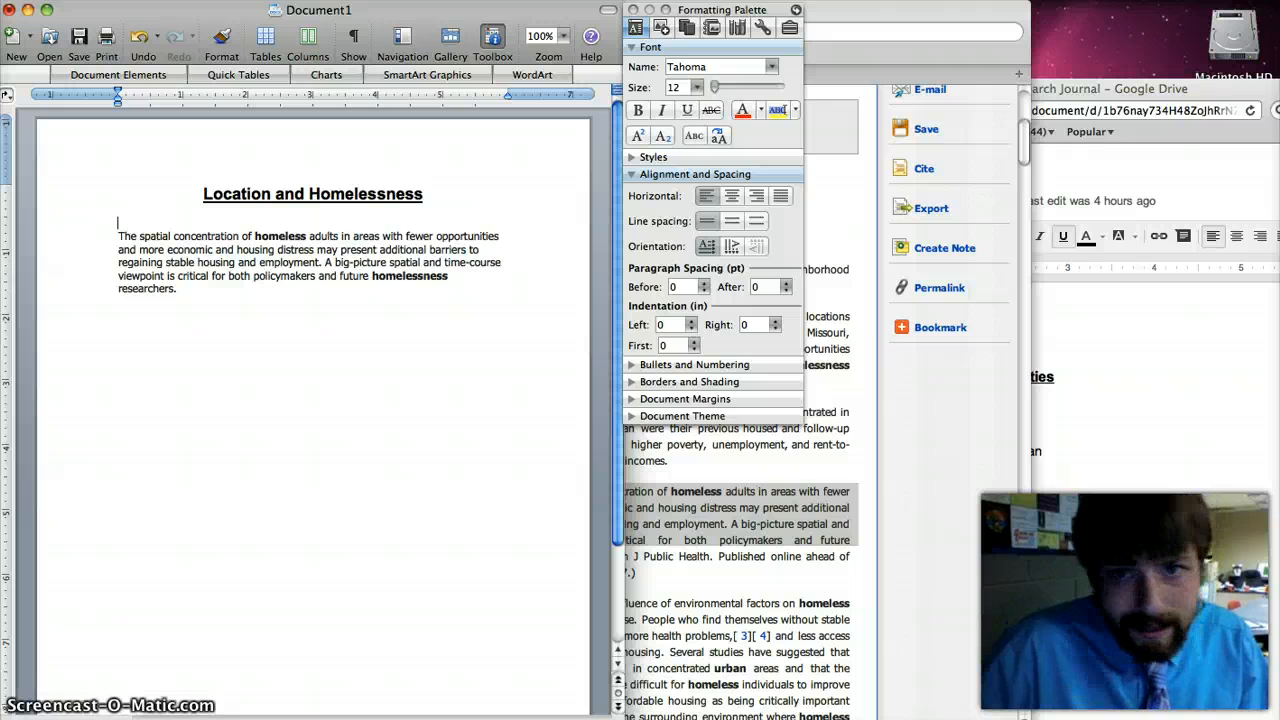
key("Return")
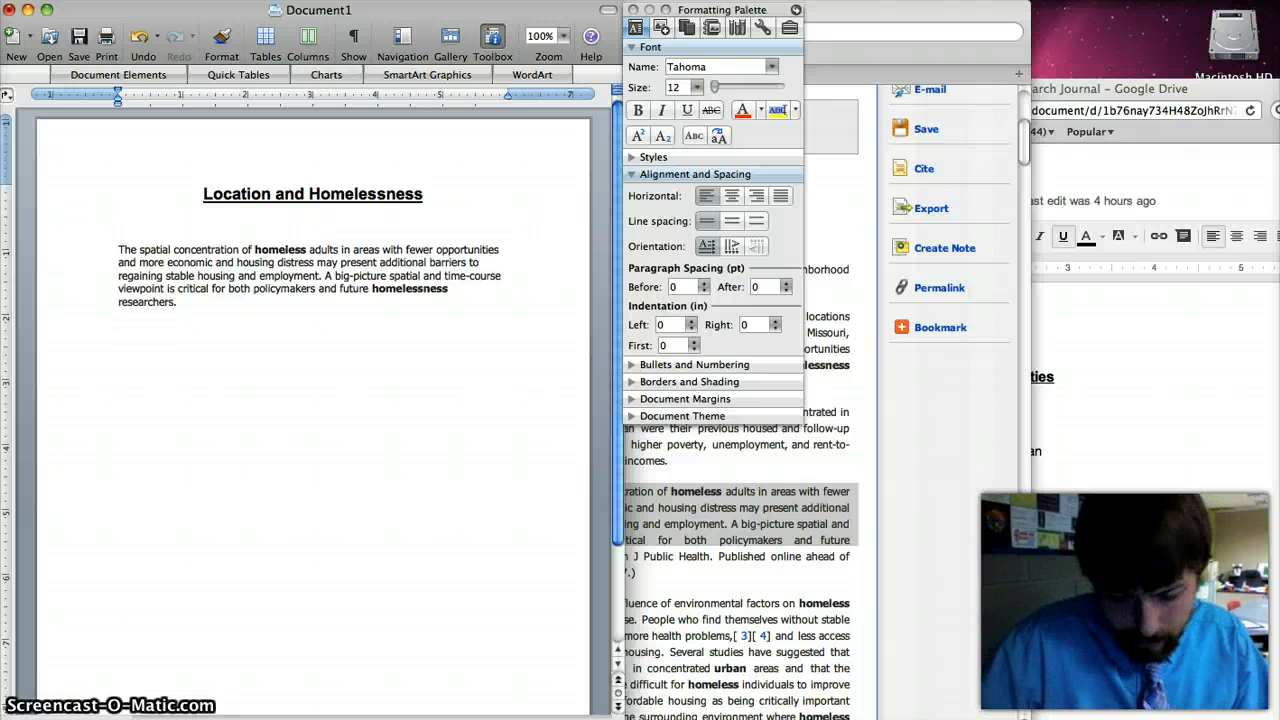
type("_______")
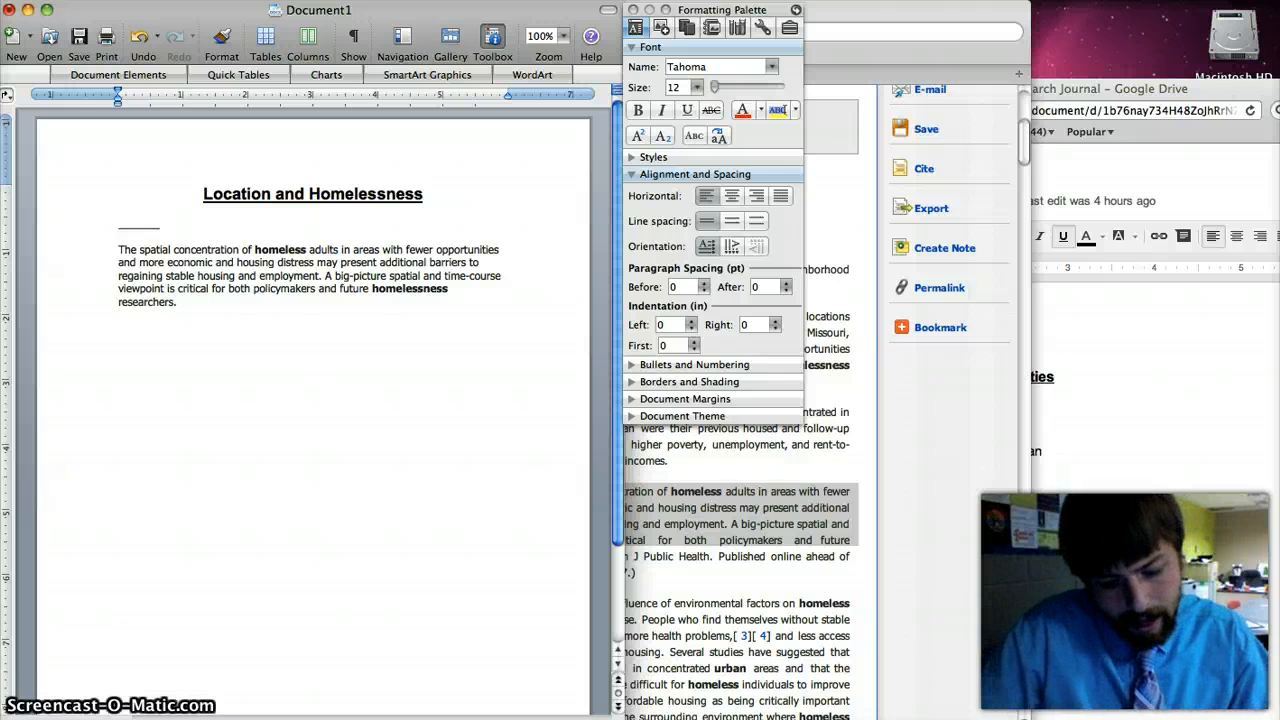
type("Po")
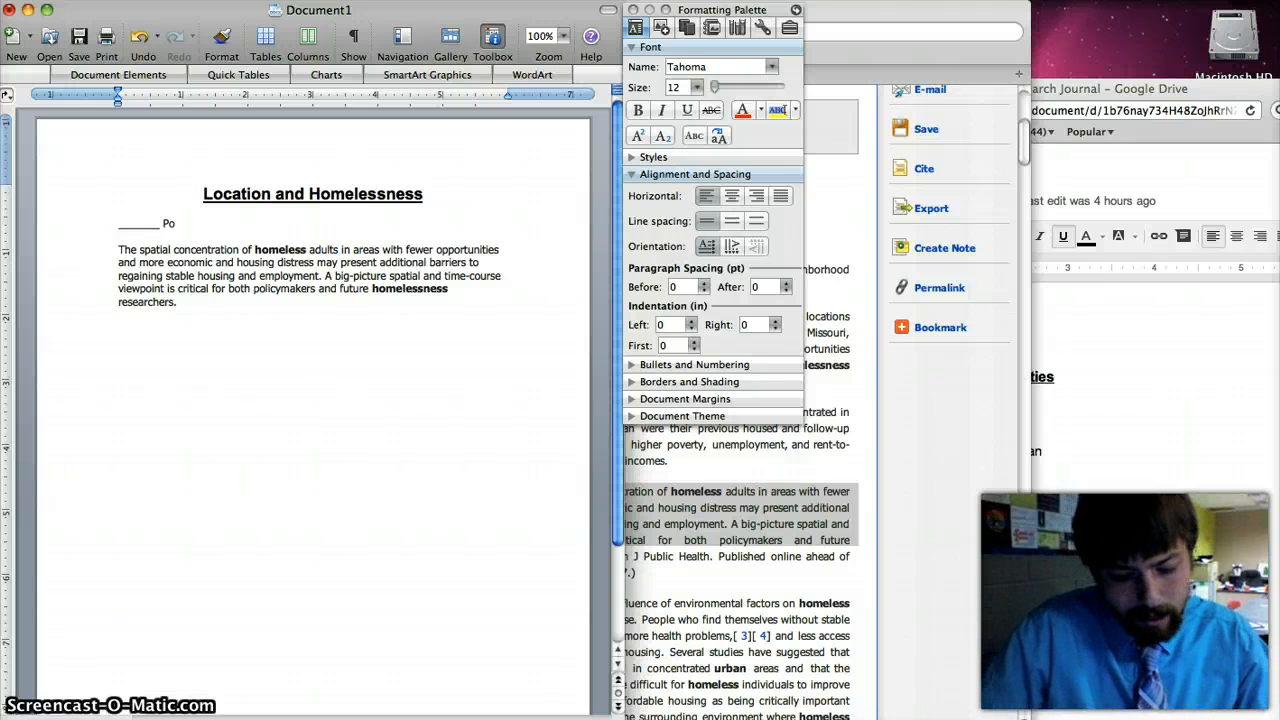
type("licymakers")
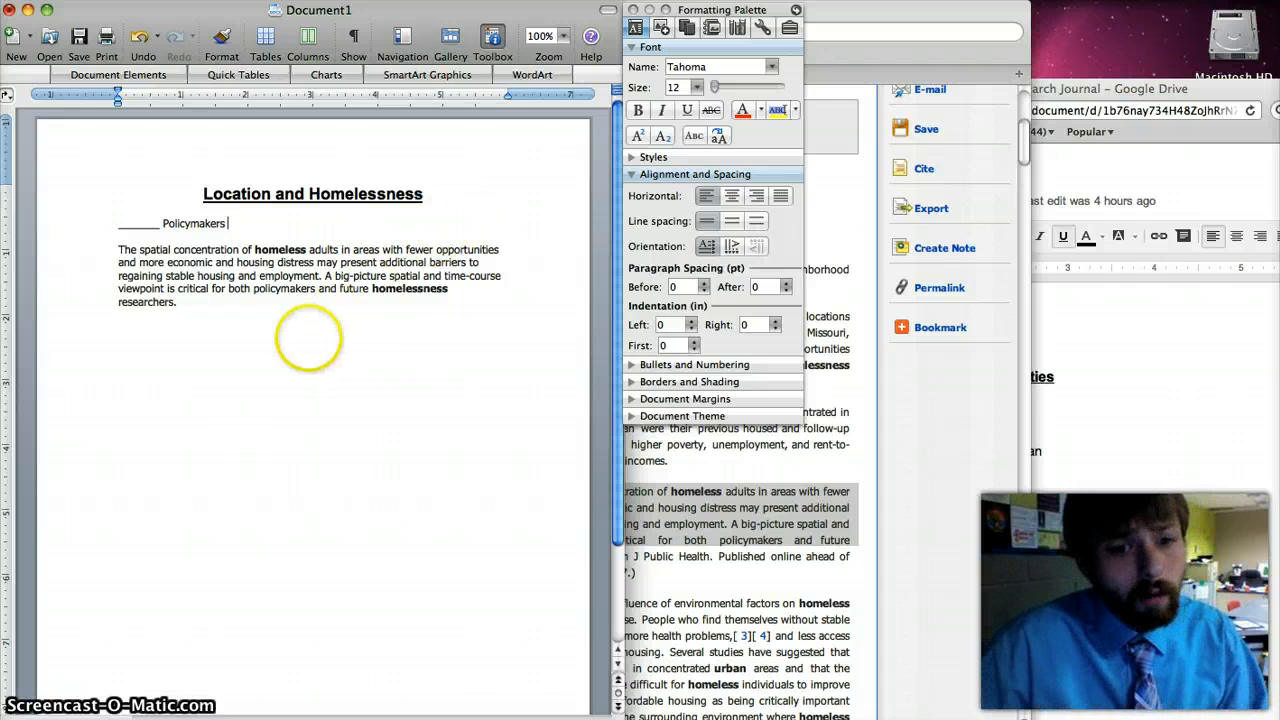
key("super+v")
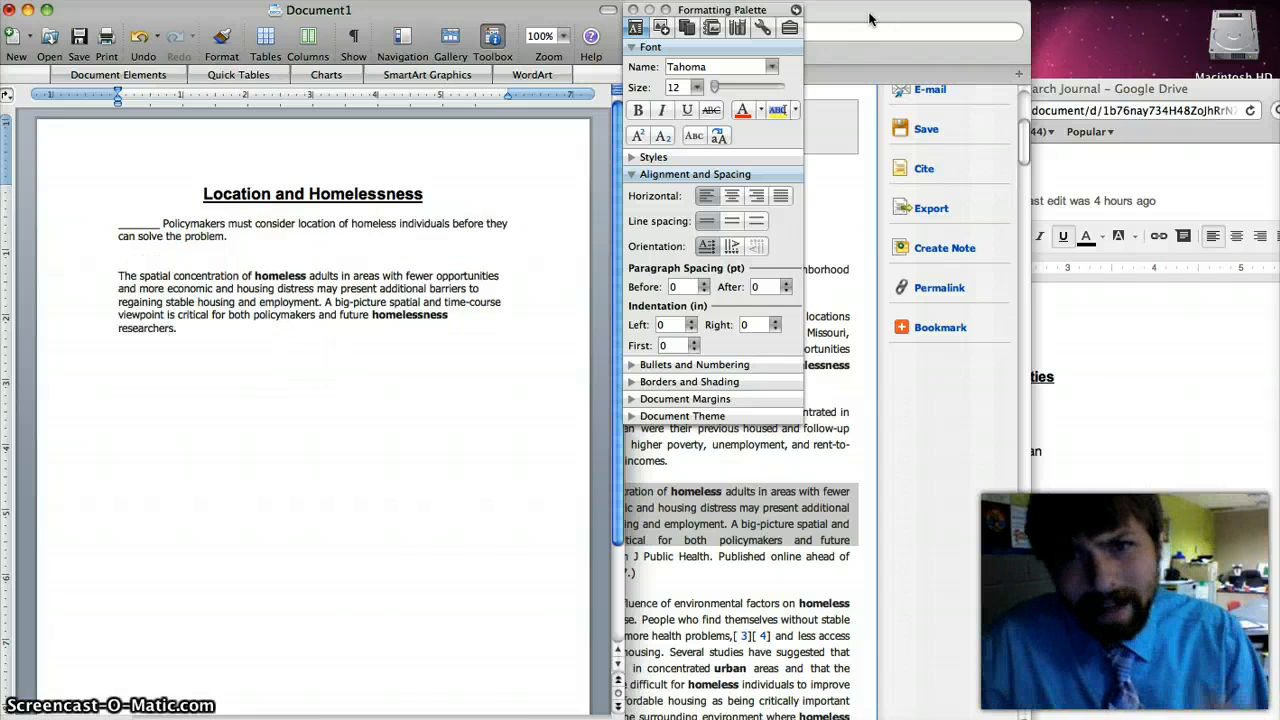
Copy the Title entry with authors and issue details from the EBSCOhost article and paste it into the Word document below the Policymakers sentence.
left_click(869, 19)
scroll(777, 178, "up", 2)
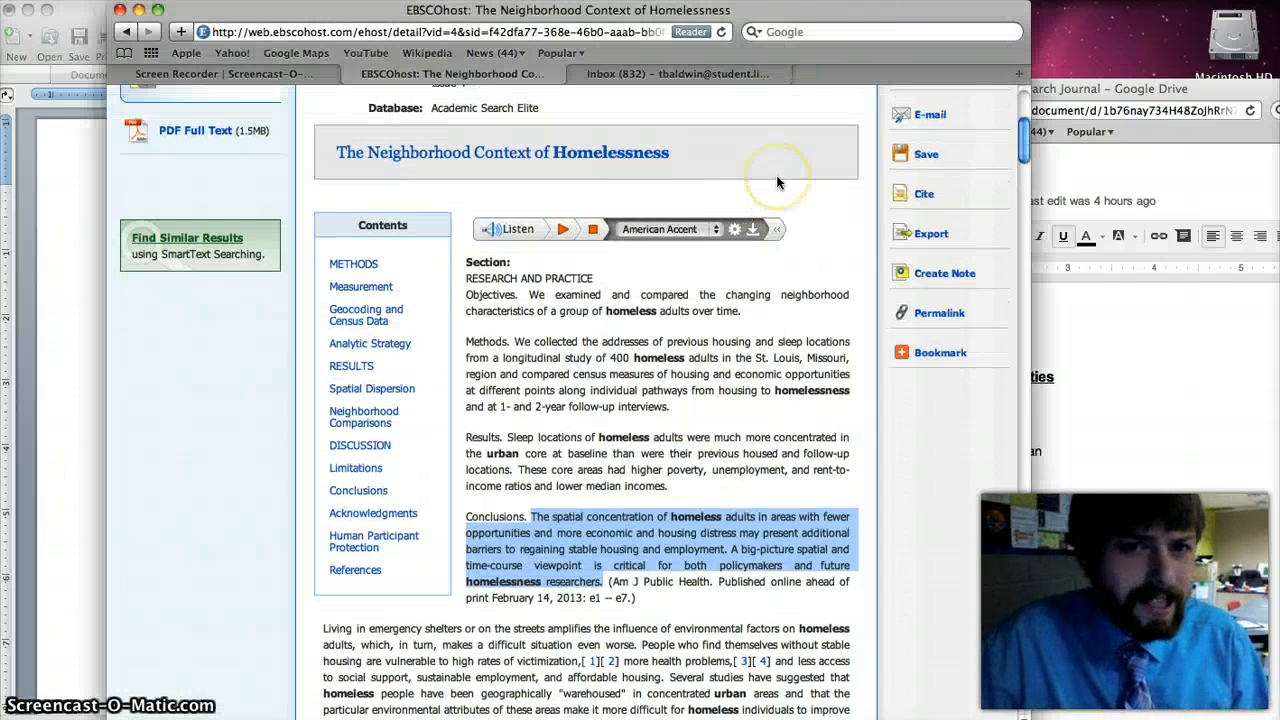
scroll(777, 182, "up", 4)
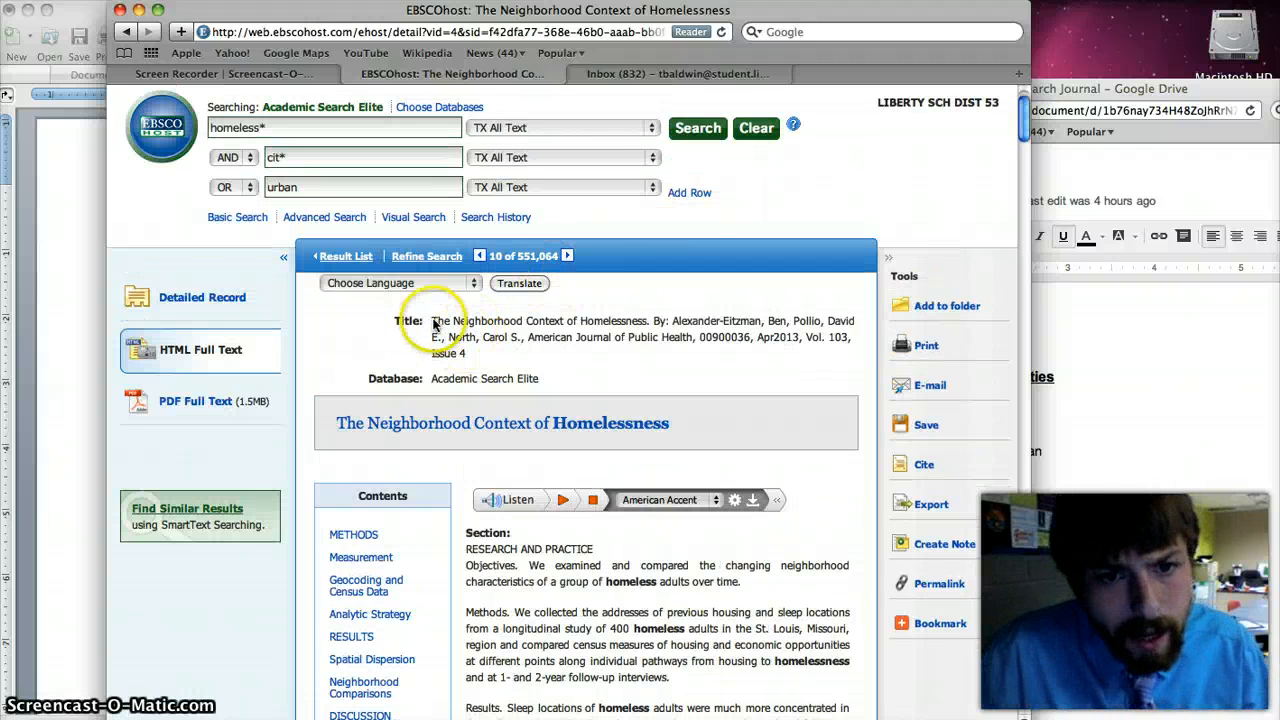
left_click_drag(430, 322, 491, 351)
key("super+c")
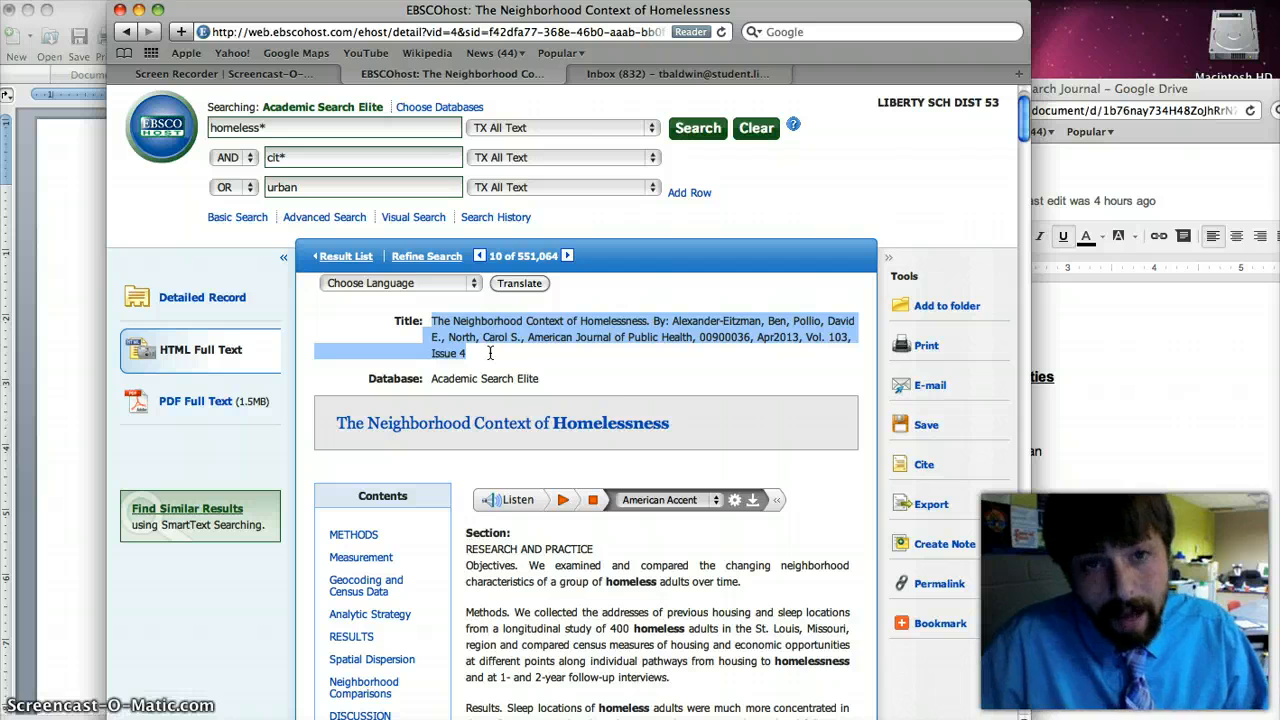
left_click(92, 22)
left_click(186, 250)
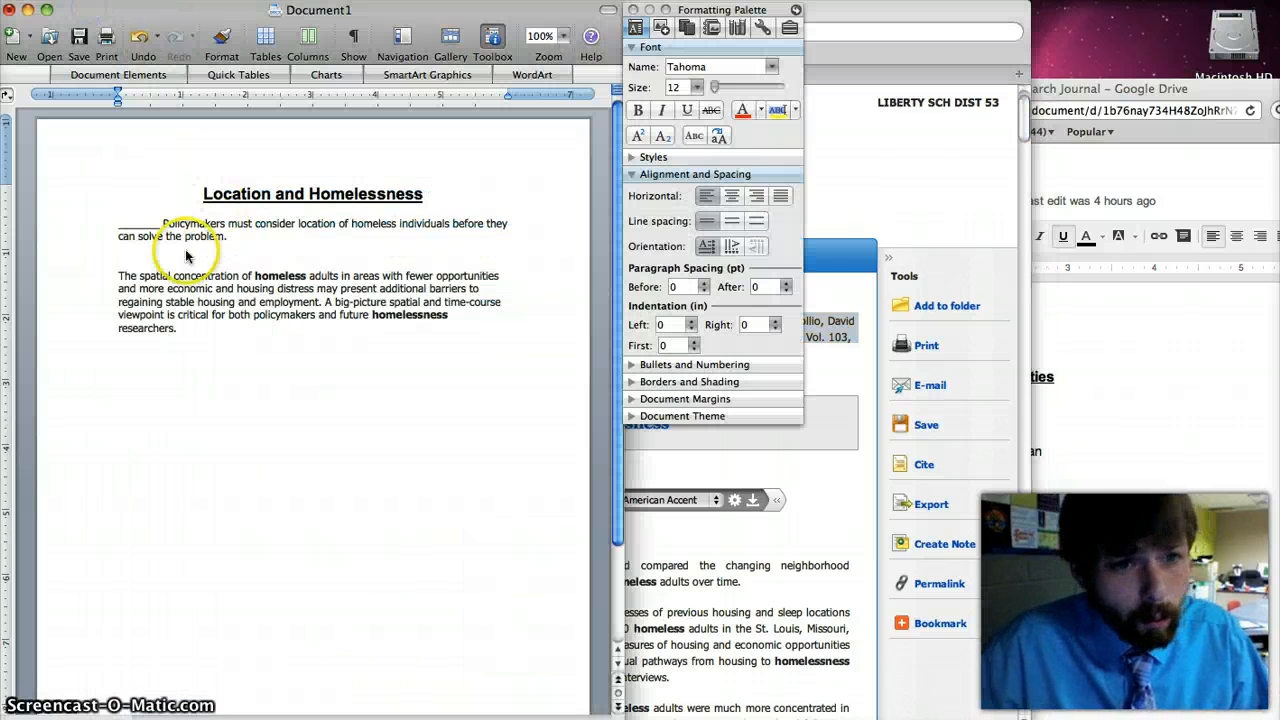
key("super+v")
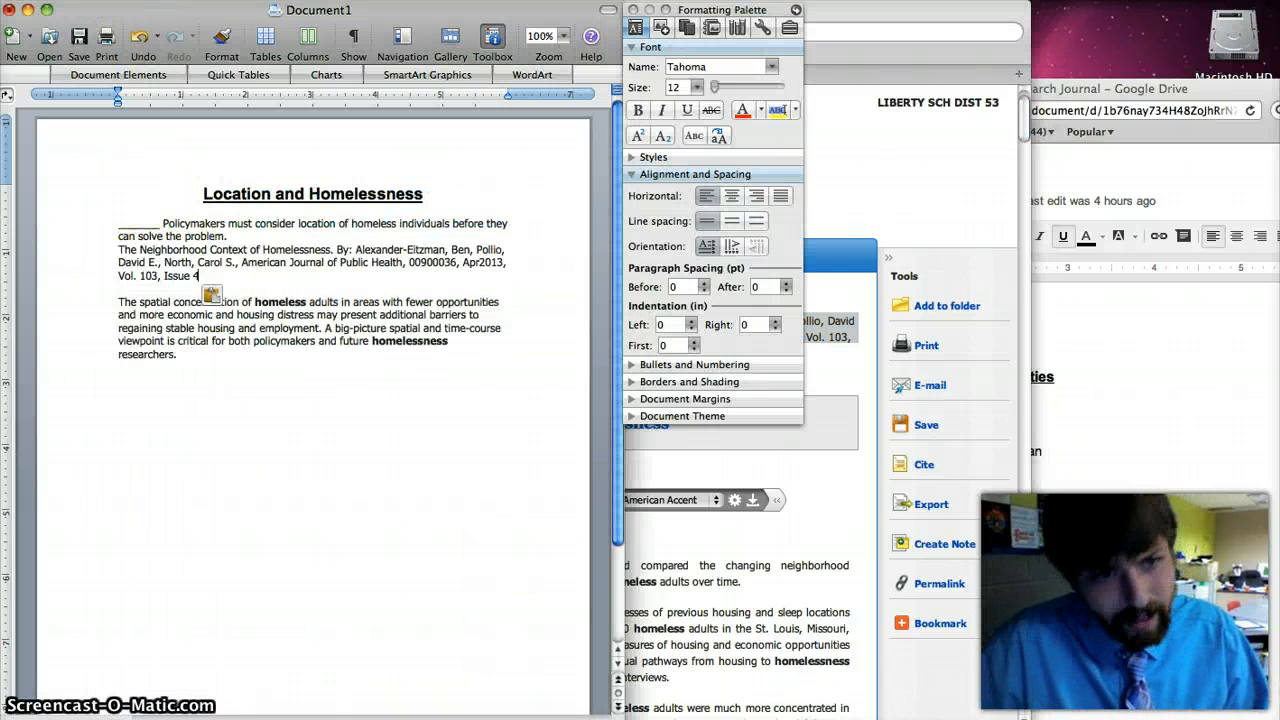
Insert two lines above the pasted source details and enter the lead author's last name in bold on the first.
left_click(118, 250)
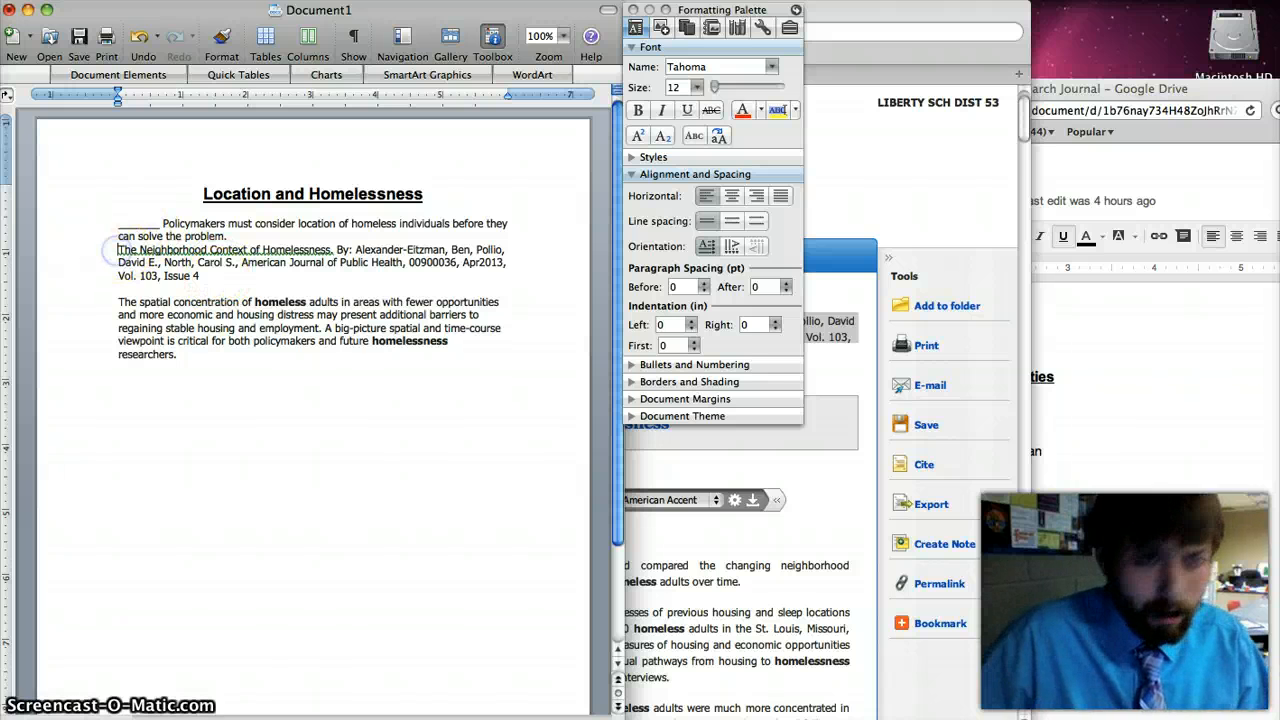
key("Return")
key("Return")
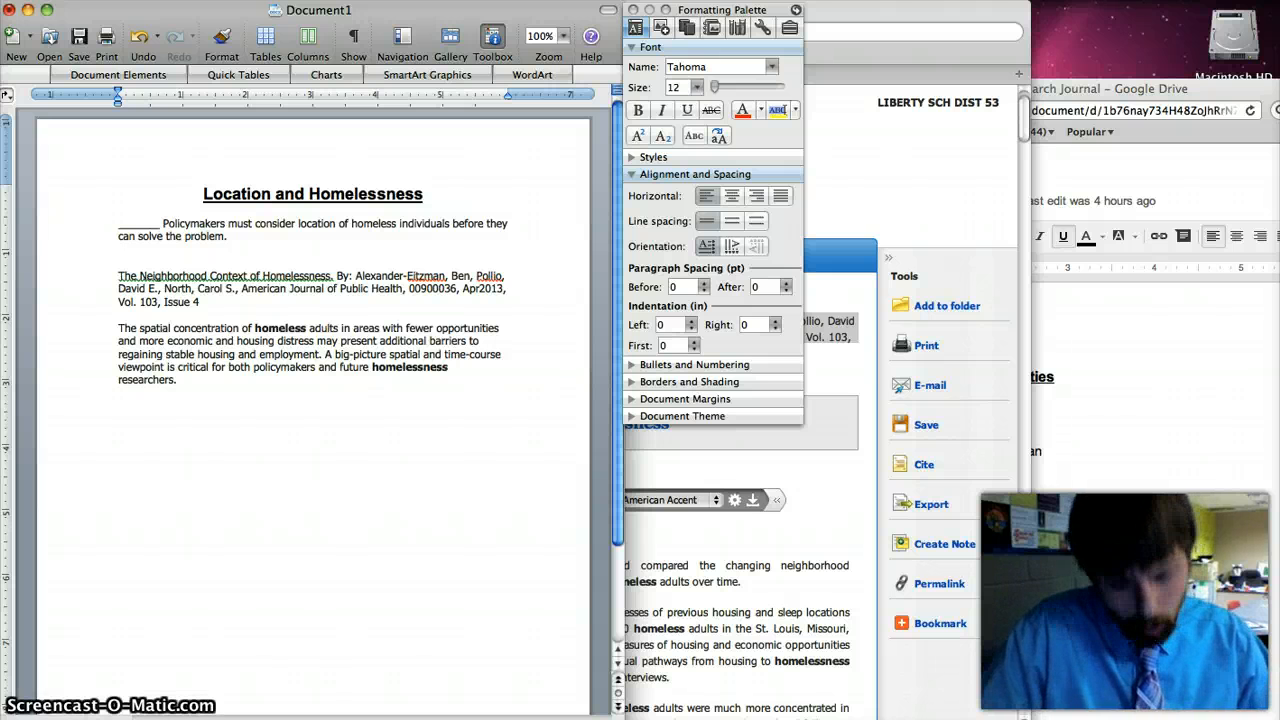
key("super+b")
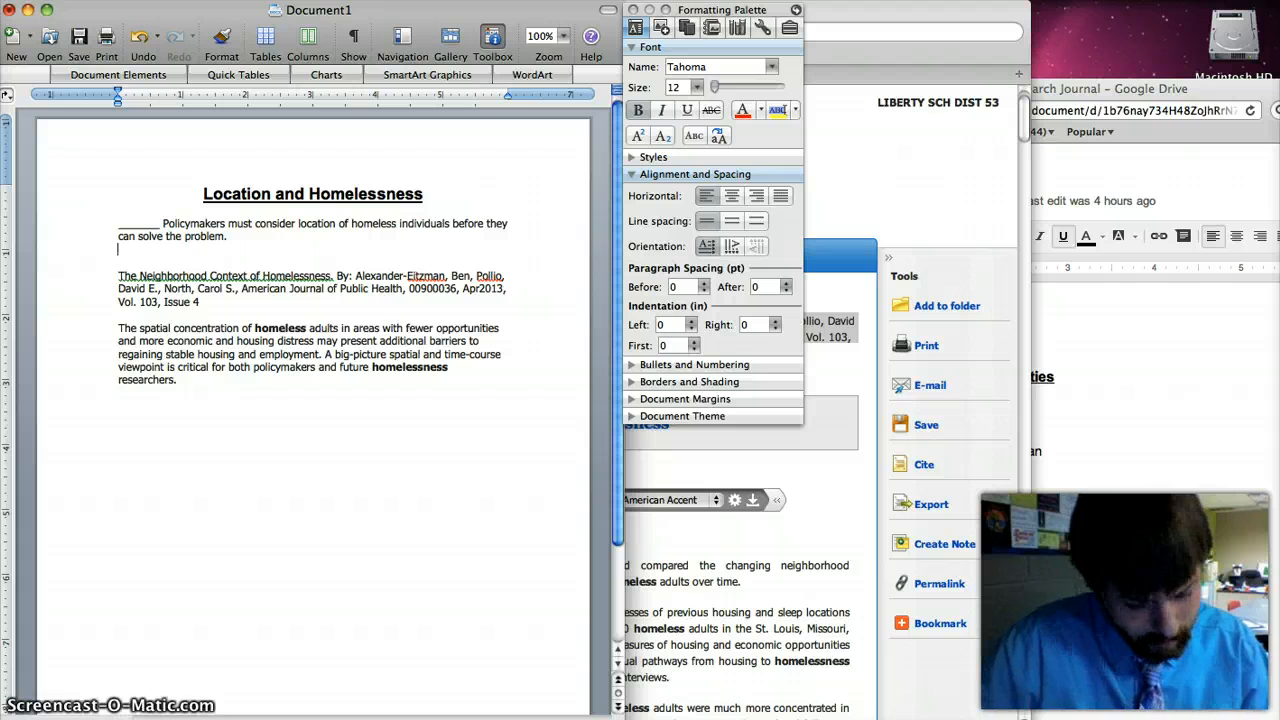
type("Alexander")
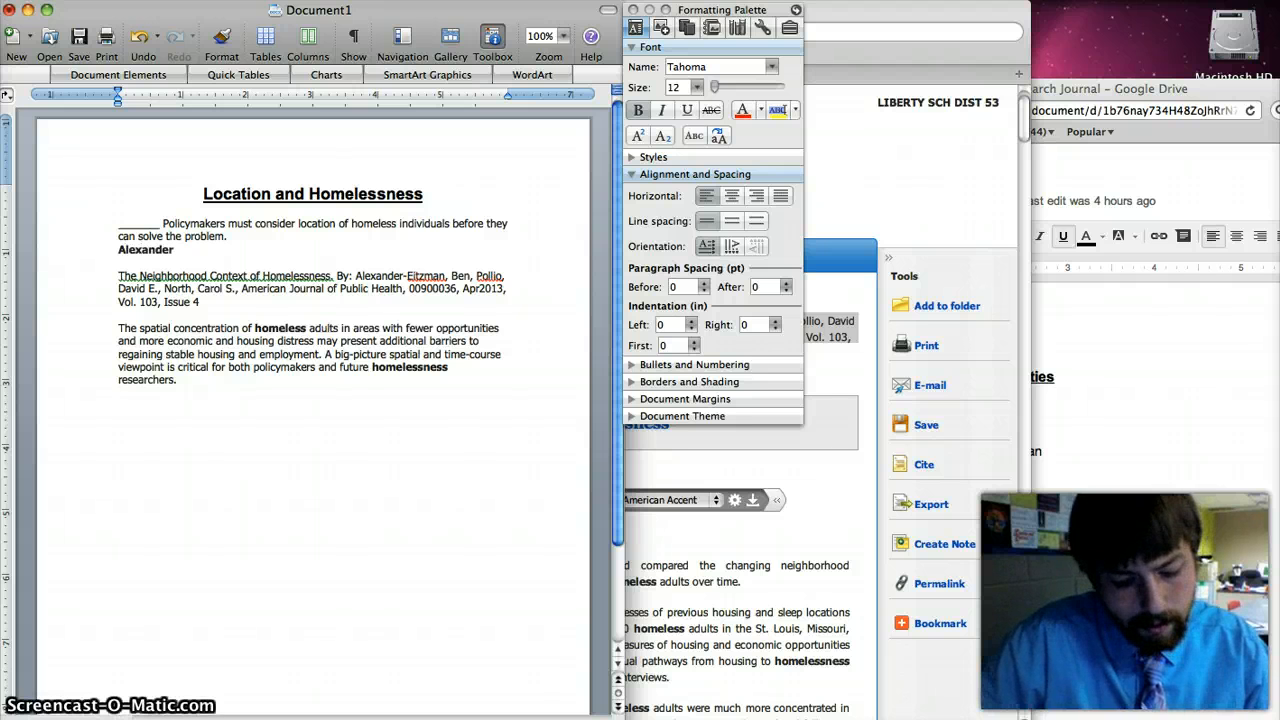
type("-Eit")
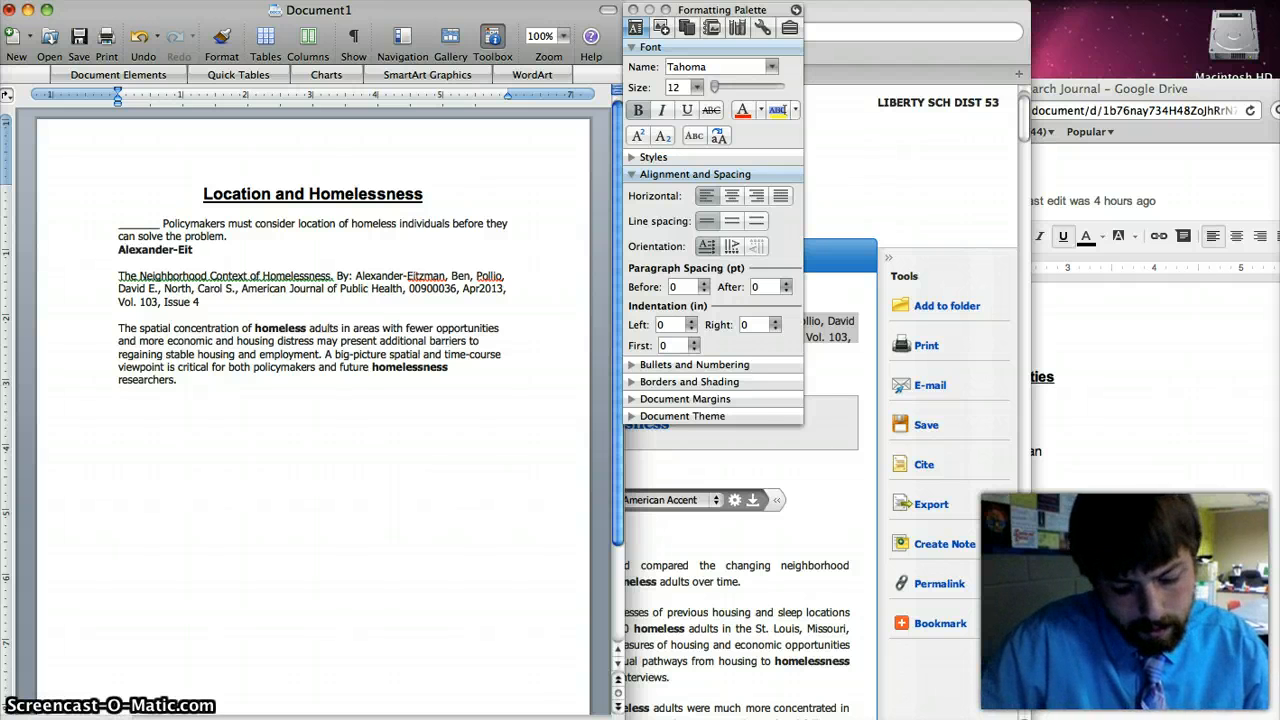
type("zman")
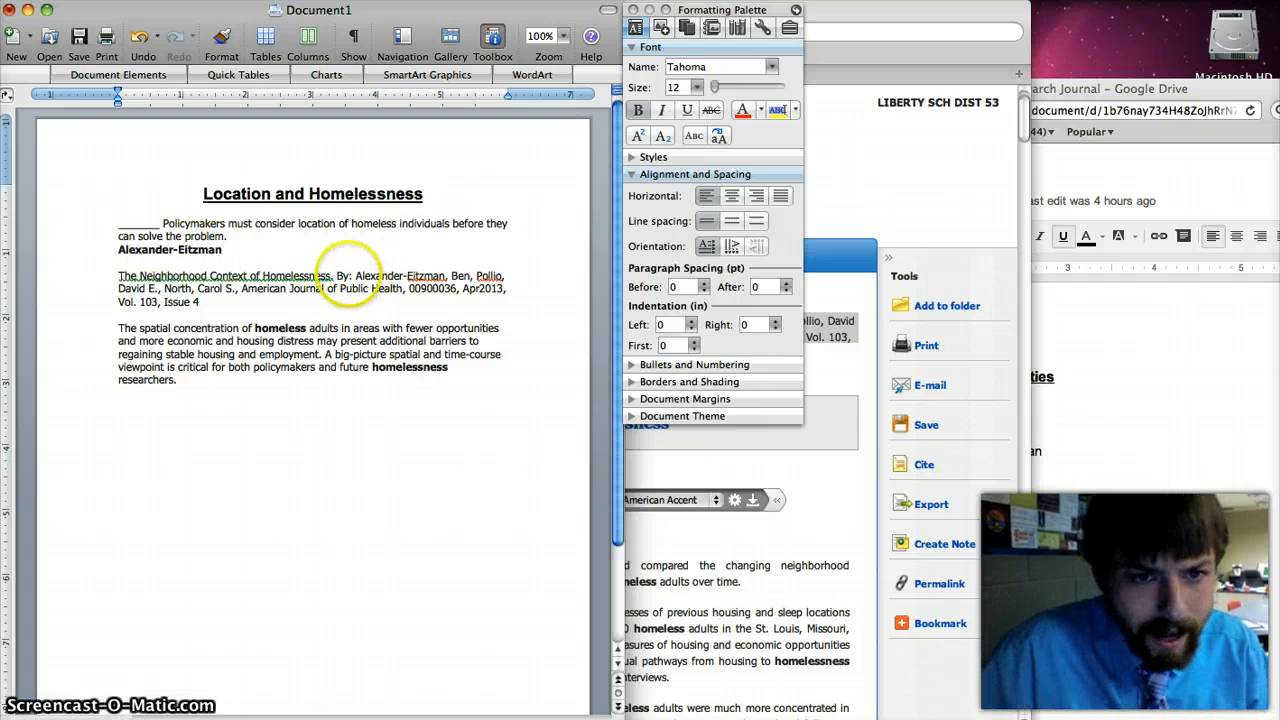
Complete the bold author line with a semicolon and the publication year 2013, taken from the pasted source details.
left_click_drag(356, 276, 445, 276)
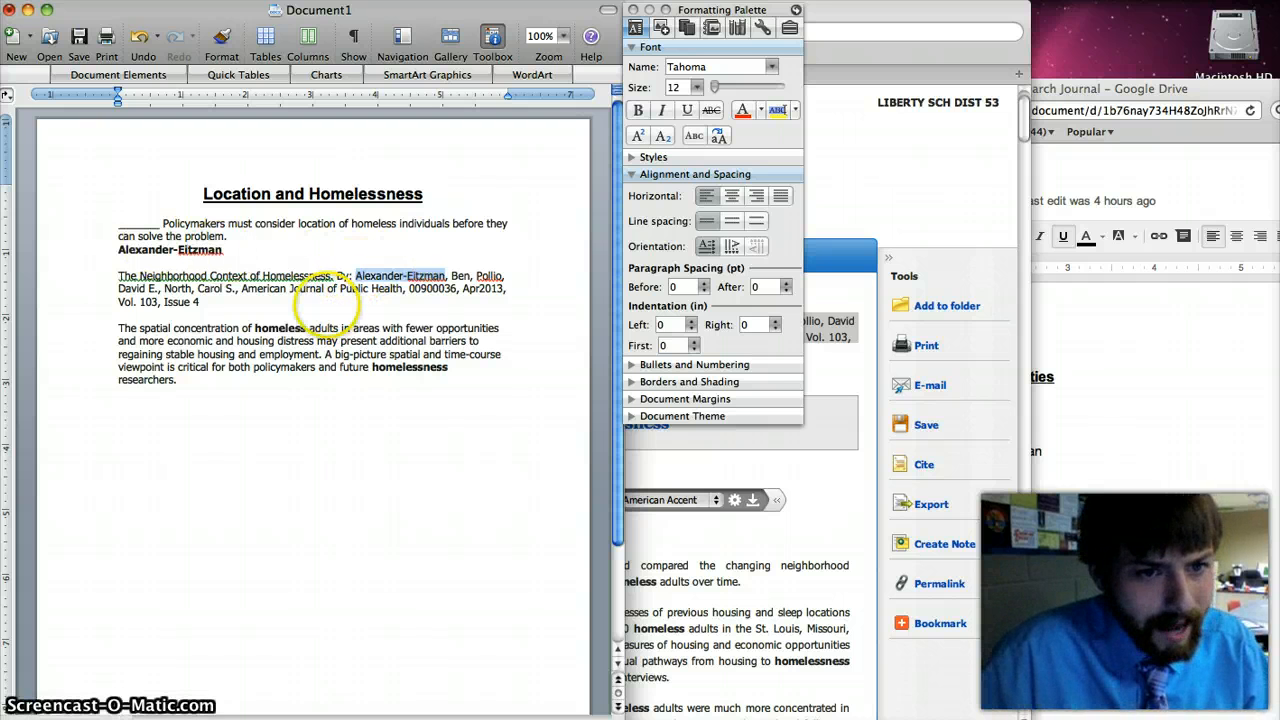
left_click(198, 302)
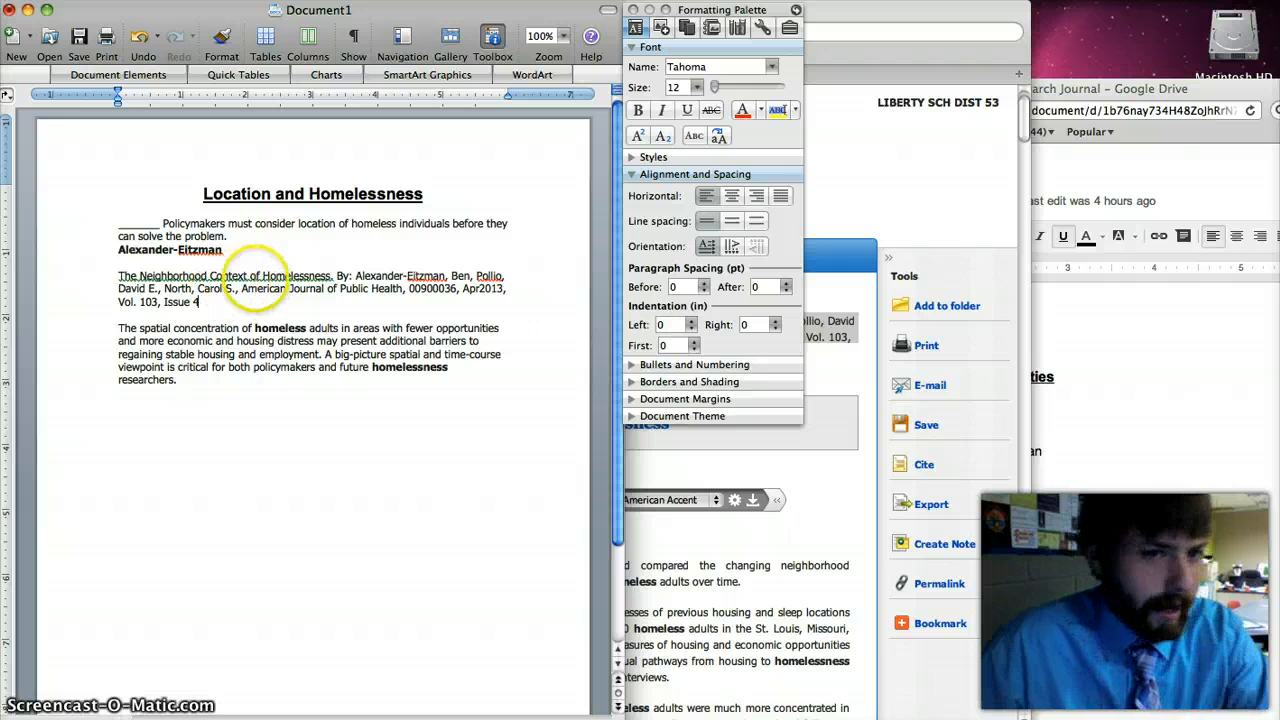
left_click(224, 250)
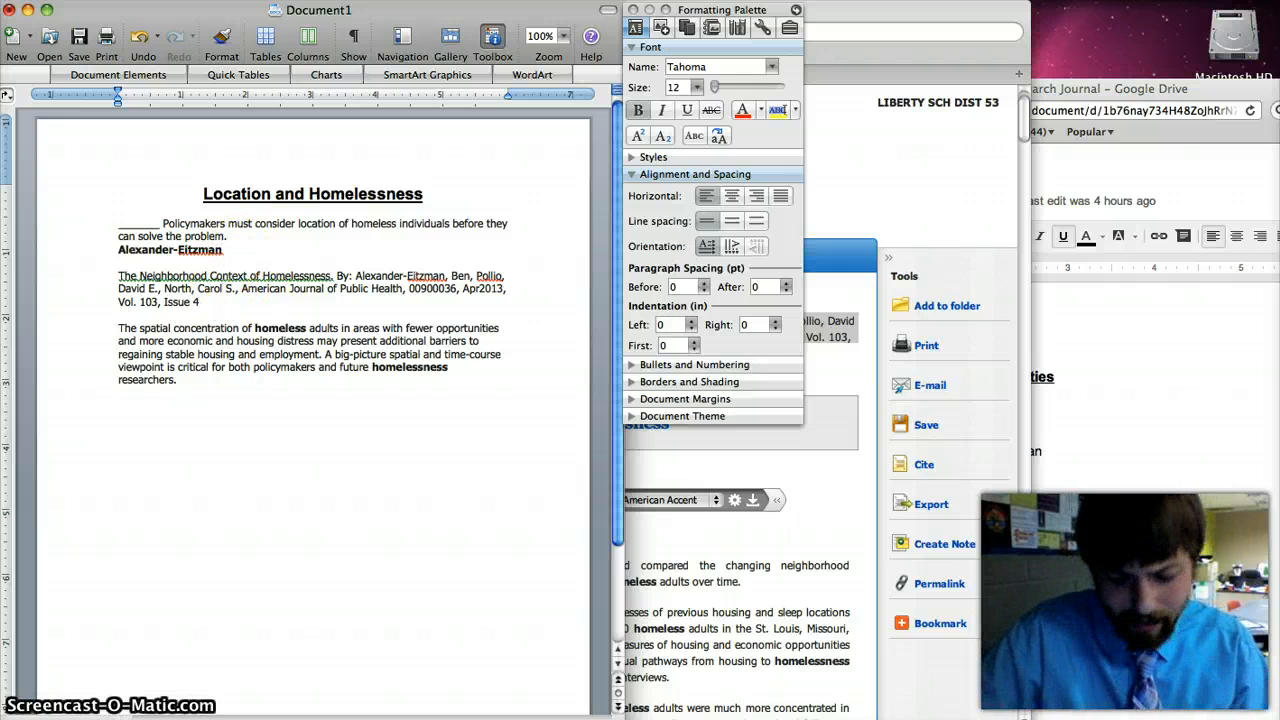
type(":")
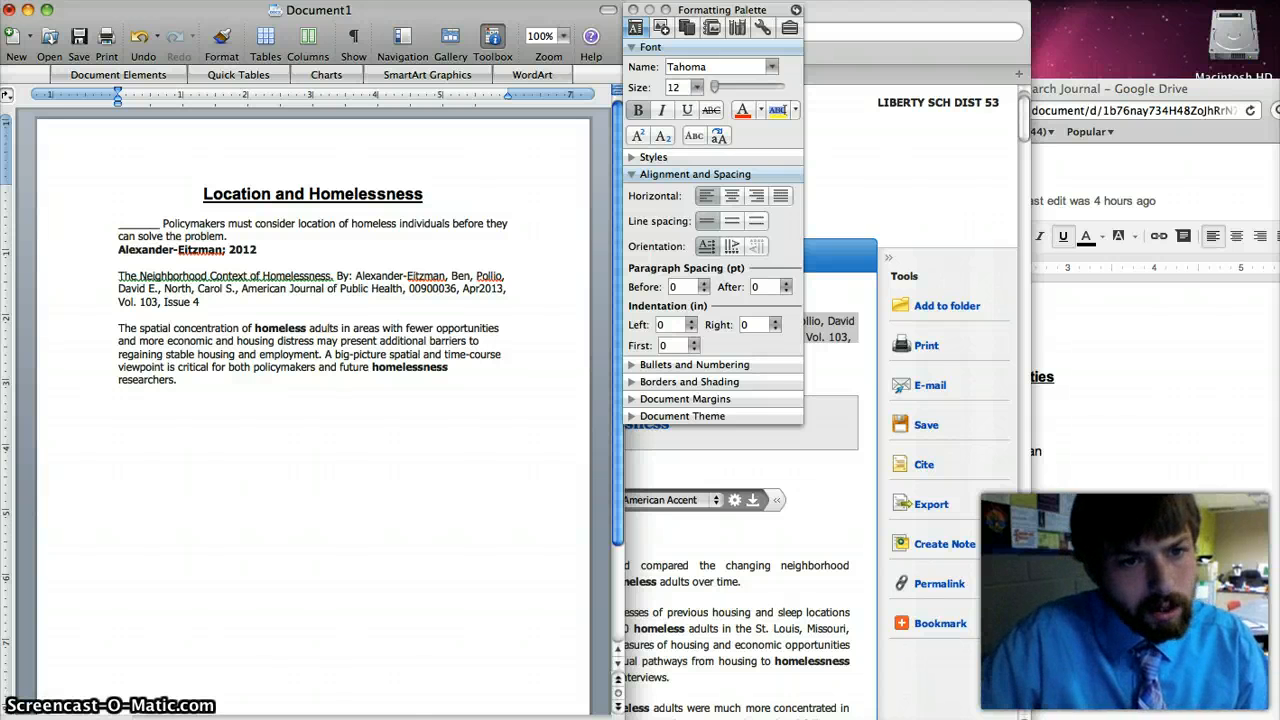
double_click(487, 288)
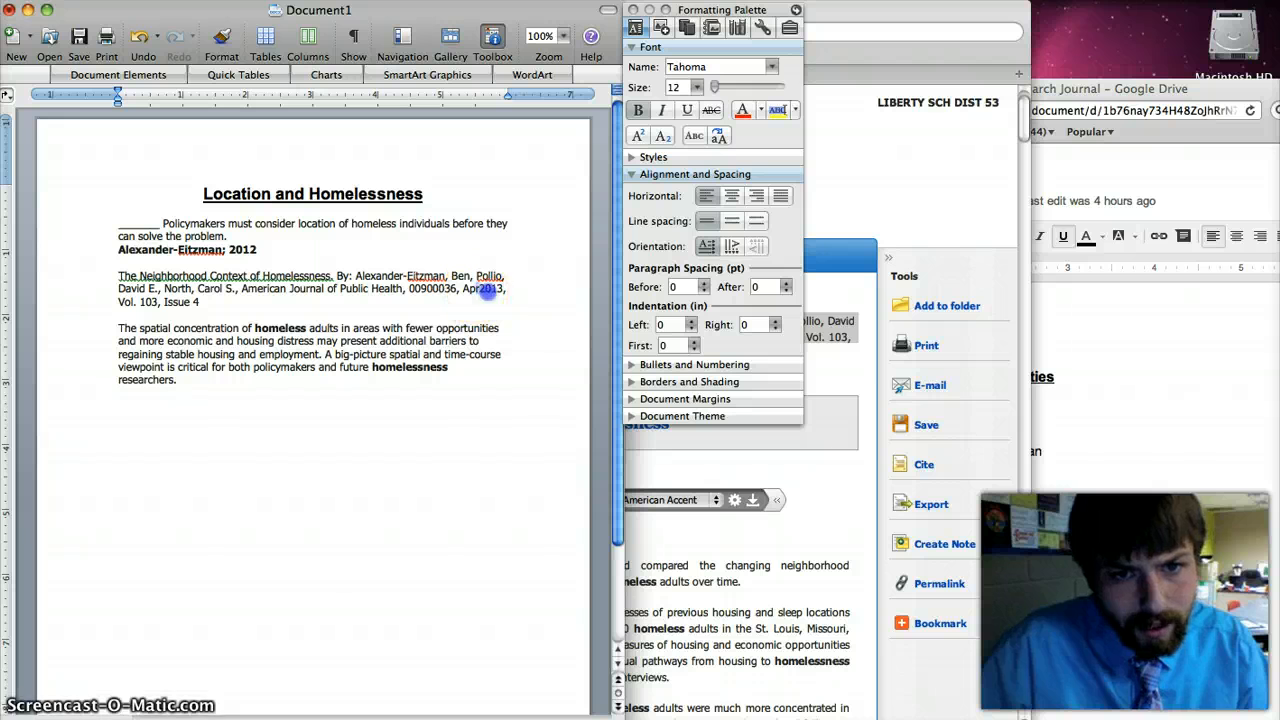
left_click(273, 248)
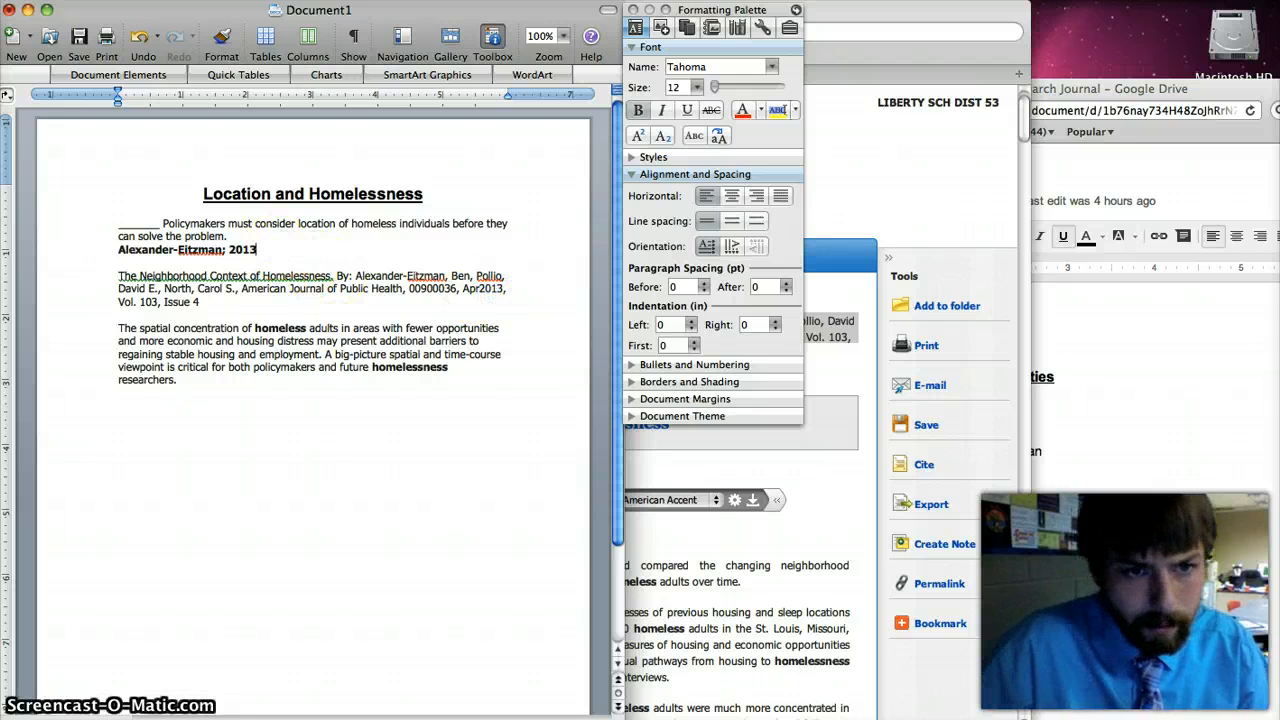
Start the citation below the author line with a bracket, the author's first name and the quoted title "The Neighborhood Context of Homelessness," correcting the misspelled "Neighborhood".
key("Down")
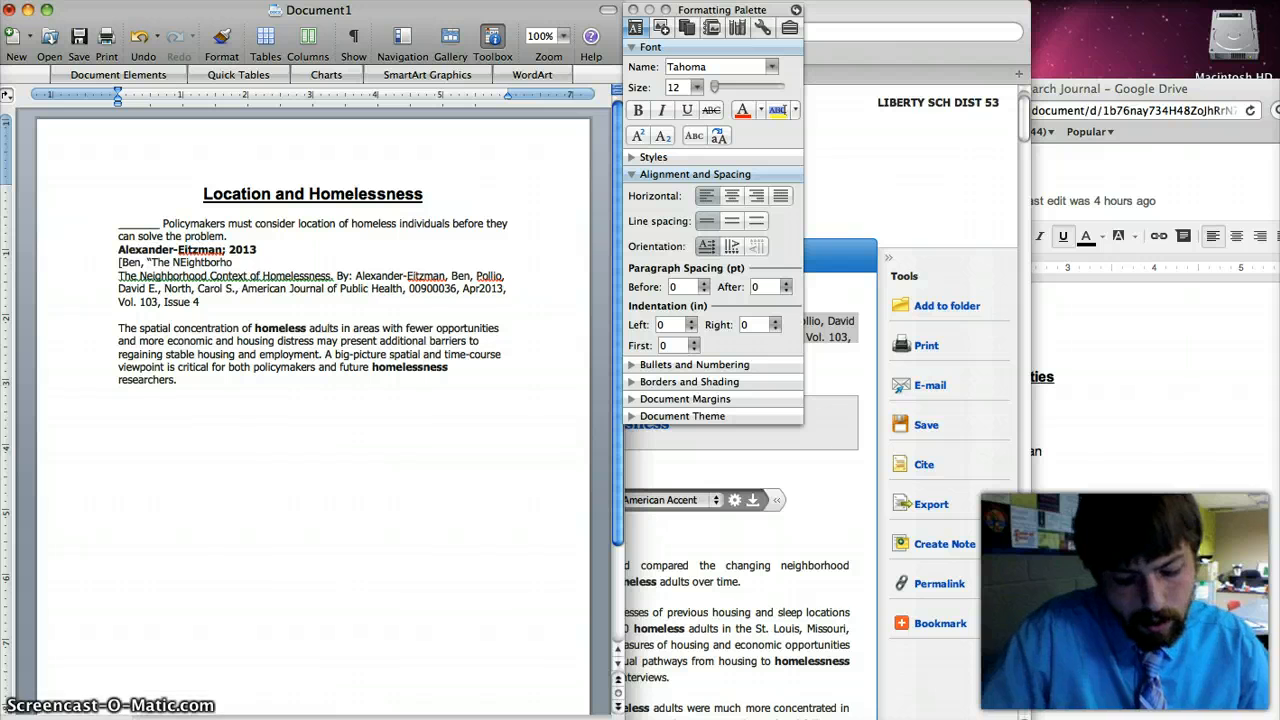
type("od Context of Homel")
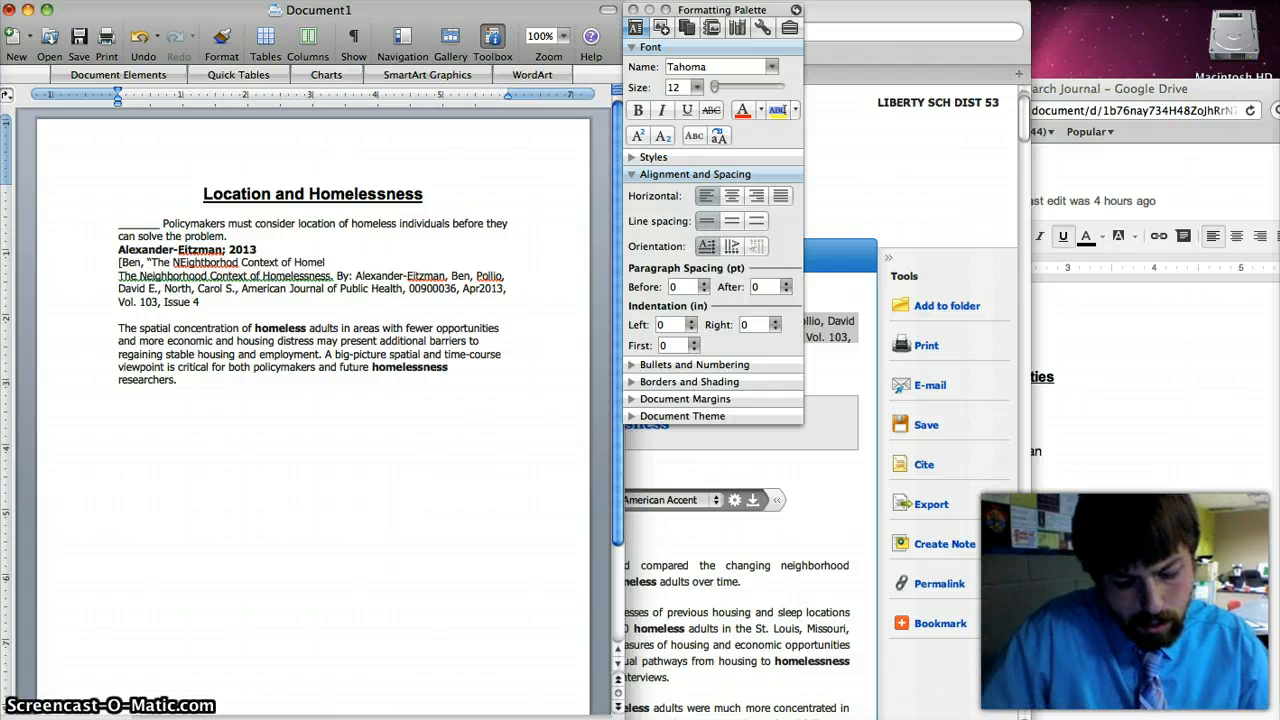
type("essness")
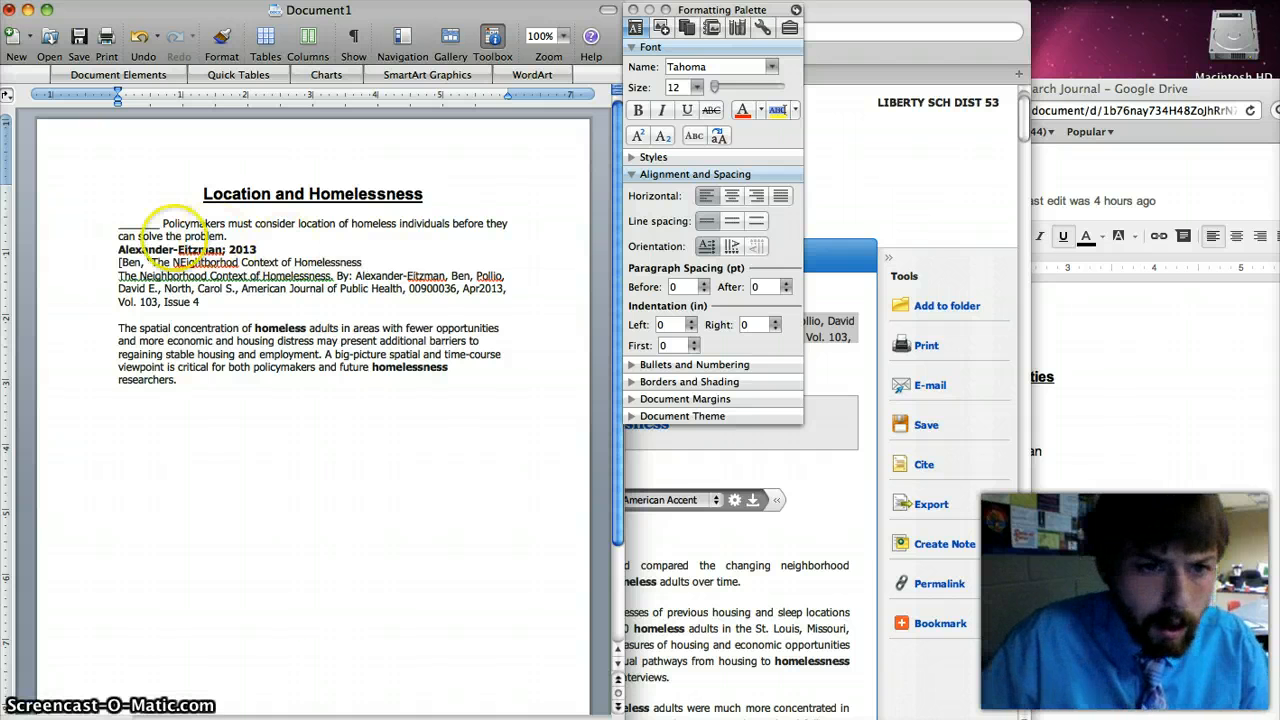
right_click(230, 263)
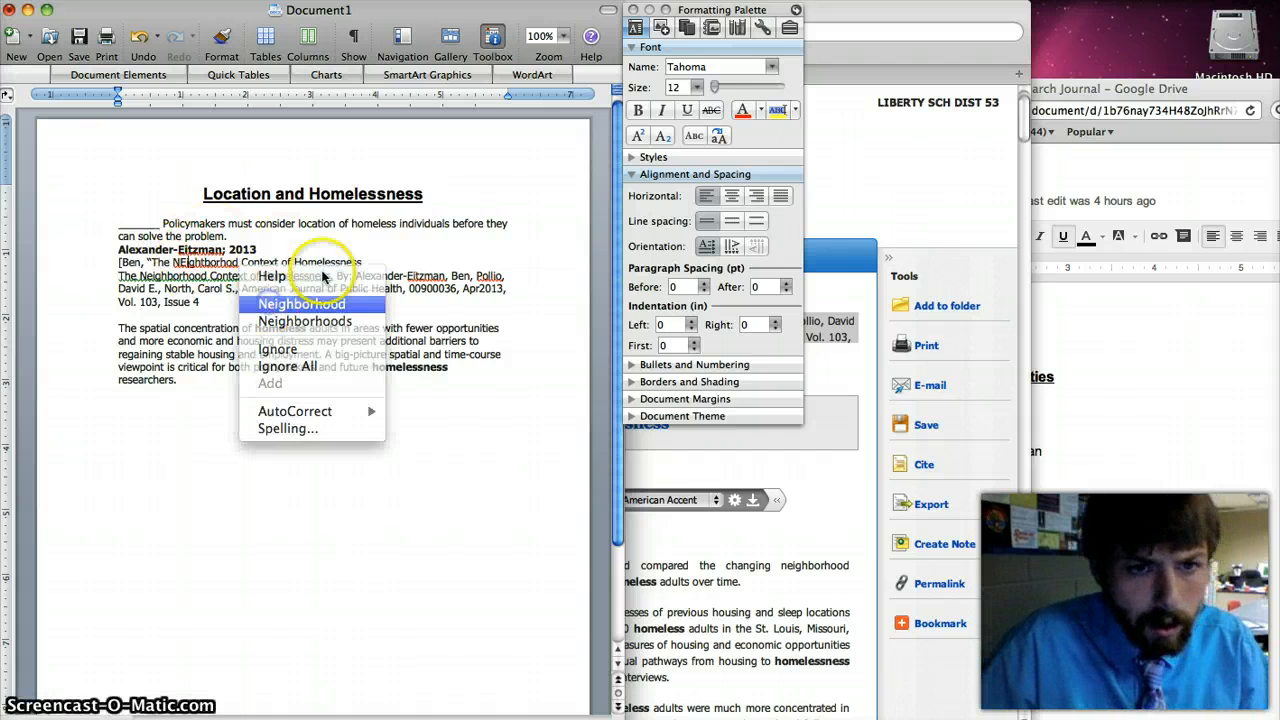
left_click(290, 287)
type(",\"")
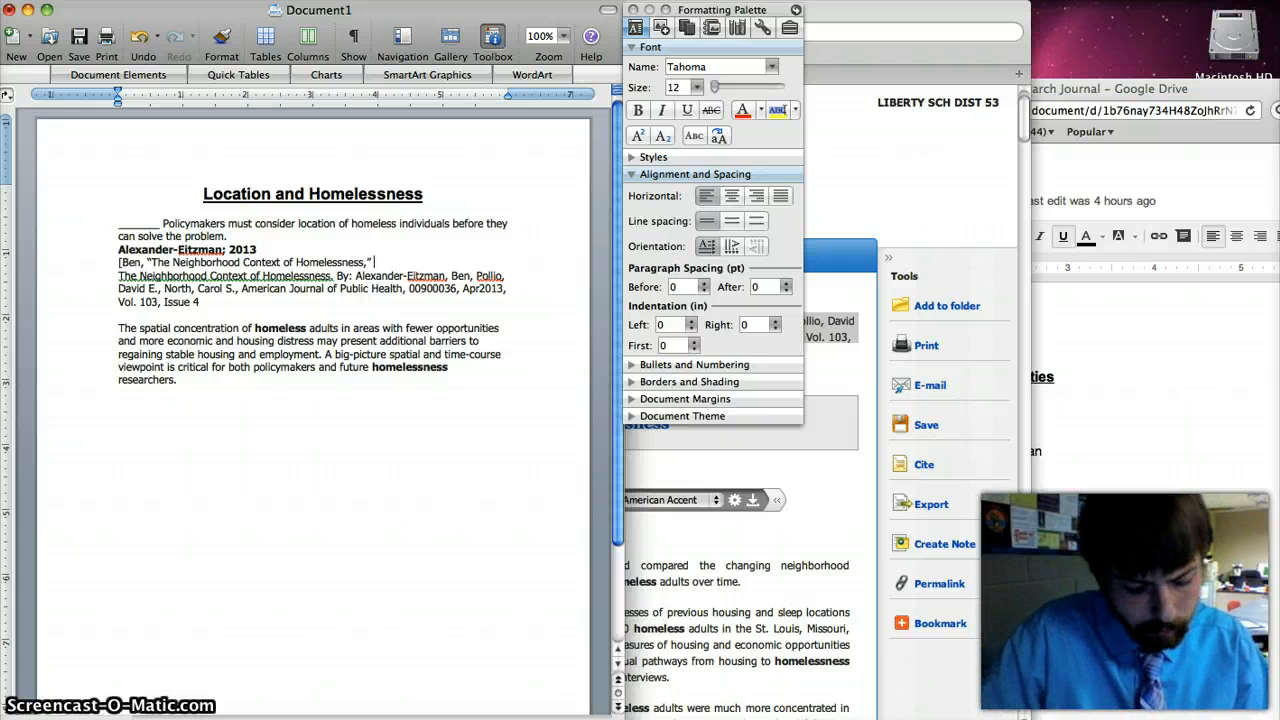
Complete the bracketed citation with the journal name American Journal of Public Health in italics, followed by "; April 2013]" in regular text.
key("super+i")
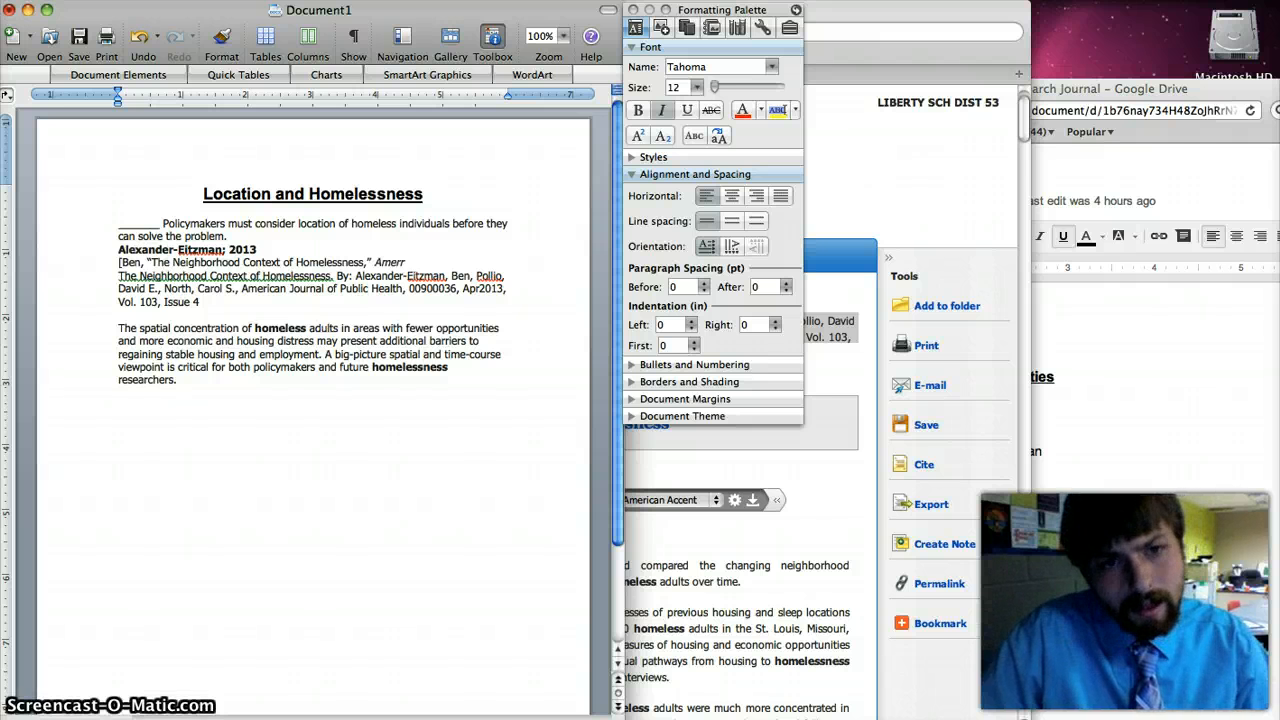
type("urnm")
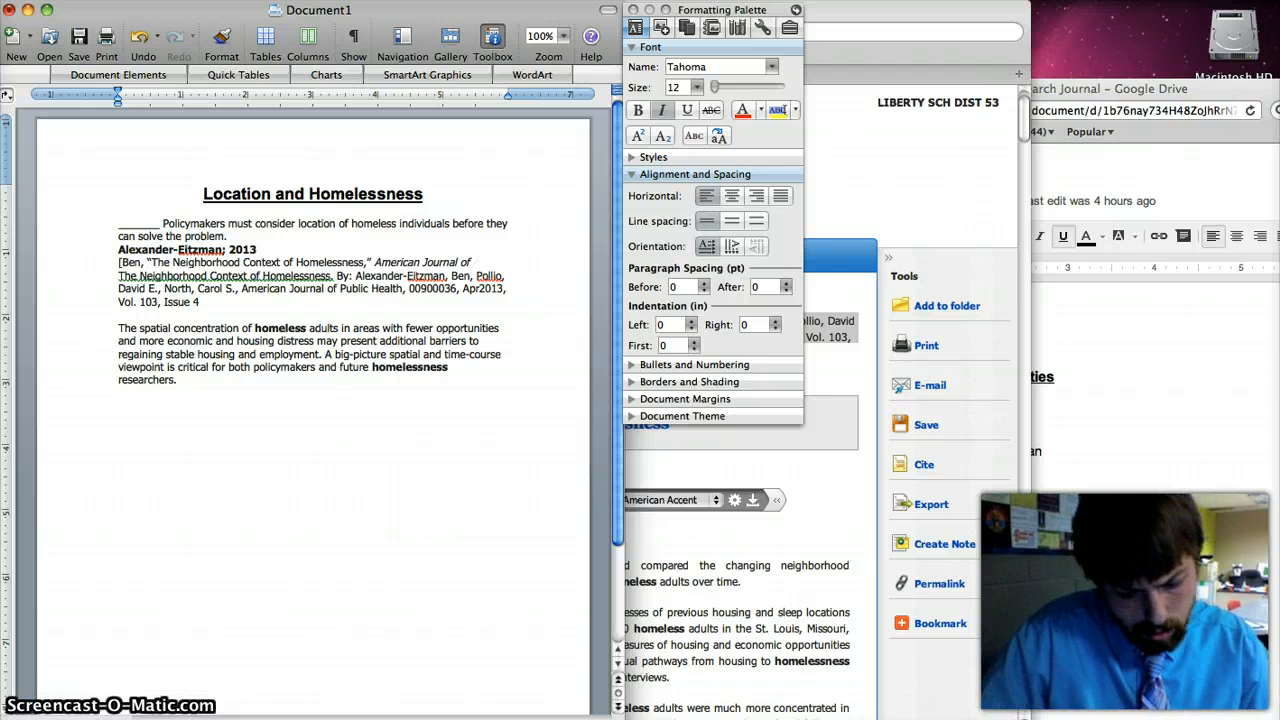
type("blic He")
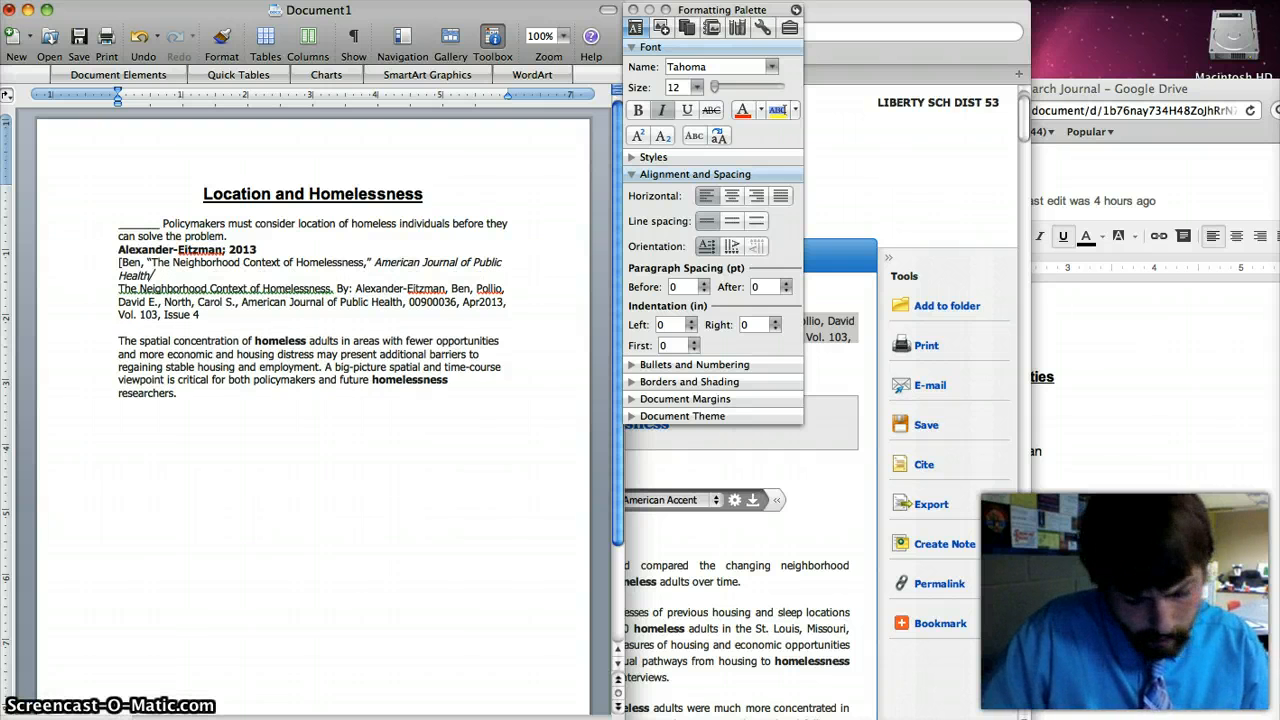
type("alth")
key("super+i")
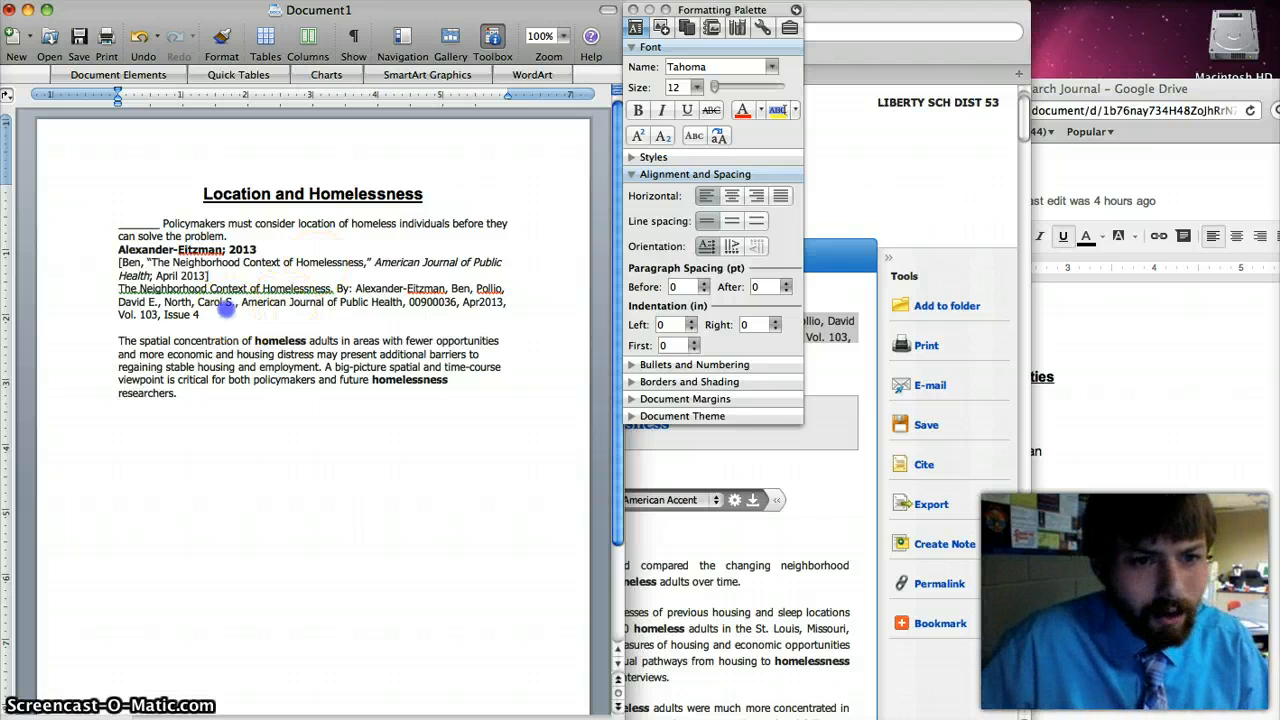
Delete the pasted source details below the bracketed citation and insert a blank line above the bold author line.
left_click_drag(201, 315, 116, 288)
key("BackSpace")
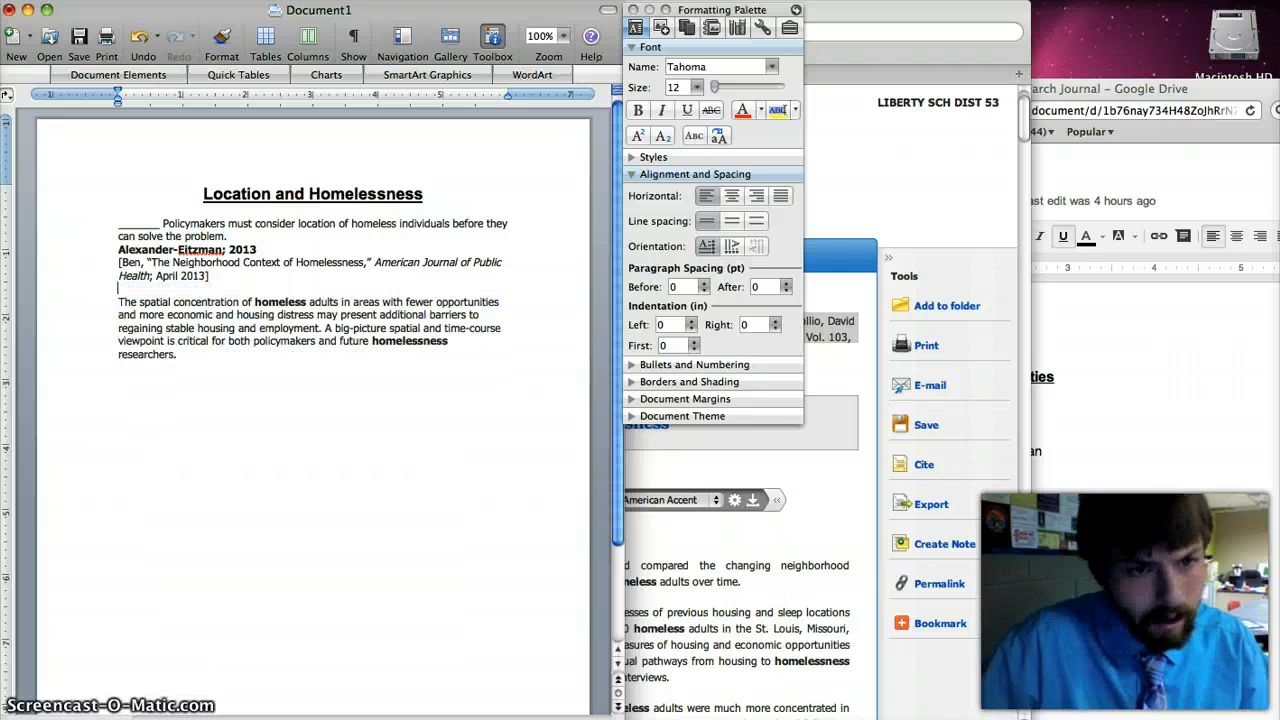
left_click(273, 271)
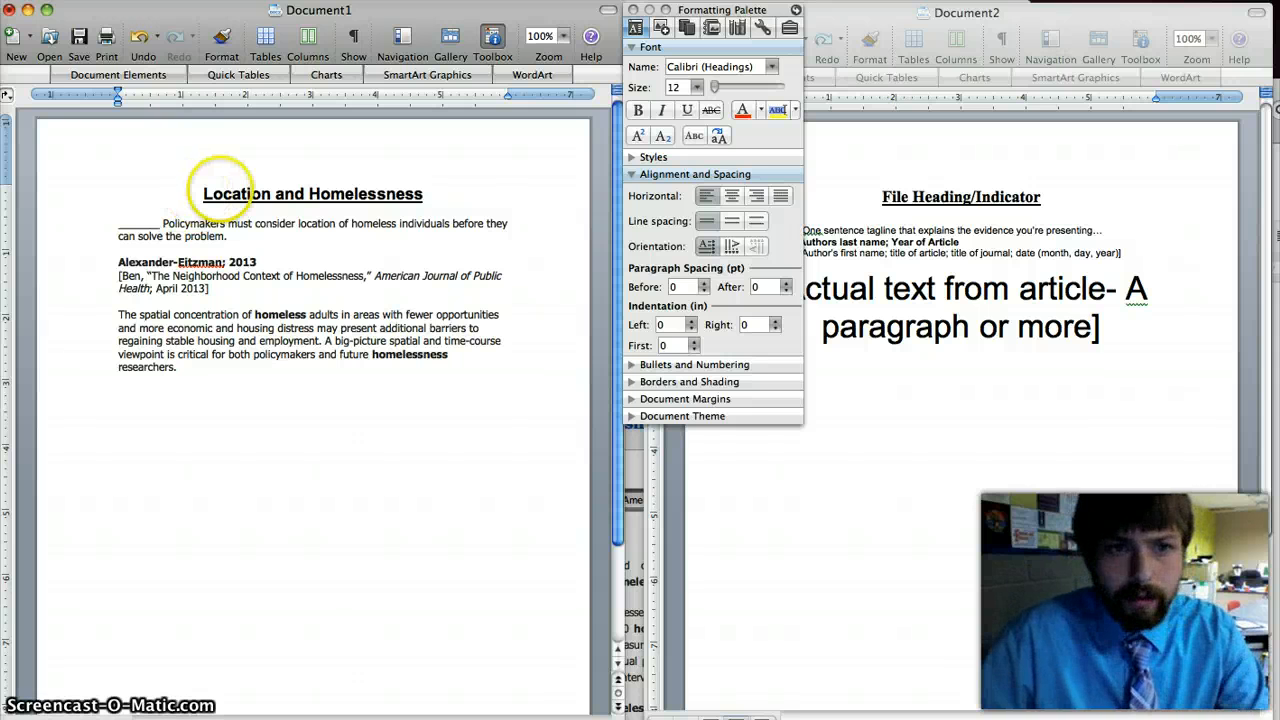
Move the Document2 template over Document1 and review its file heading, blank underline, one-sentence tagline and author and year line.
left_click(940, 13)
left_click_drag(940, 13, 303, 13)
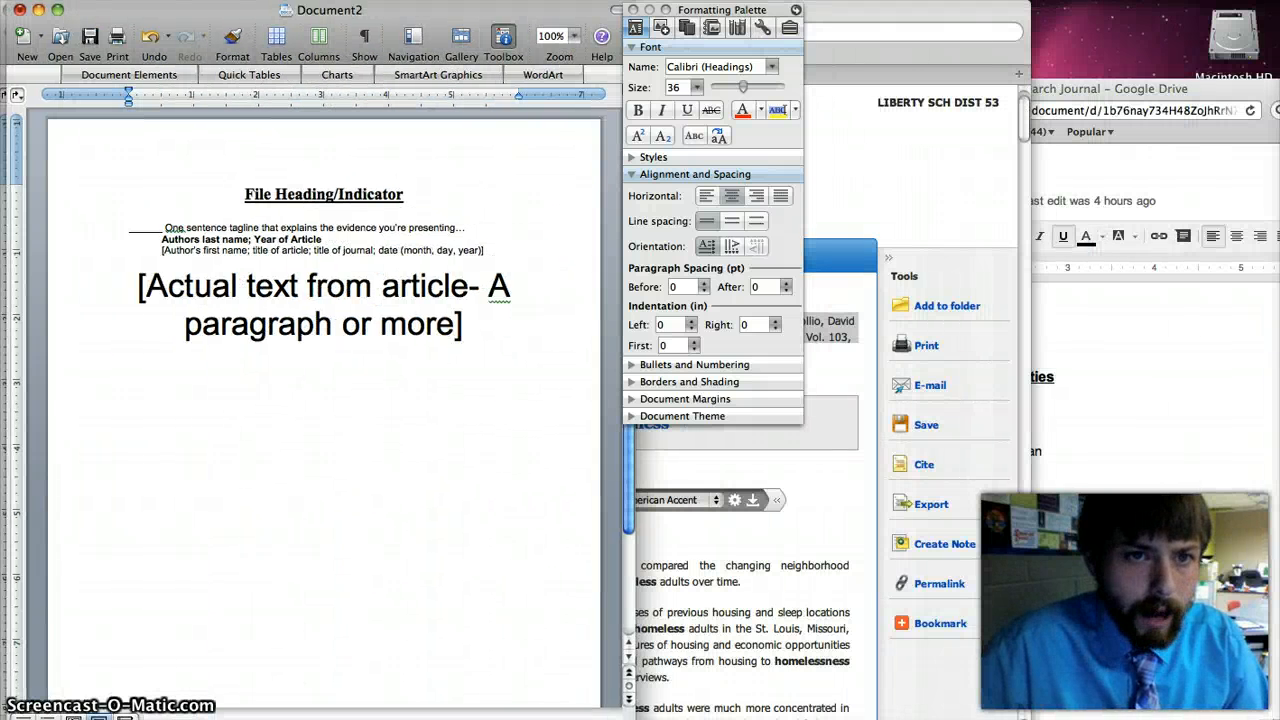
left_click_drag(245, 193, 418, 194)
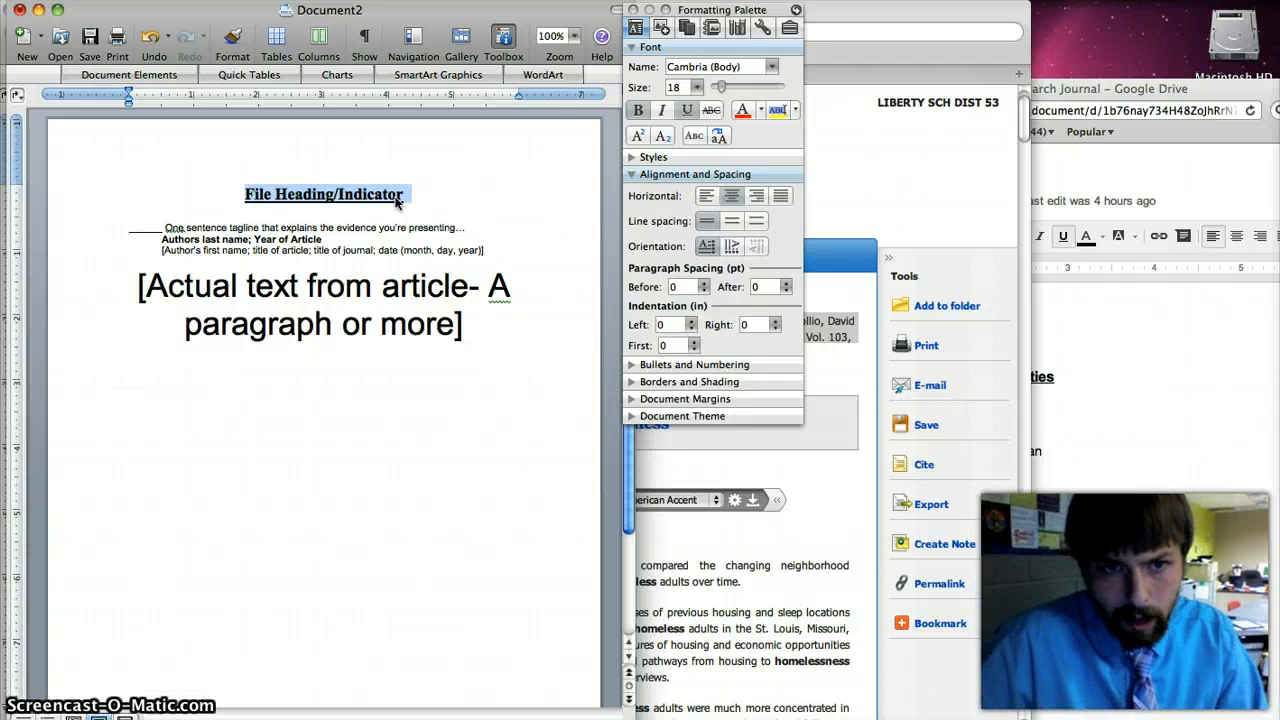
left_click(401, 200)
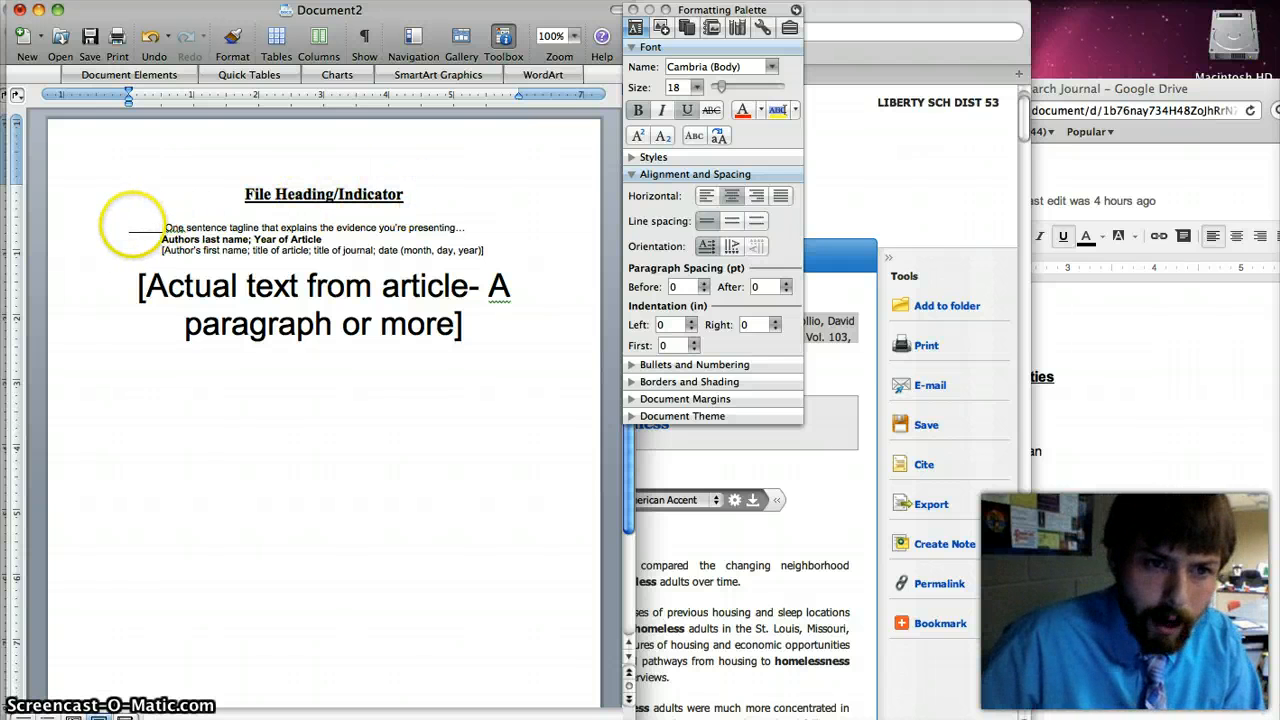
left_click_drag(129, 230, 163, 228)
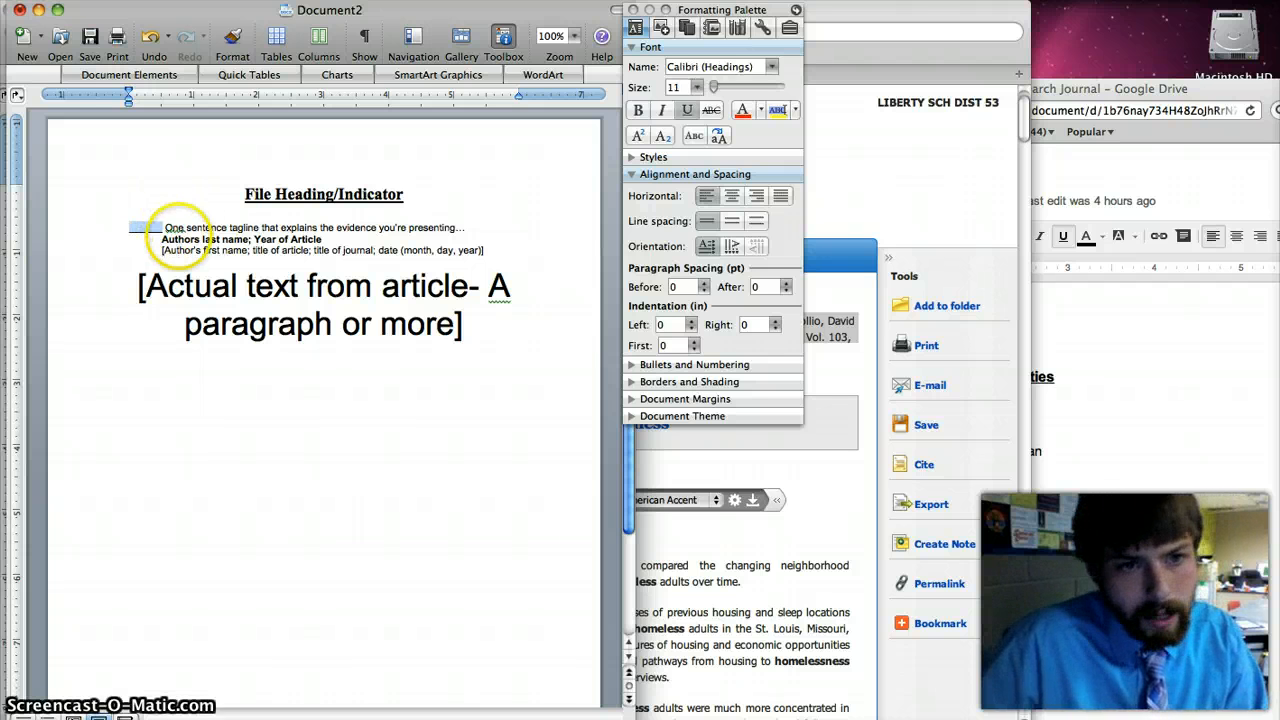
left_click(164, 228)
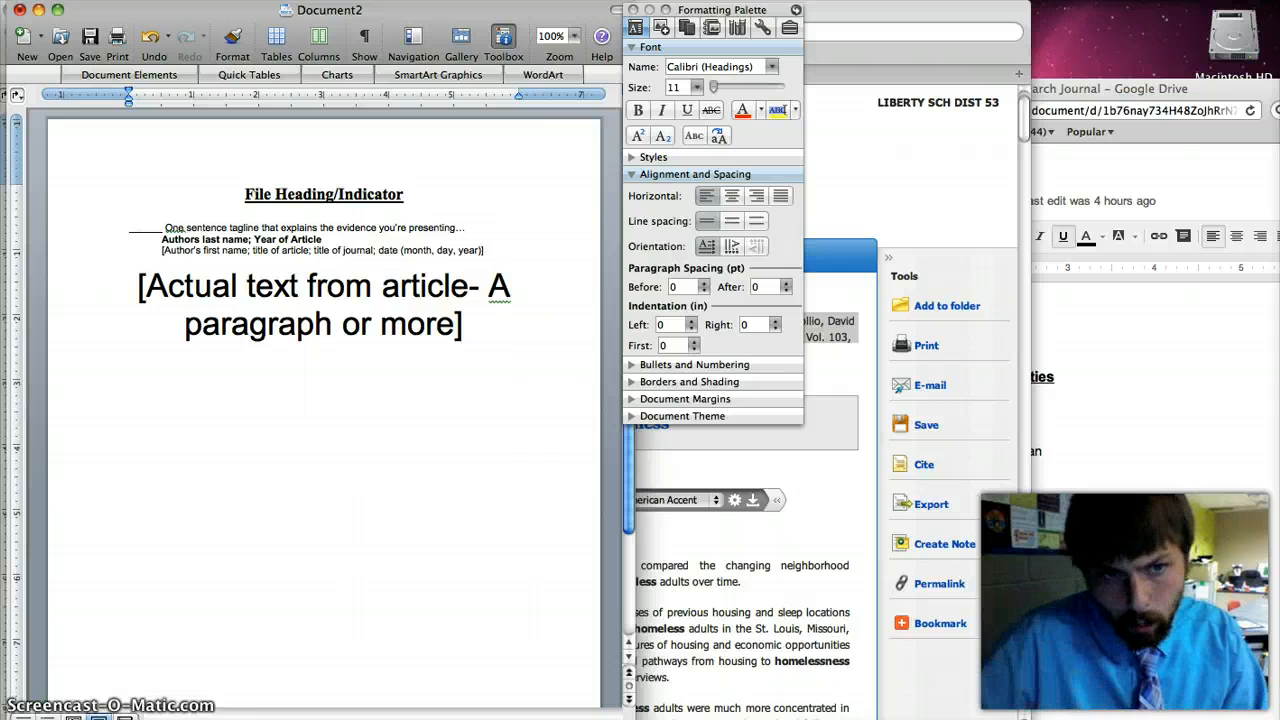
left_click_drag(167, 229, 437, 223)
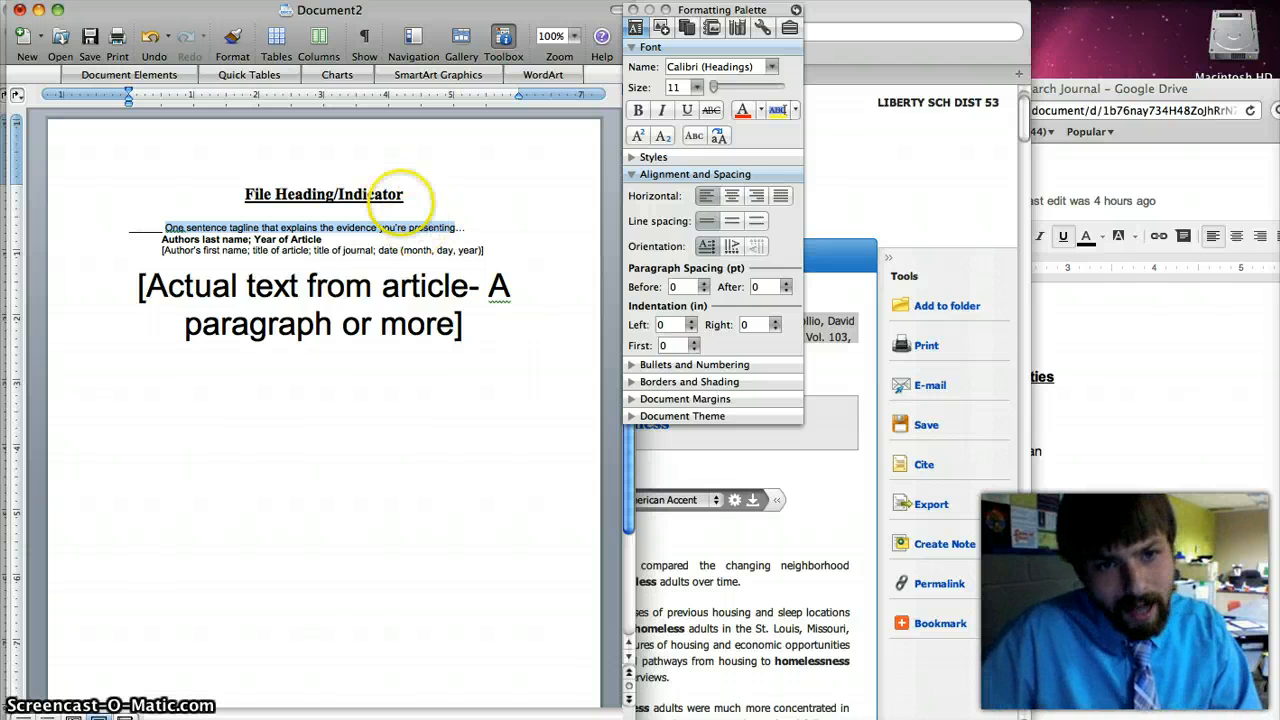
left_click(399, 195)
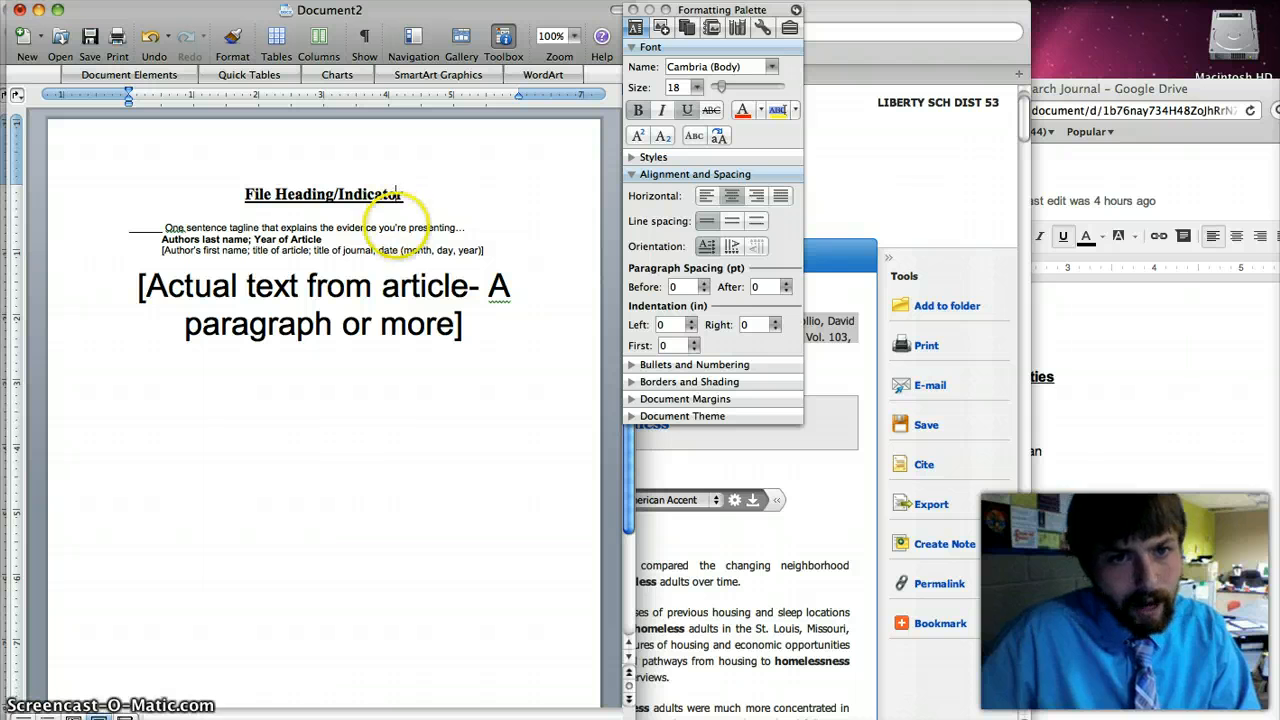
left_click(395, 228)
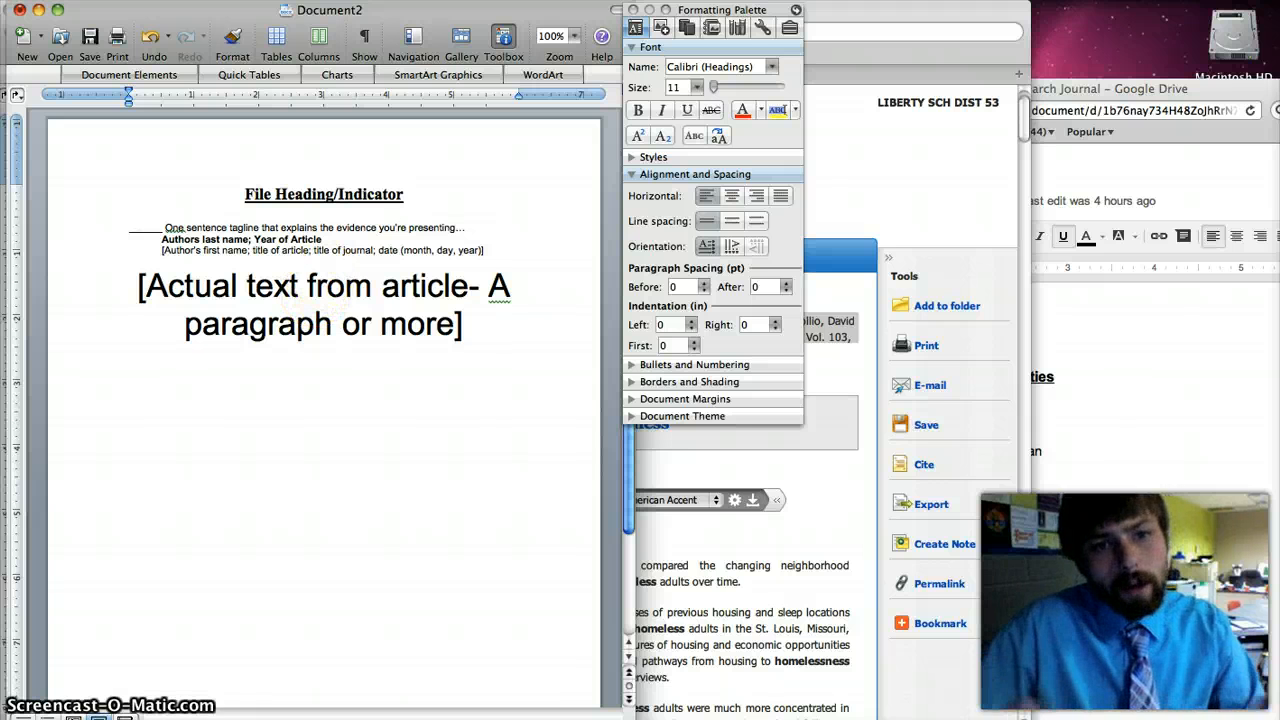
left_click(322, 240)
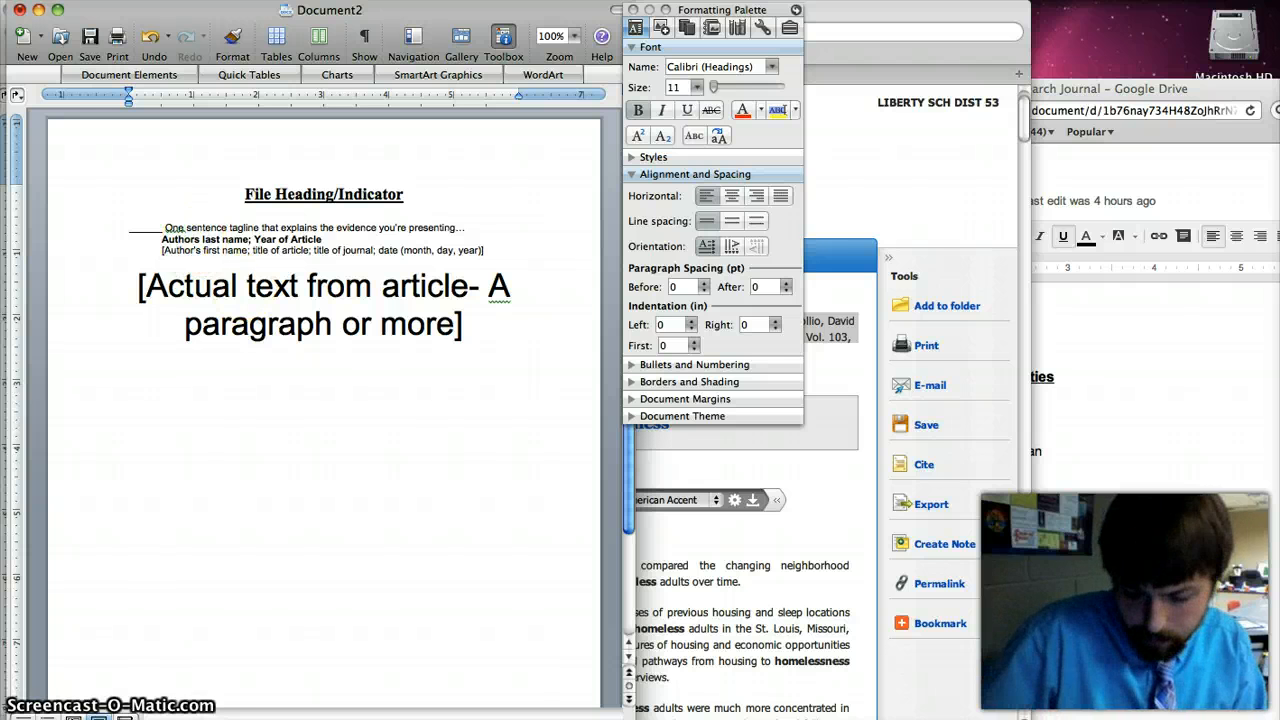
Correct "Authors last name" to "Author's last name" in the bold line of the Document2 template.
left_click(195, 240)
type("'")
key("Down")
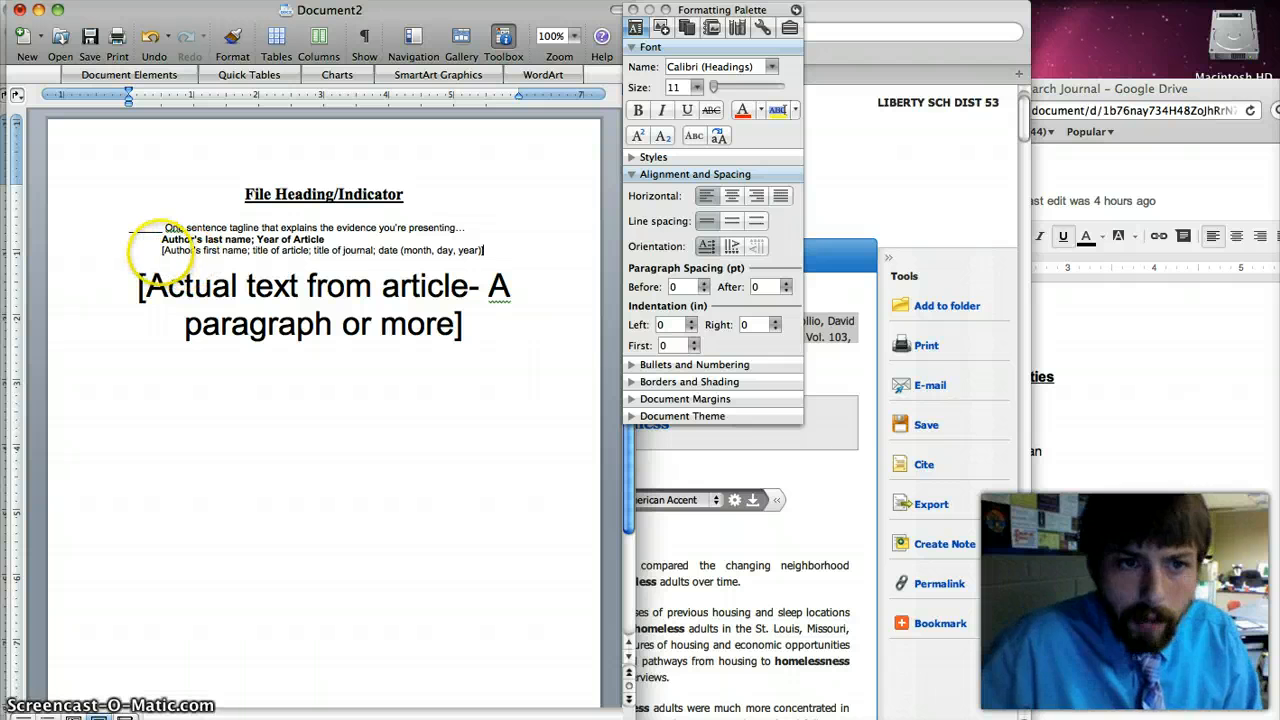
Place the Document2 template beside Document1 and review its bracketed citation line, heading and tagline against the evidence card.
left_click_drag(162, 250, 248, 251)
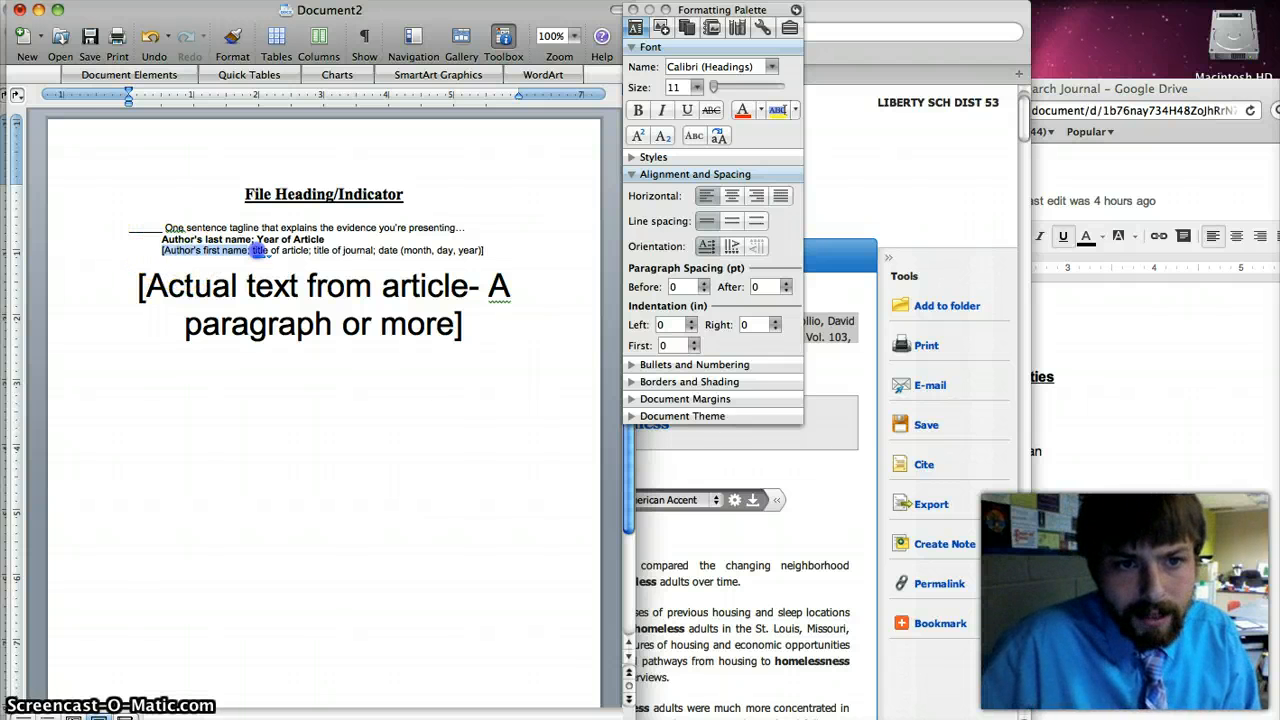
left_click(257, 251)
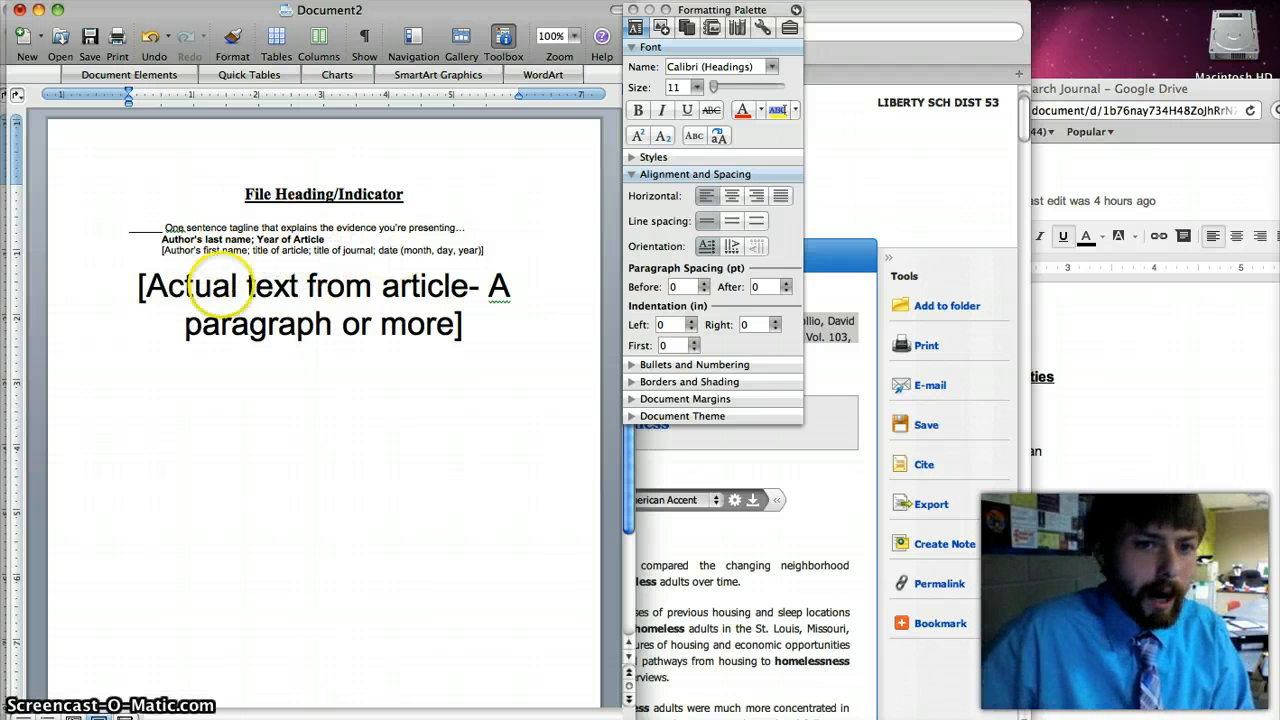
left_click_drag(303, 12, 956, 12)
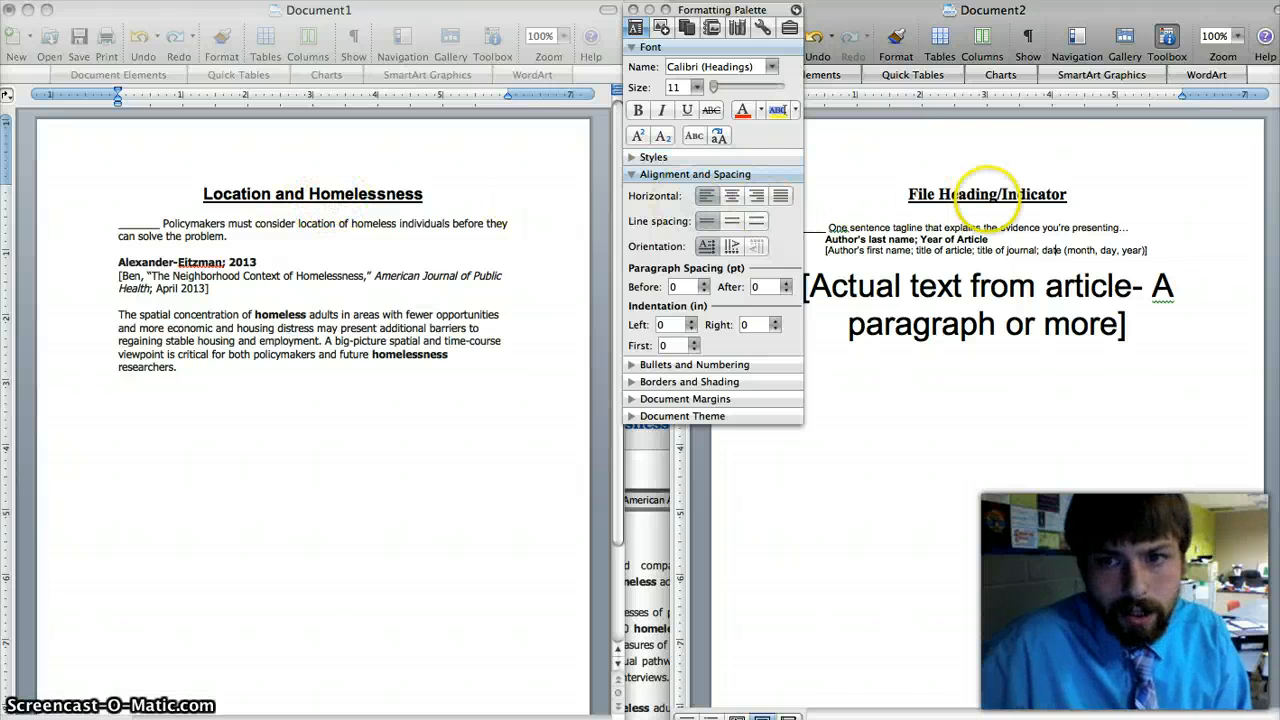
left_click(989, 193)
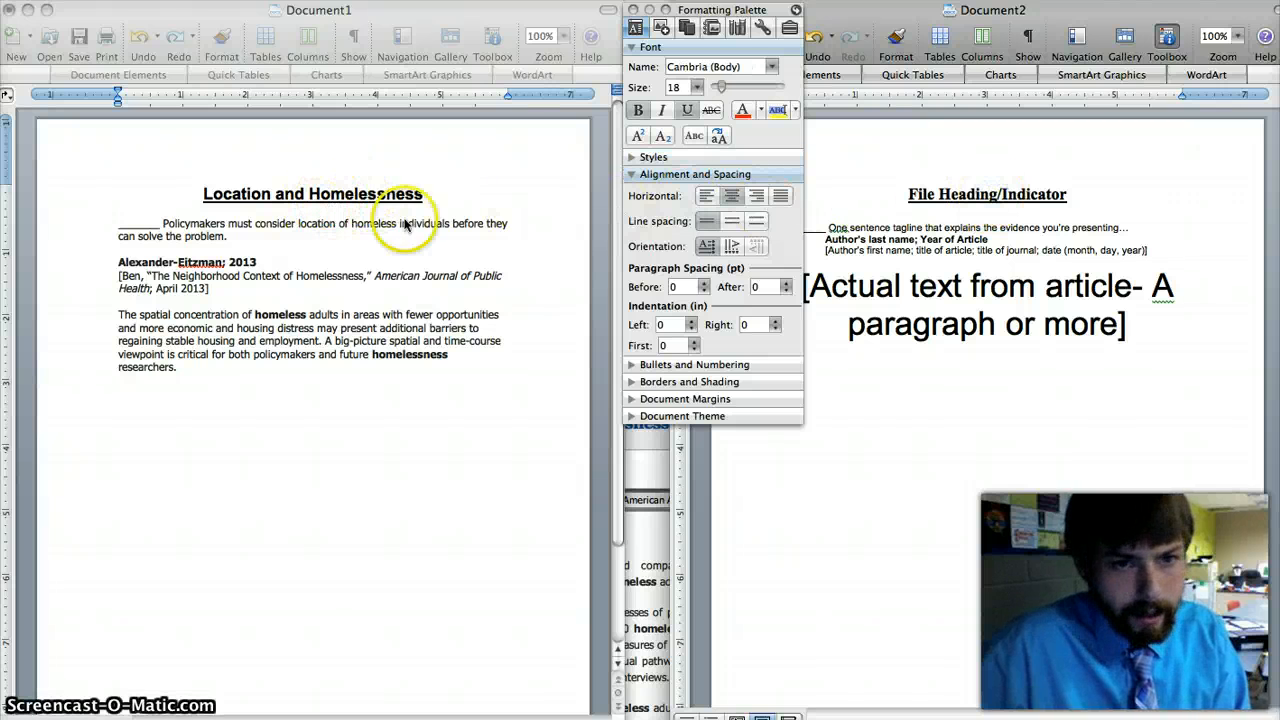
left_click_drag(829, 227, 999, 227)
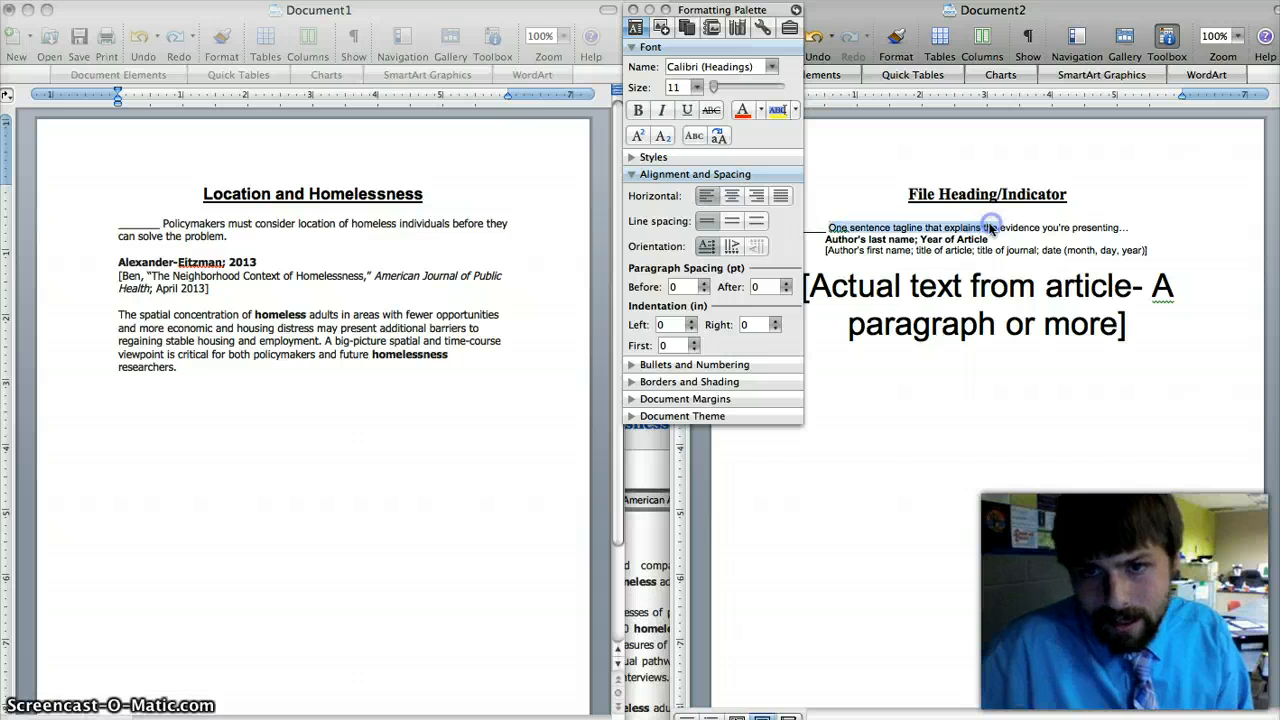
Review the Document1 evidence card against the template, examining the tagline, article title, journal name, date and quoted passage.
left_click(168, 225)
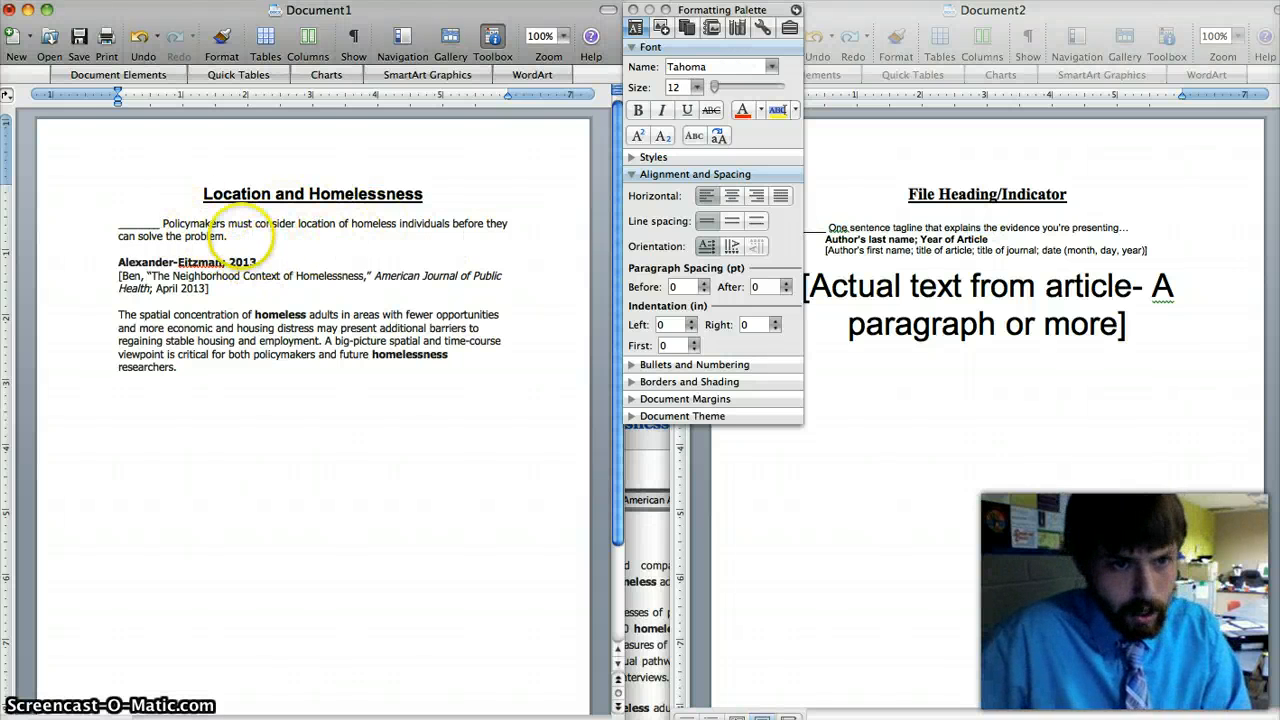
triple_click(170, 230)
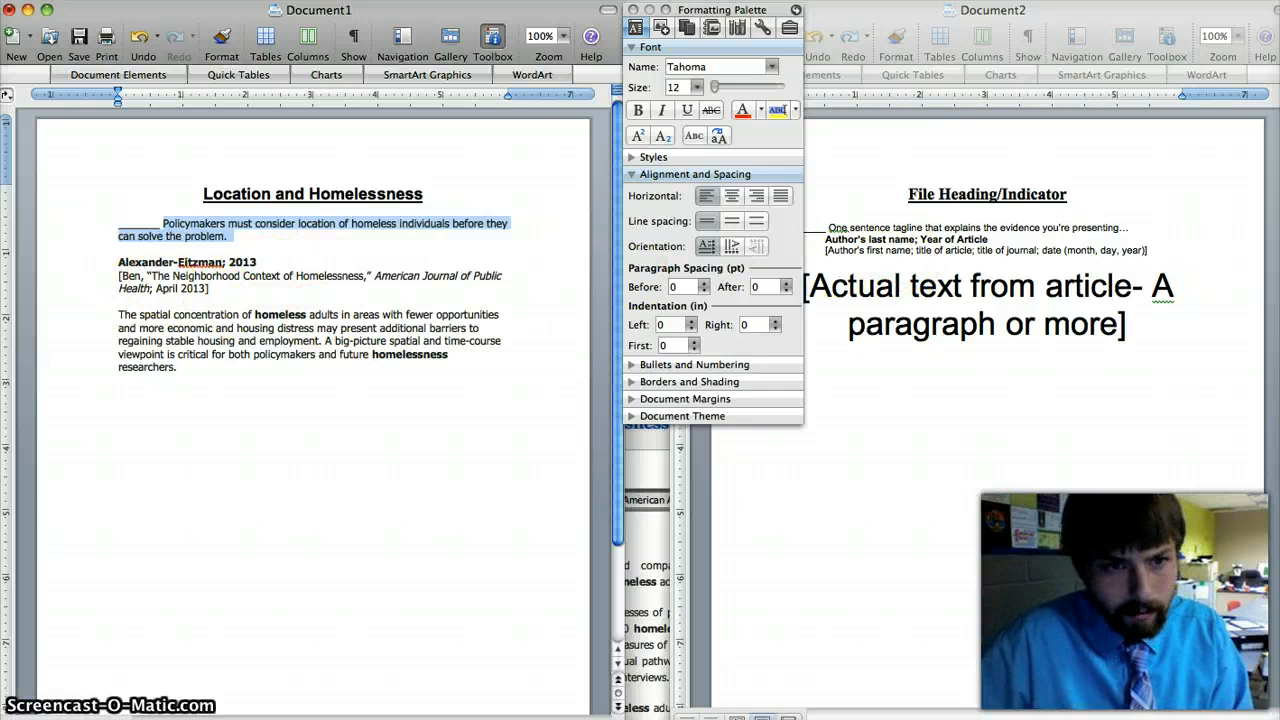
left_click_drag(154, 277, 282, 275)
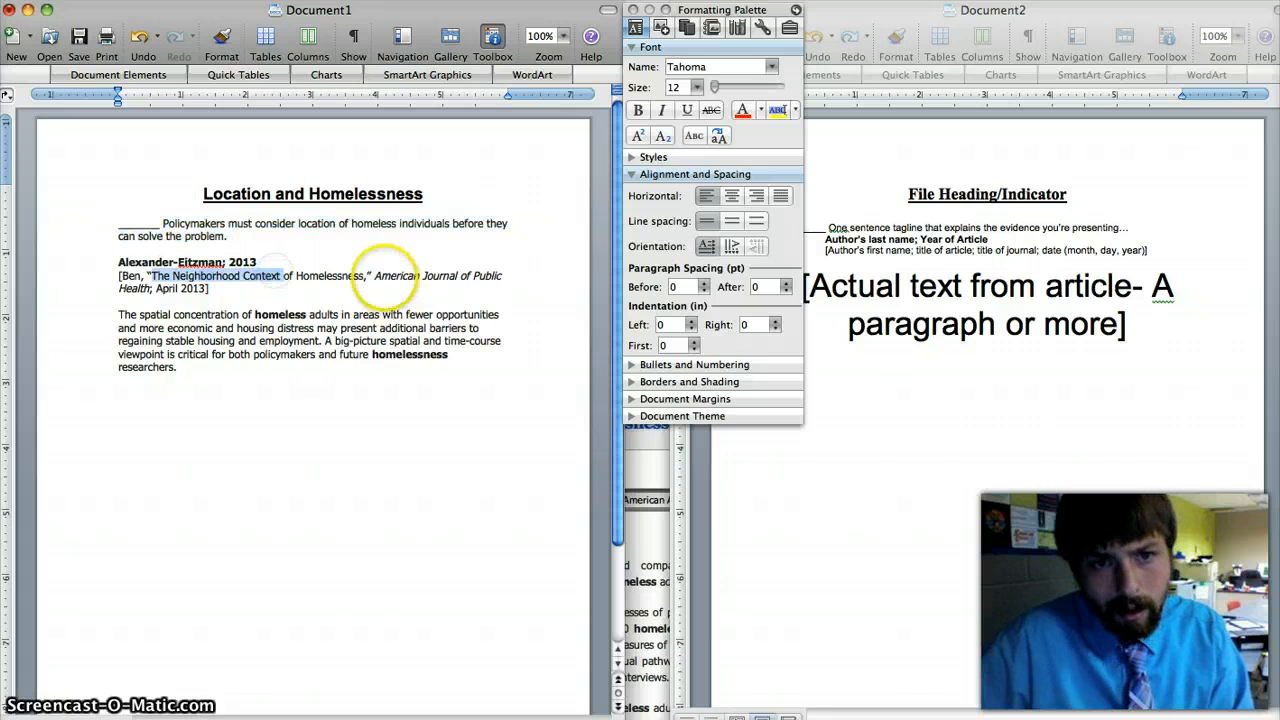
left_click_drag(377, 277, 472, 286)
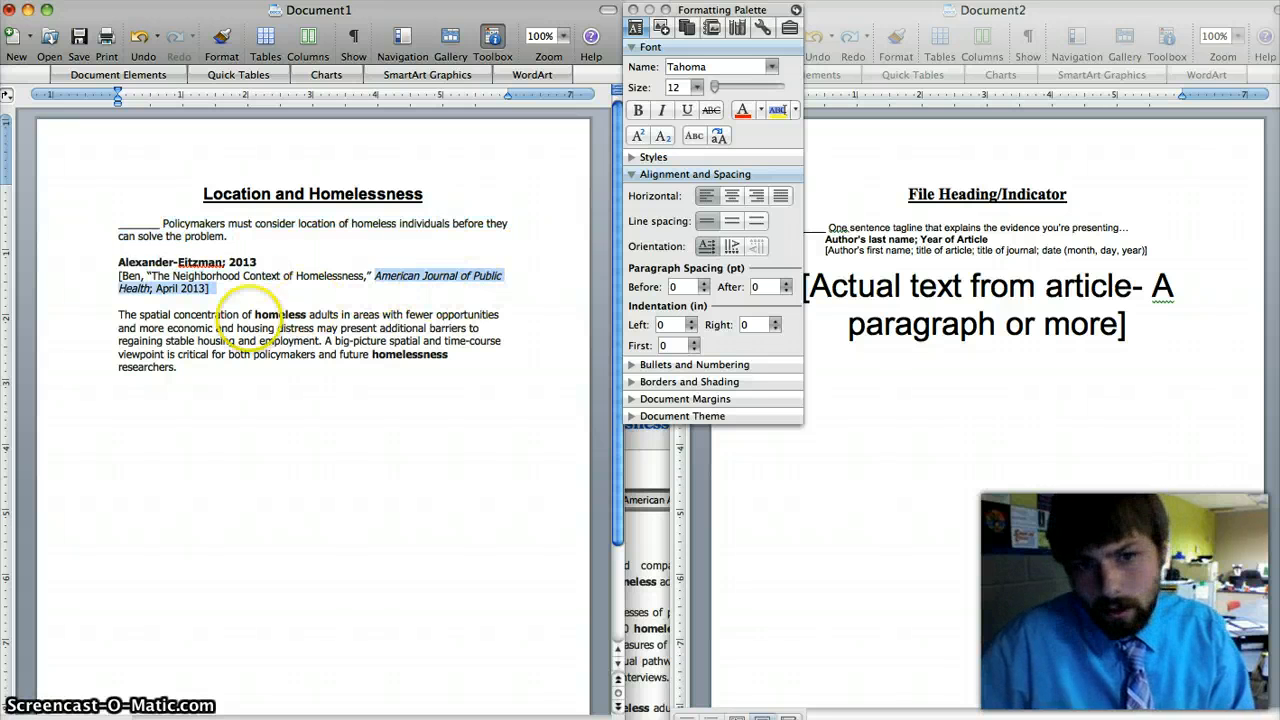
left_click_drag(156, 288, 203, 291)
left_click(173, 322)
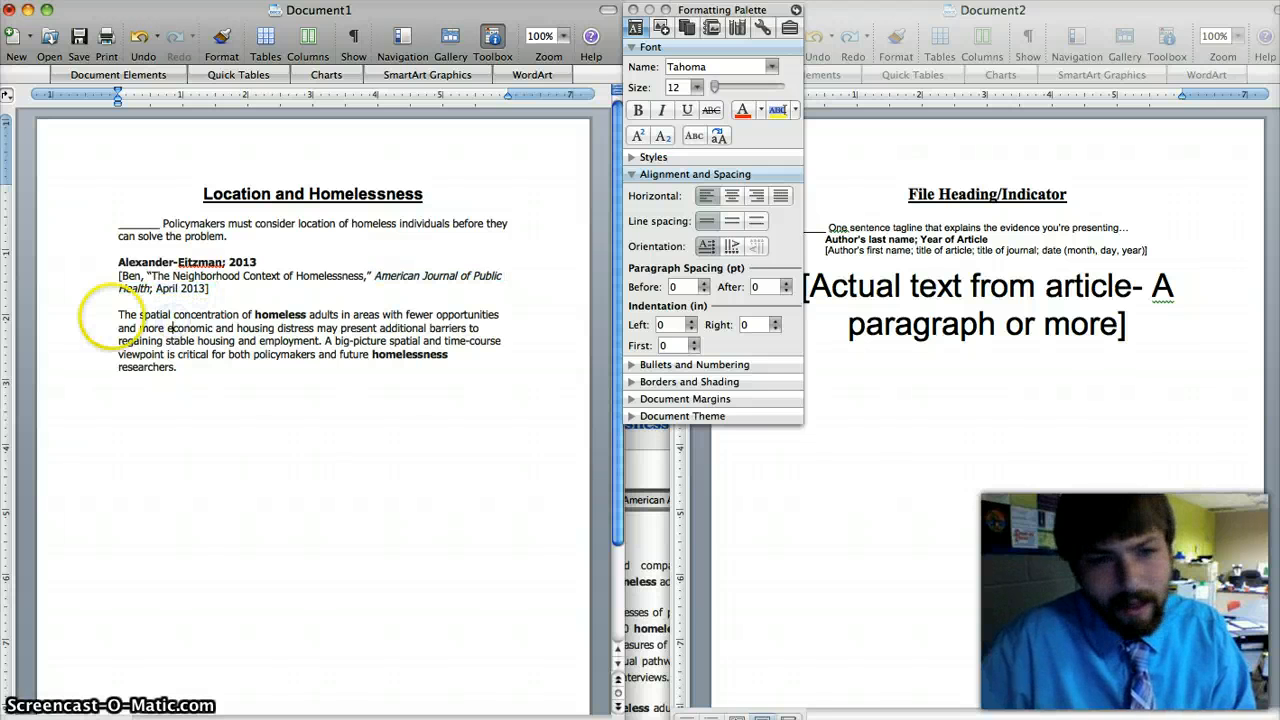
left_click_drag(118, 314, 178, 368)
left_click(182, 370)
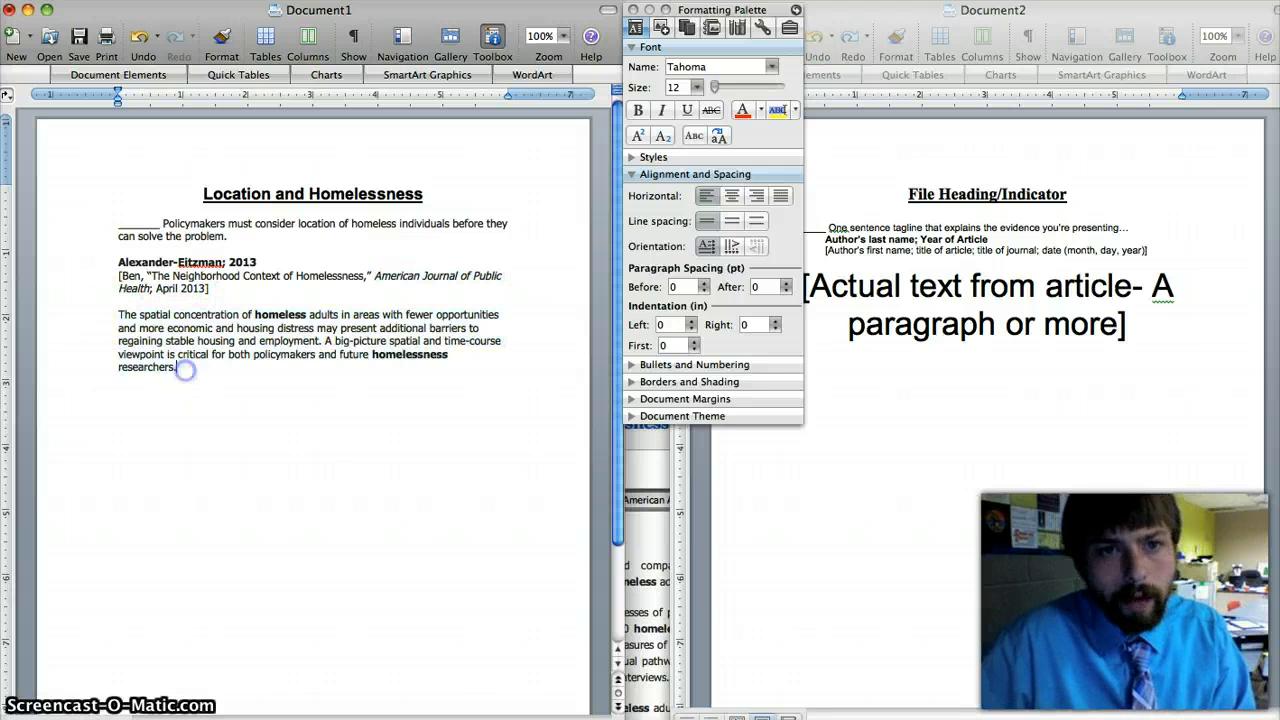